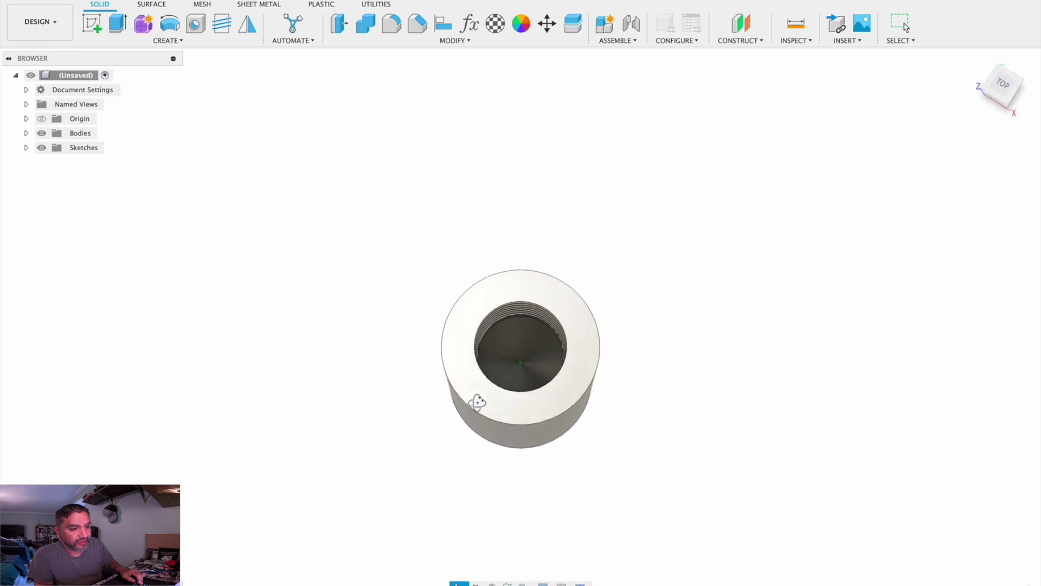
Step: Switch to the Manufacture workspace and create a new setup for the threaded cylinder
key(Escape)
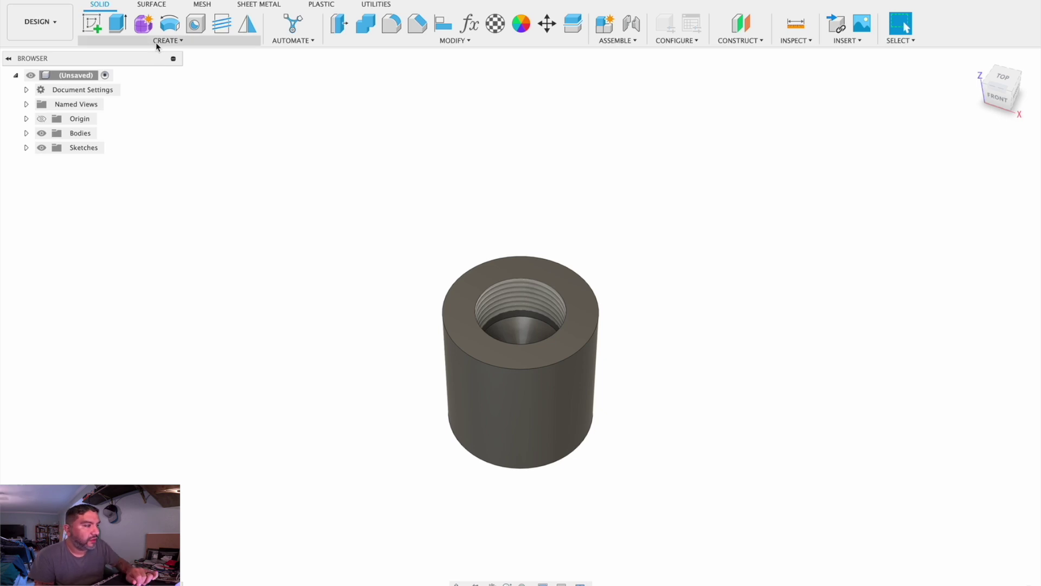
click(38, 22)
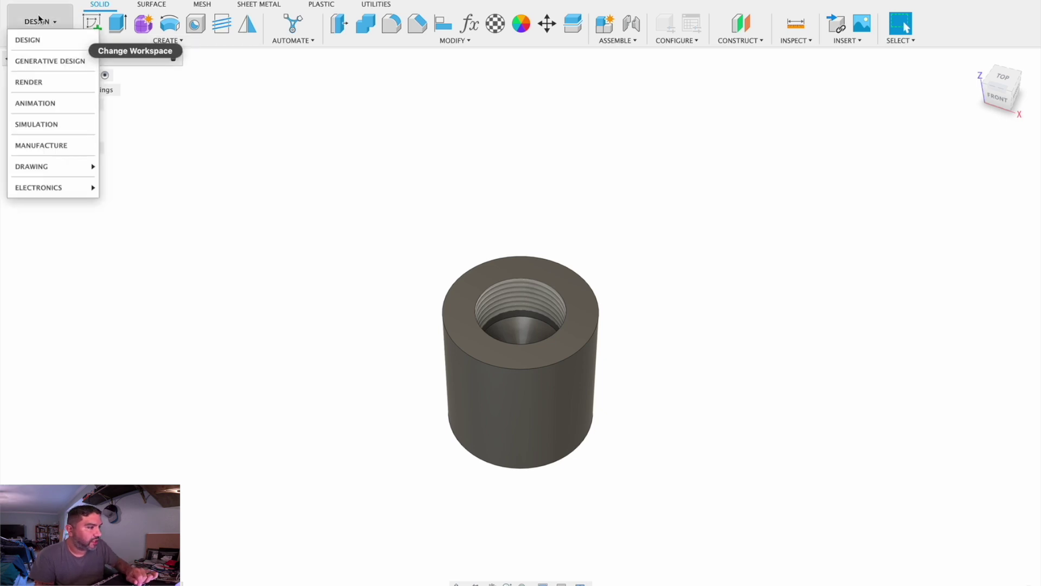
click(54, 144)
right_click(66, 151)
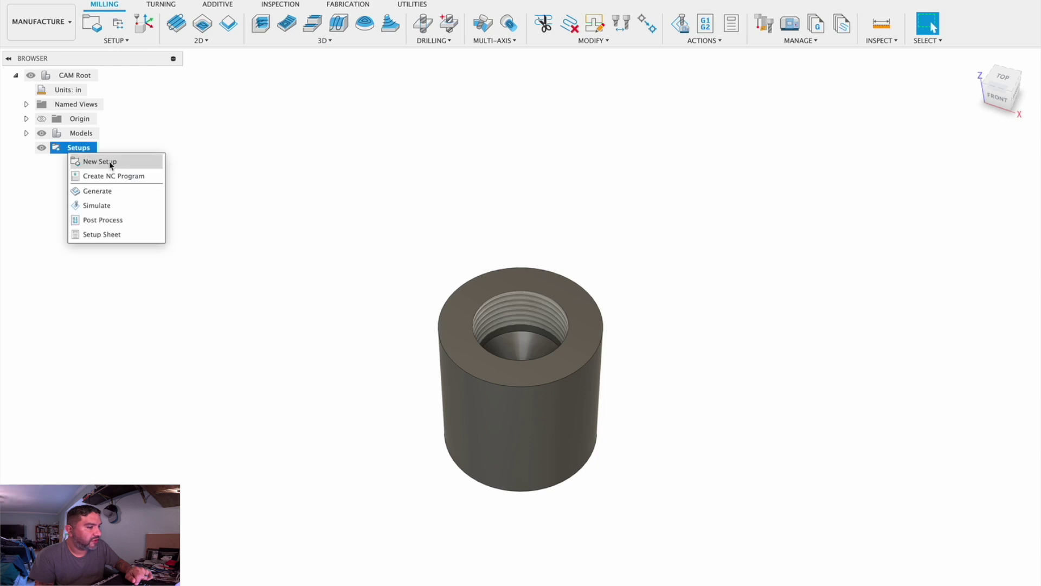
click(109, 163)
Step: Set the setup's stock mode to Fixed size cylinder
click(978, 146)
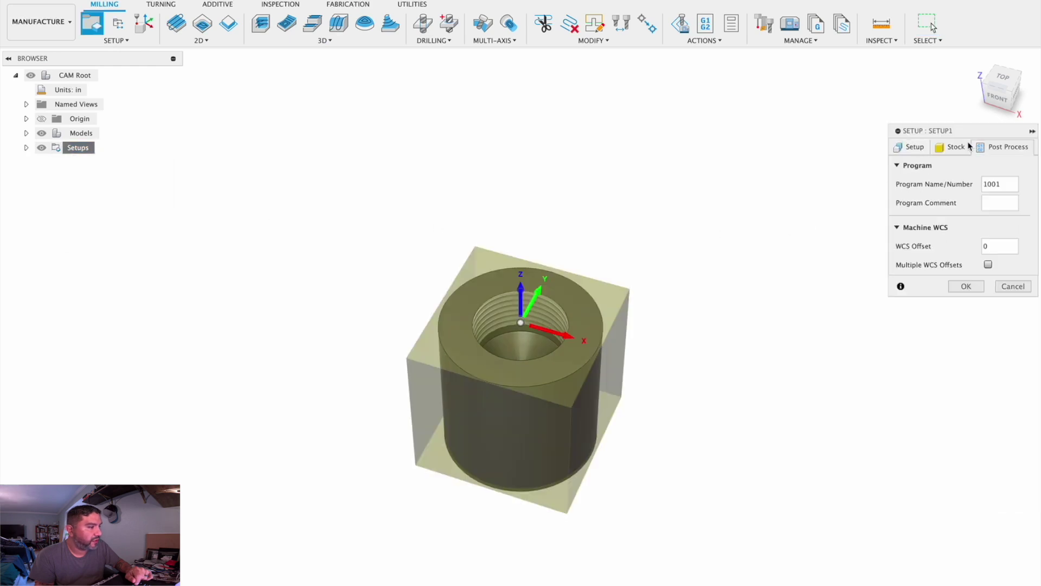
click(958, 148)
click(975, 183)
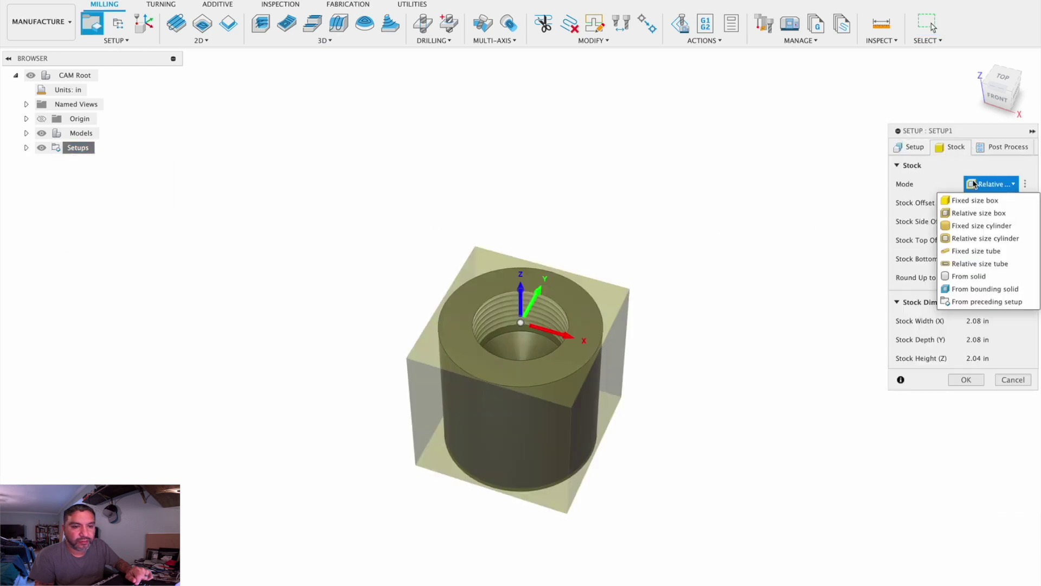
click(971, 225)
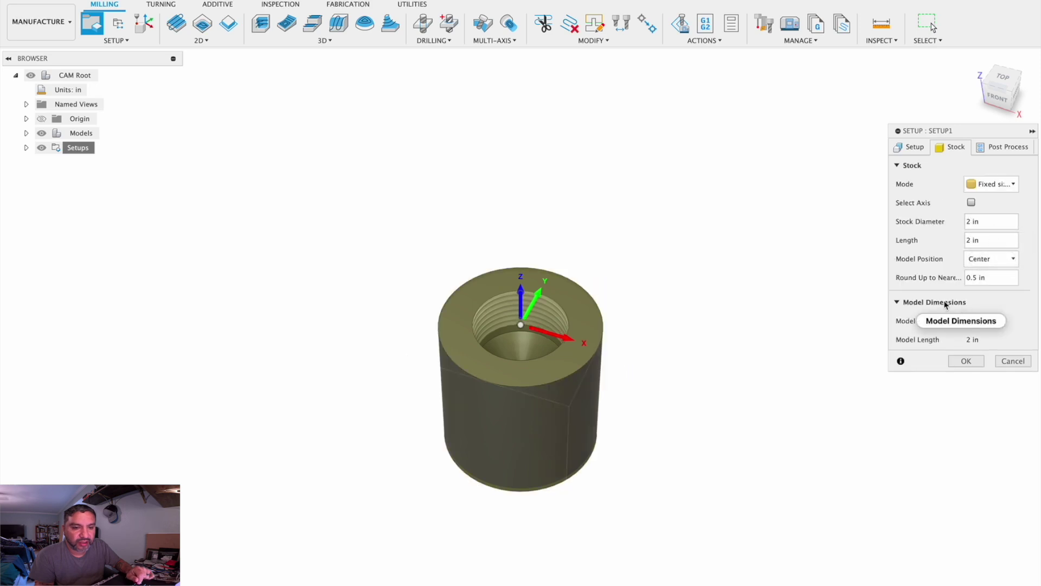
Step: Set the setup's program name/number to 11 and accept the setup
click(997, 99)
click(975, 60)
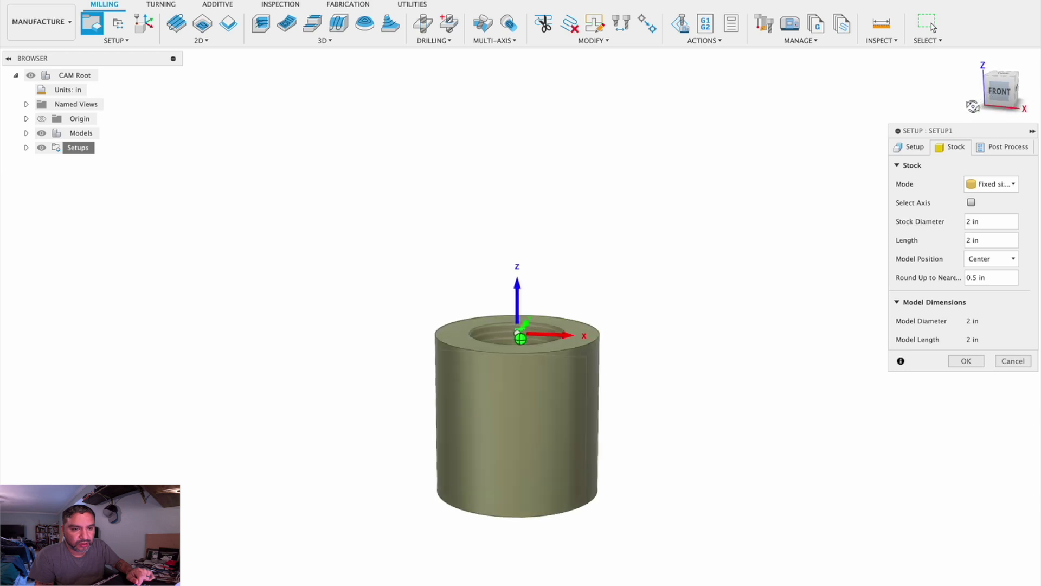
click(993, 148)
double_click(1011, 185)
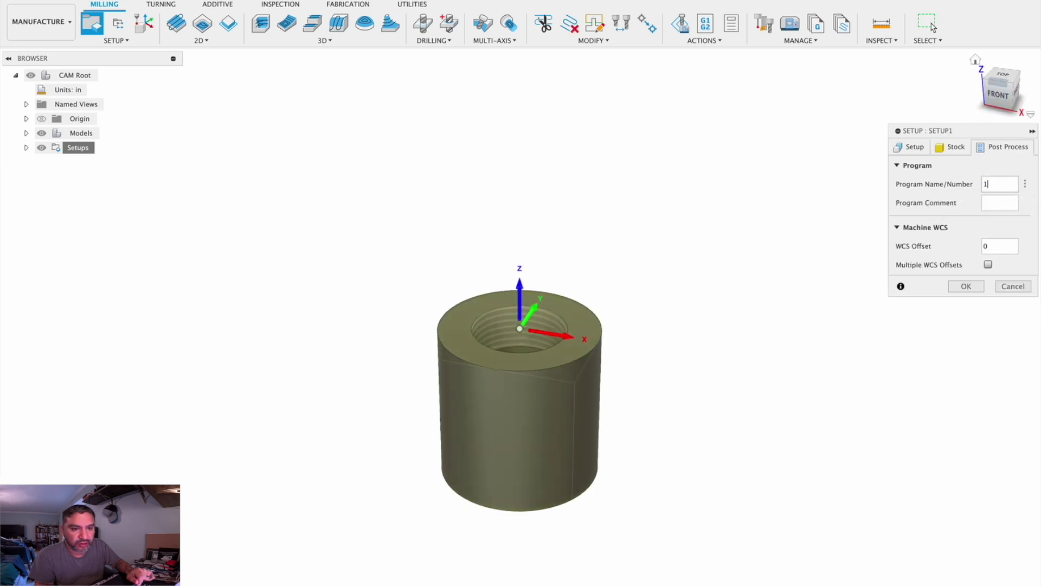
text(11)
click(966, 286)
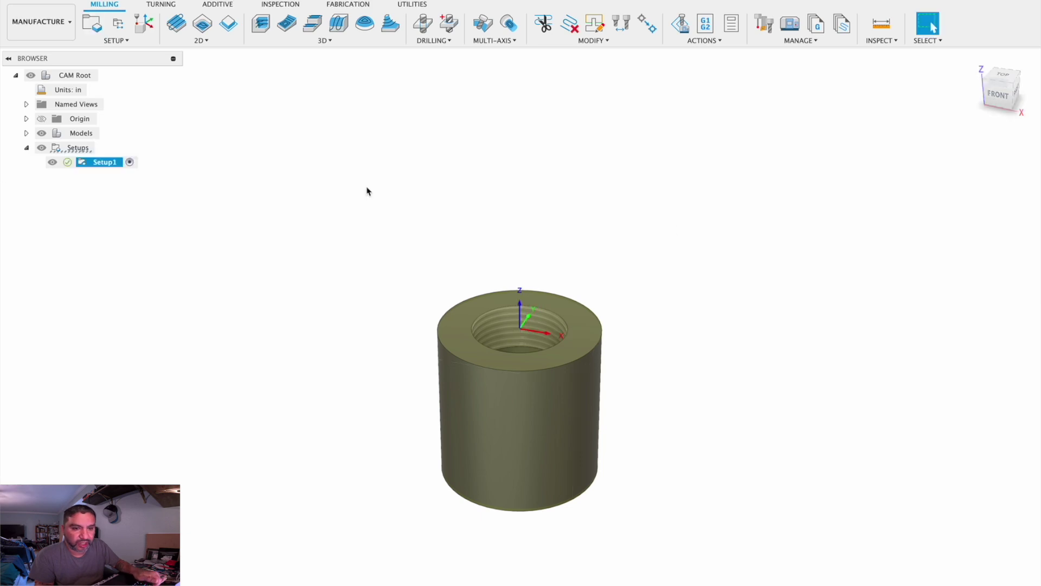
right_click(104, 168)
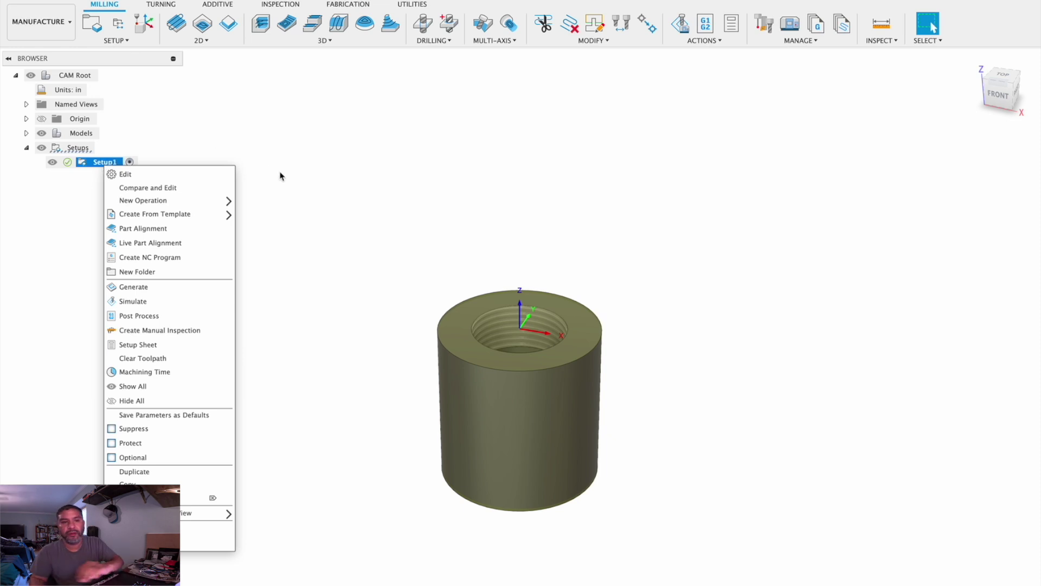
click(211, 227)
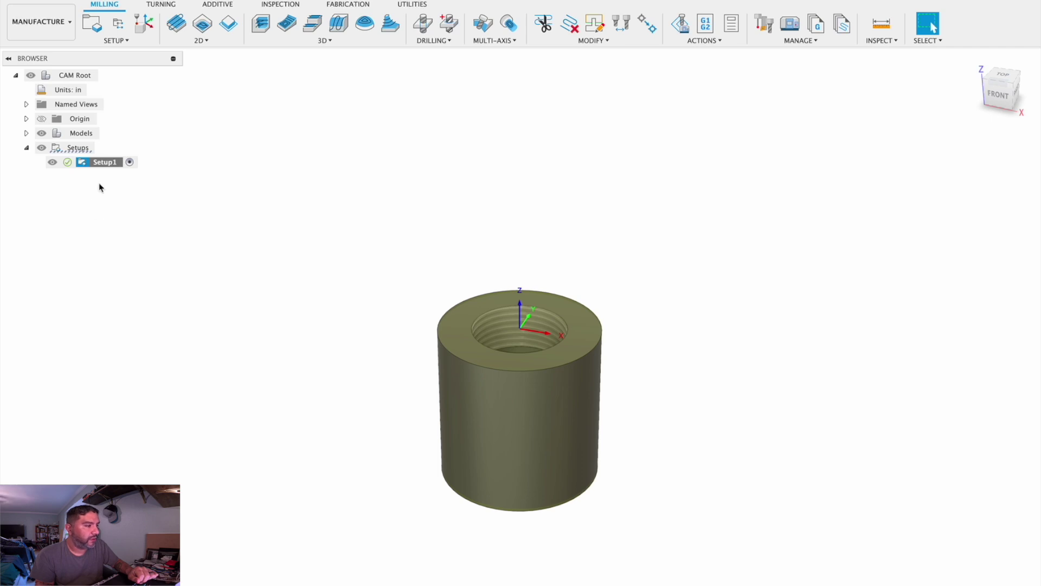
right_click(103, 163)
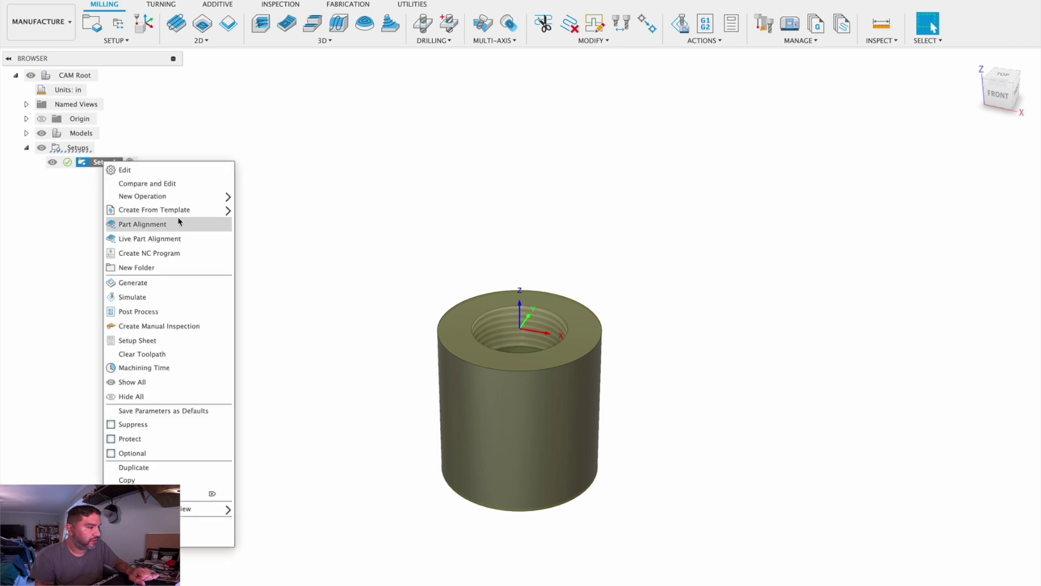
Step: In the 1/2-13 Thread Milling v1 document, start storing the T1 drill operation as a template named "#2 CD"
mouse_move(180, 215)
click(327, 309)
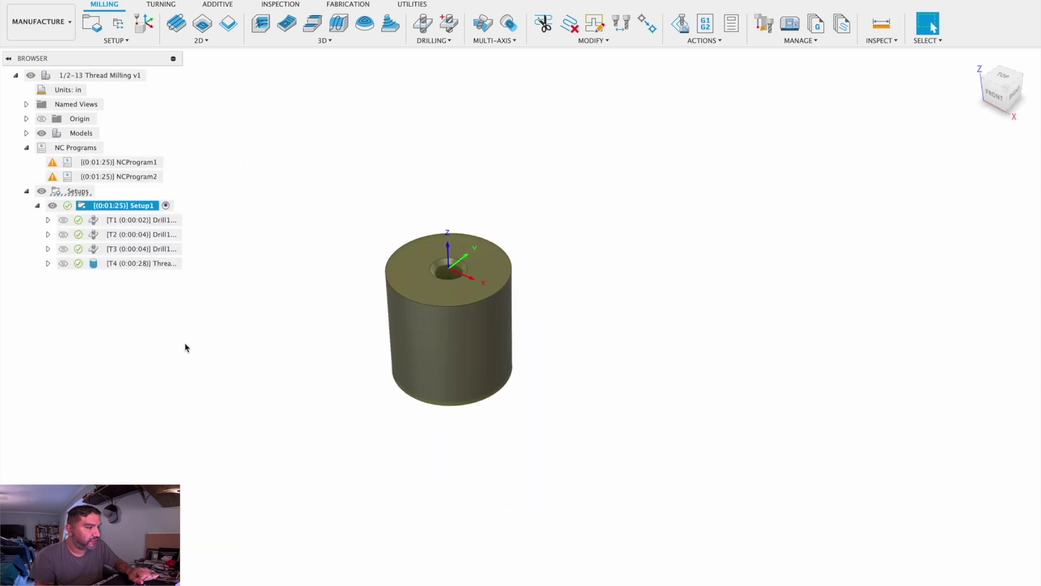
click(139, 219)
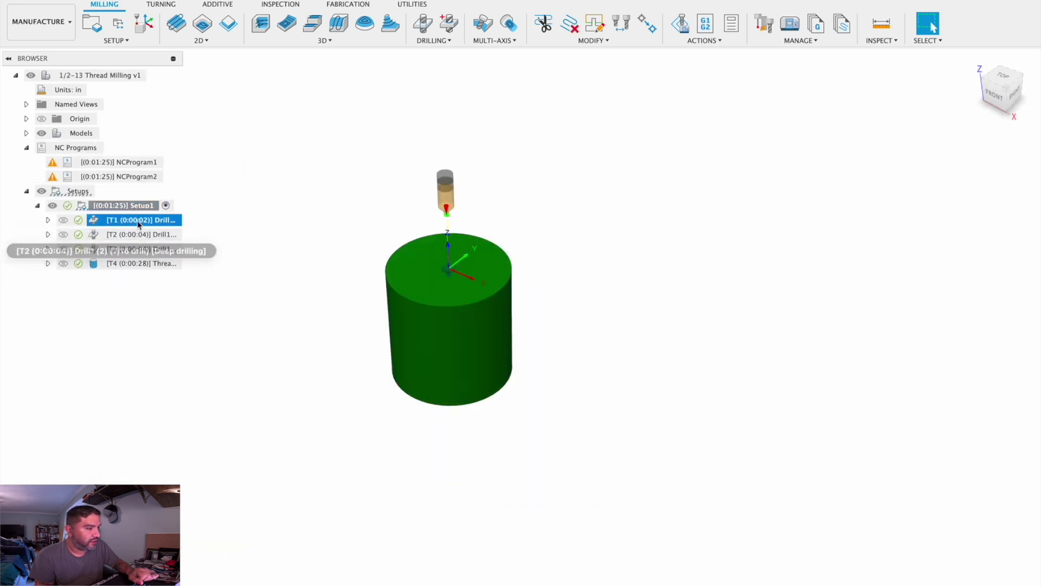
right_click(138, 223)
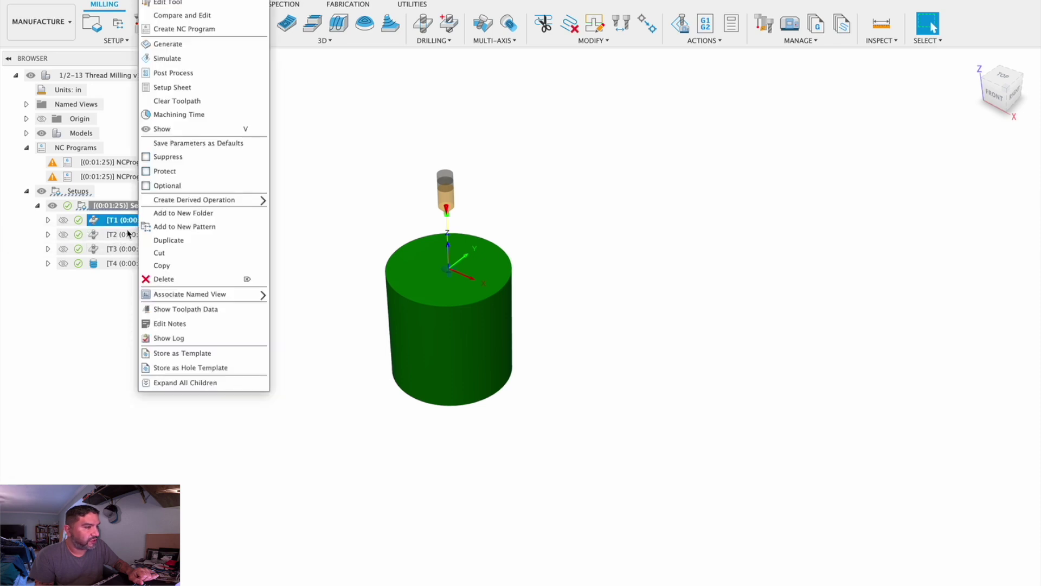
click(191, 356)
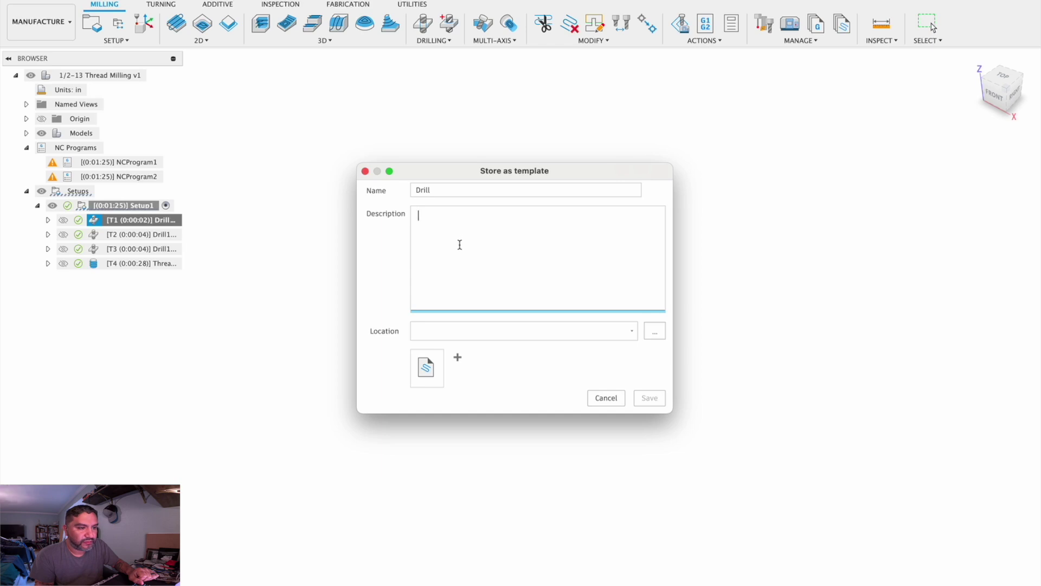
double_click(448, 189)
text(#2 cd)
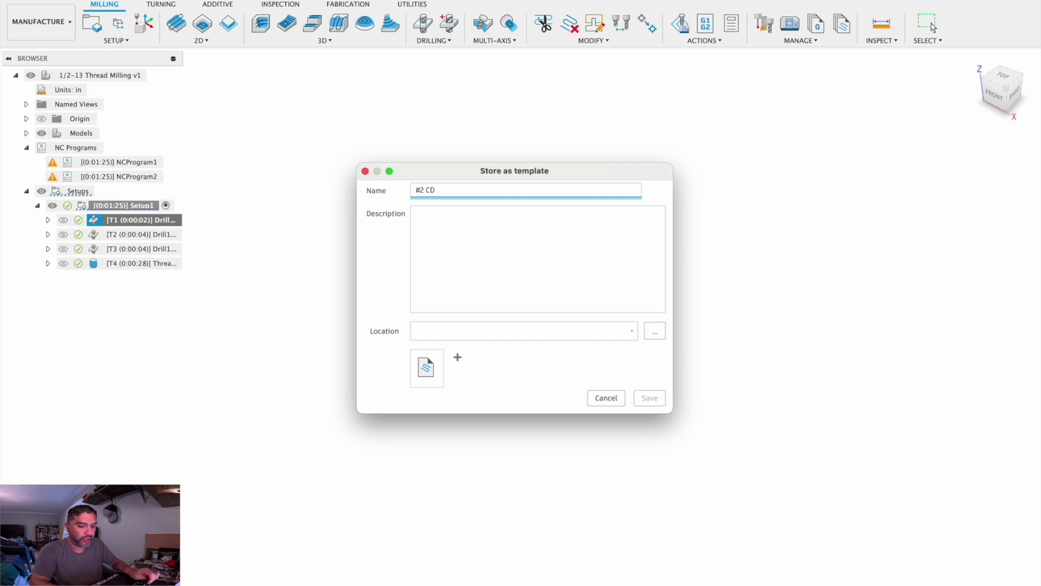
Step: Choose the Local folder under My templates as the template's location and save the template
click(655, 332)
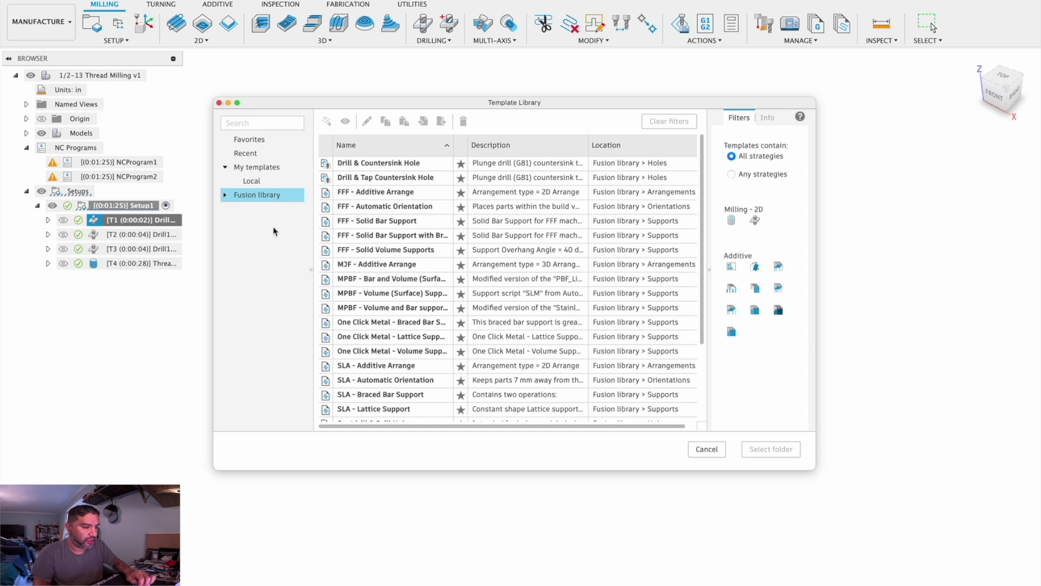
click(263, 166)
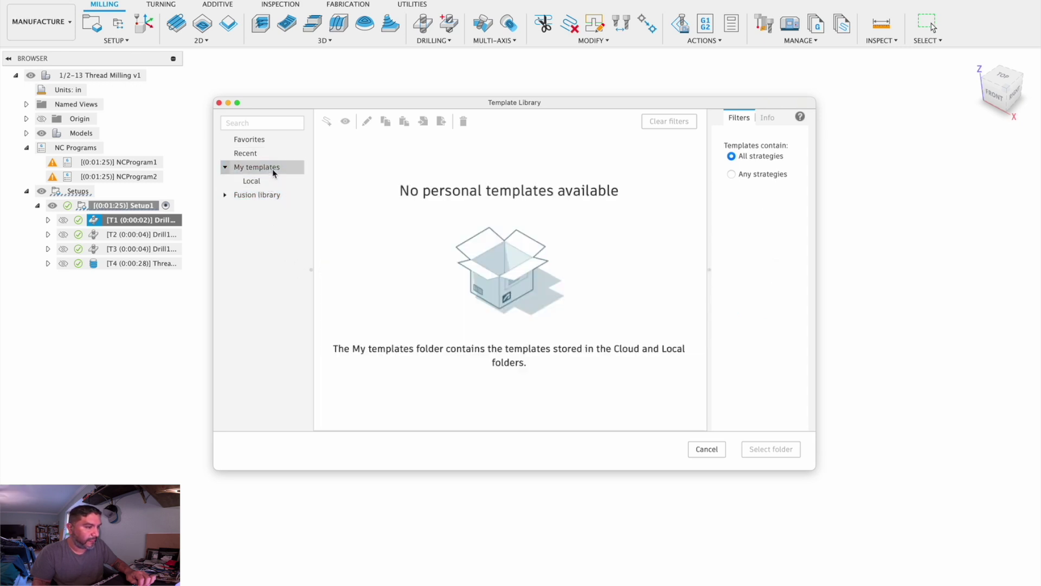
click(255, 181)
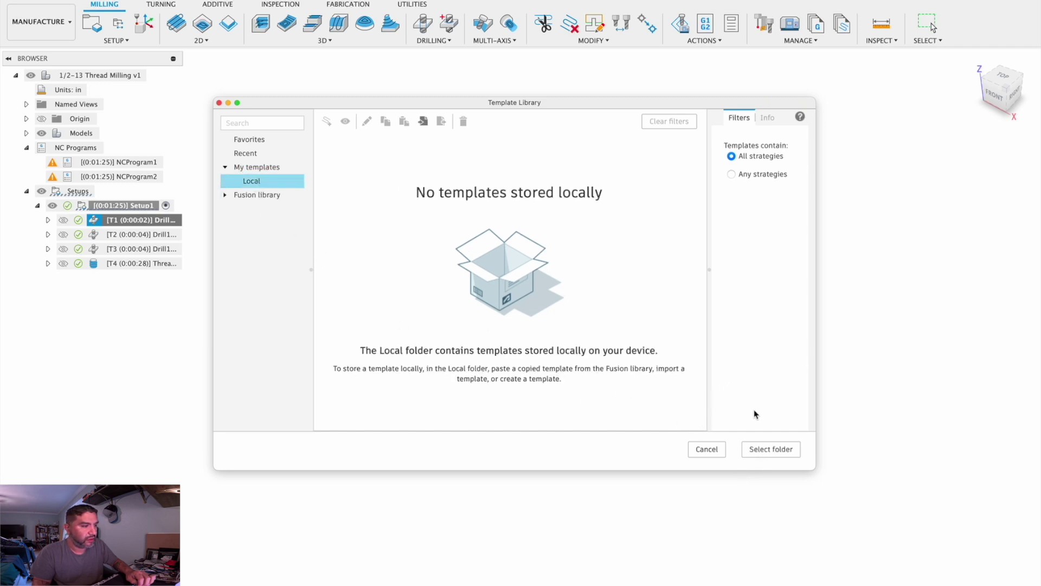
click(765, 449)
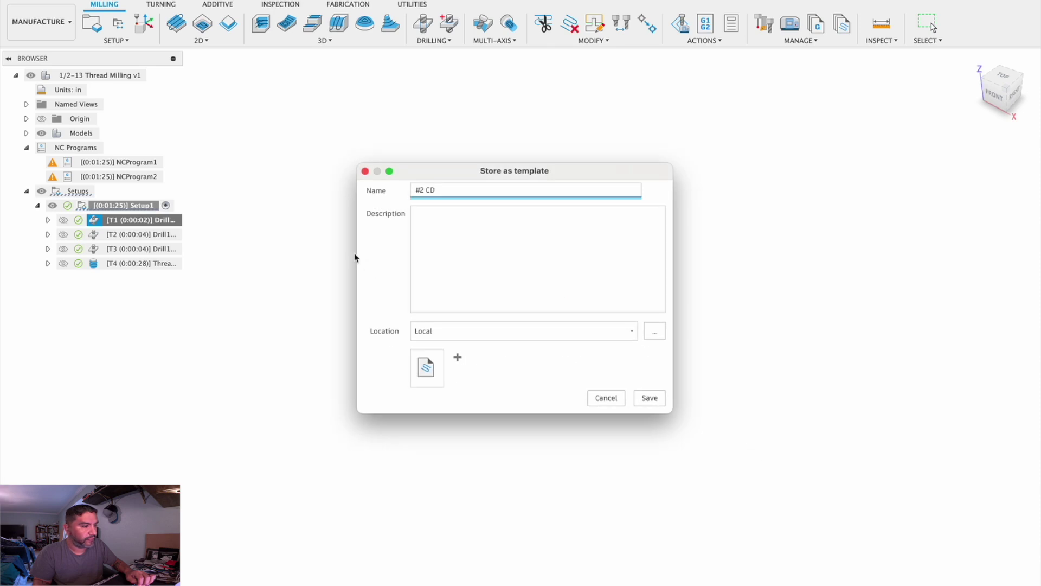
click(649, 403)
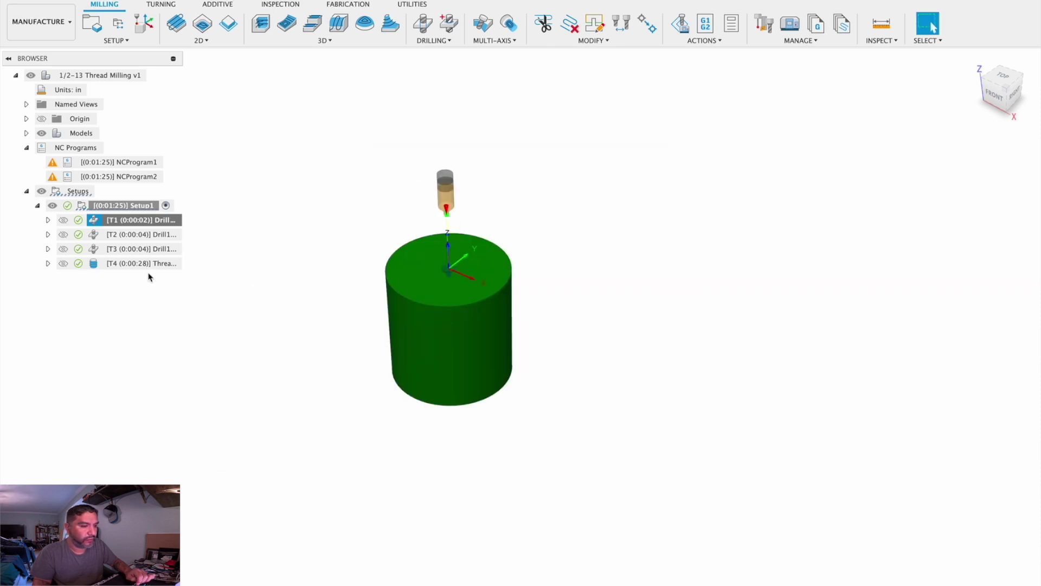
Step: Return to the new part's document and create an operation in Setup1 from the #2 CD template
click(247, 288)
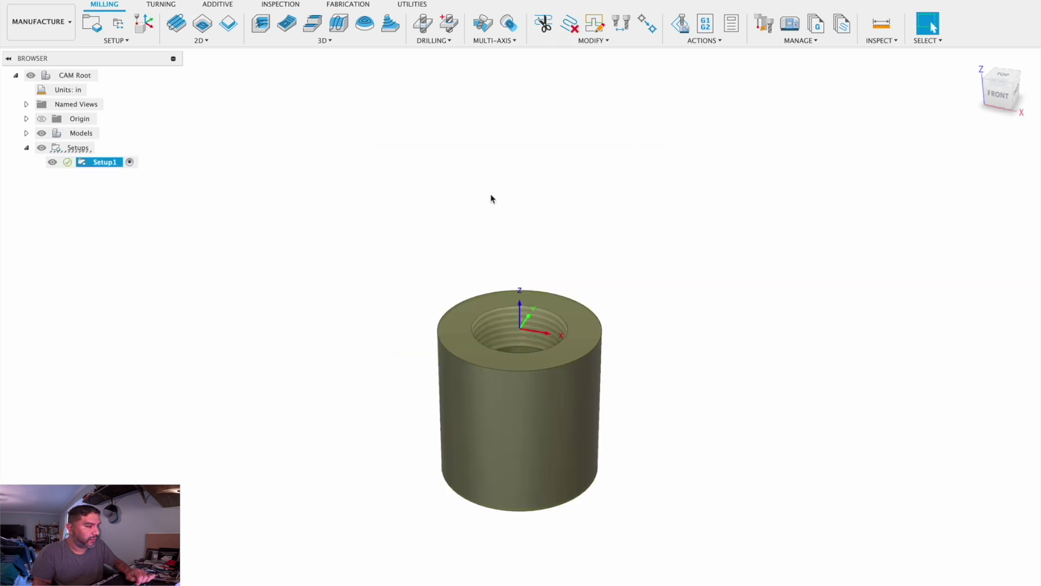
right_click(94, 164)
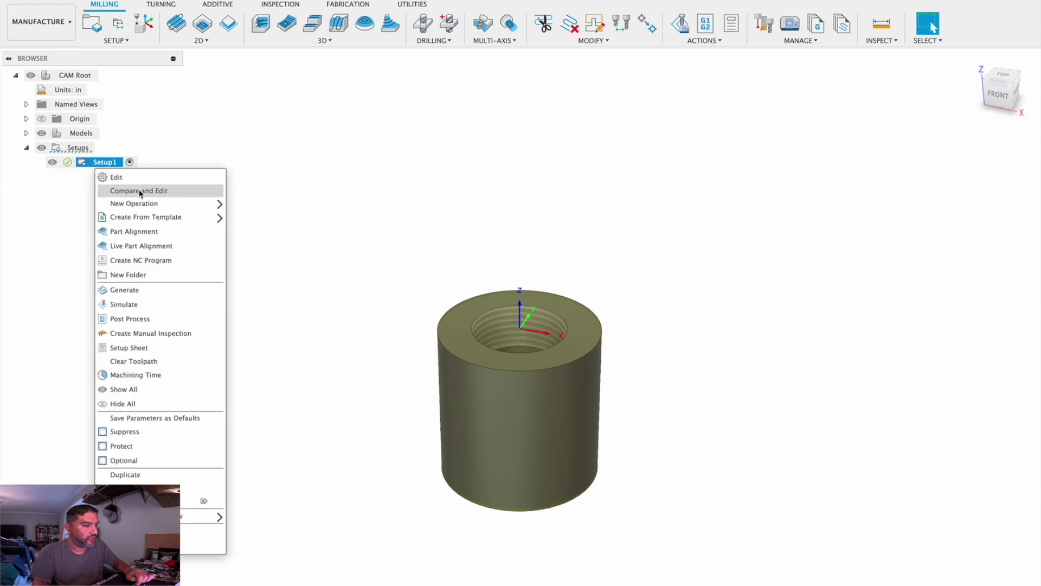
mouse_move(194, 222)
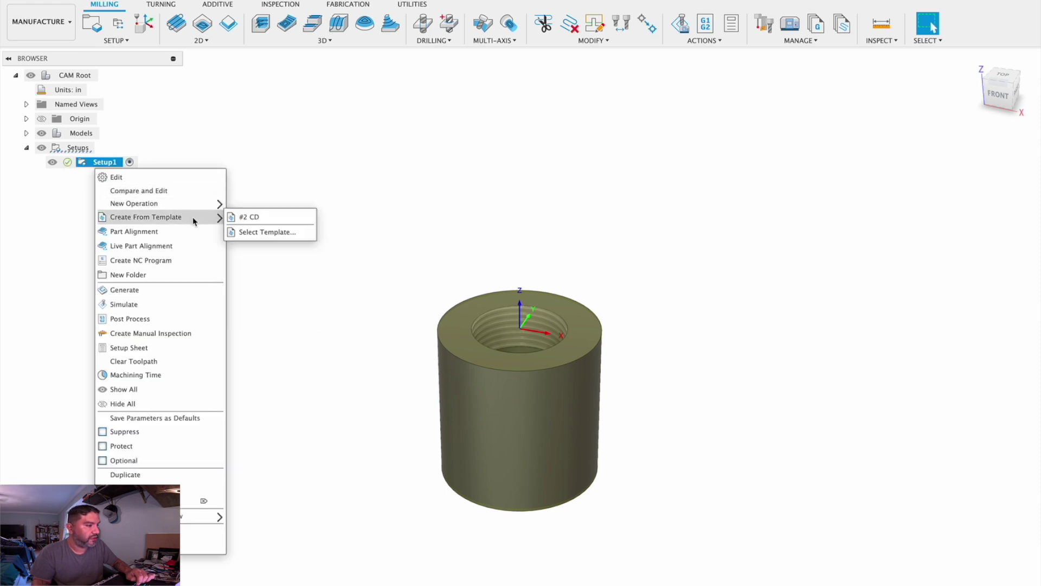
click(262, 218)
Step: Edit the new center drill operation and select the threaded hole's inner face as its hole face
right_click(145, 177)
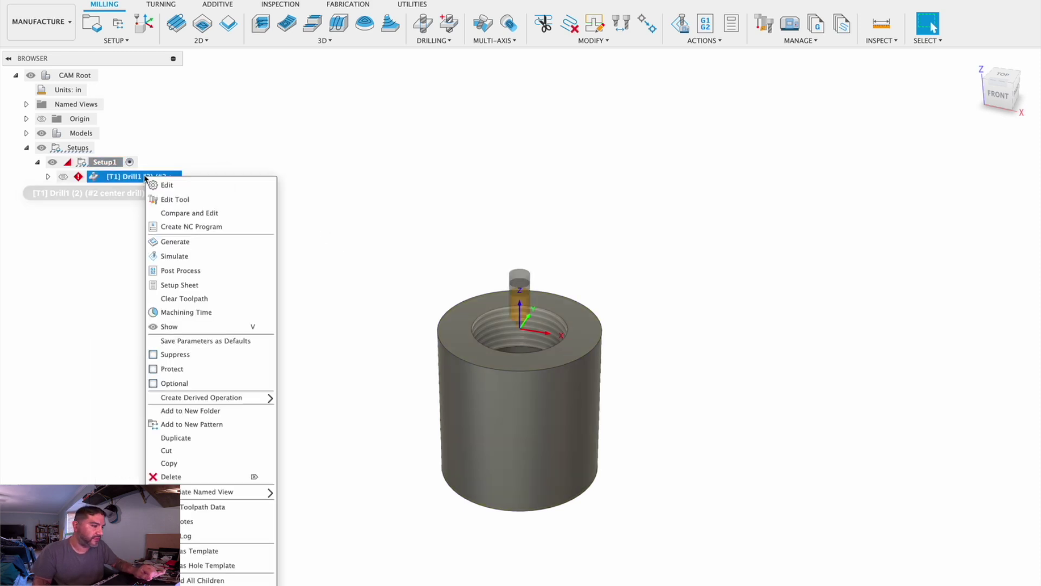
click(202, 186)
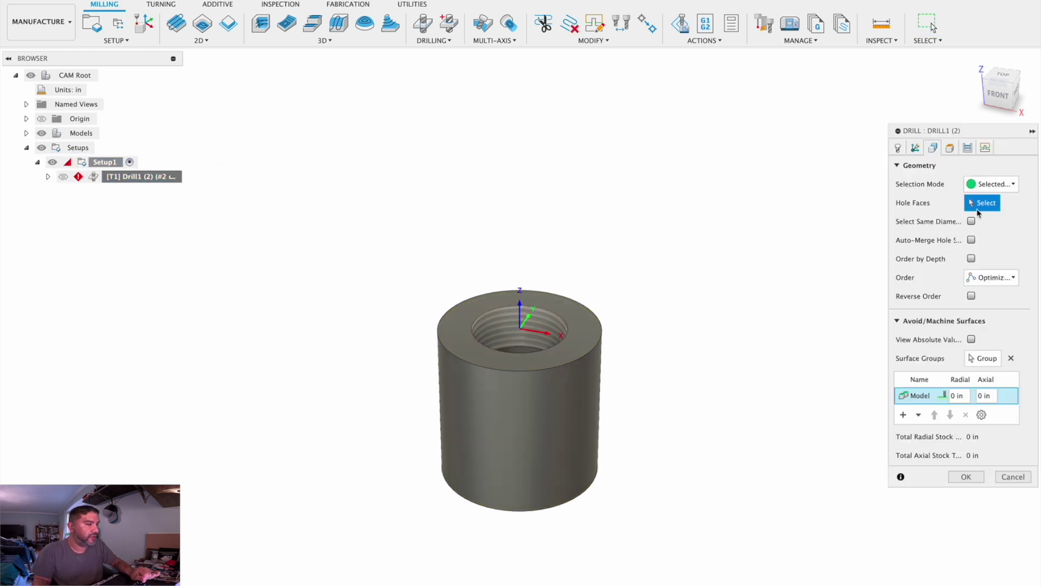
click(492, 327)
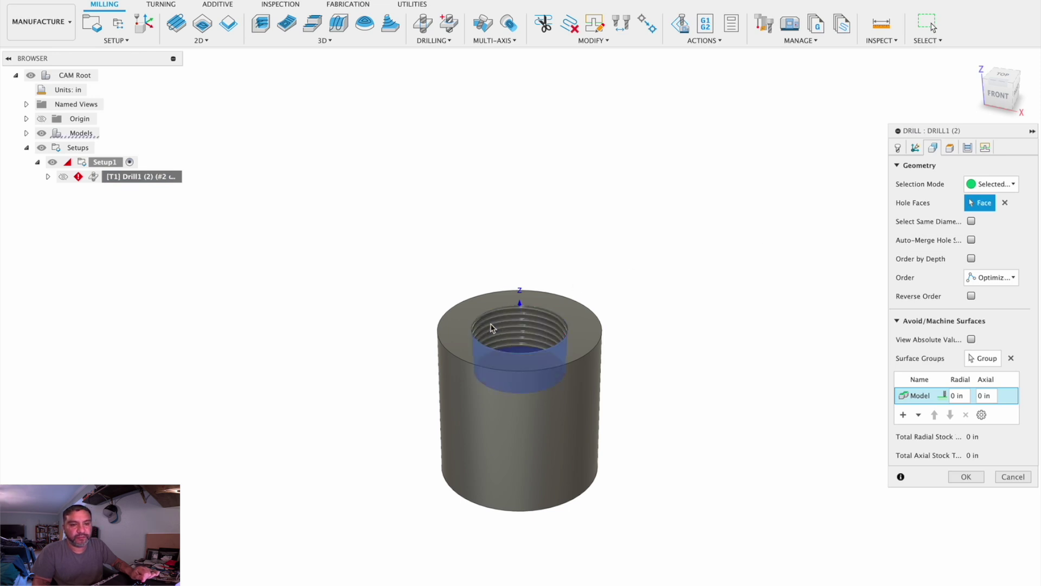
drag(1001, 90, 996, 98)
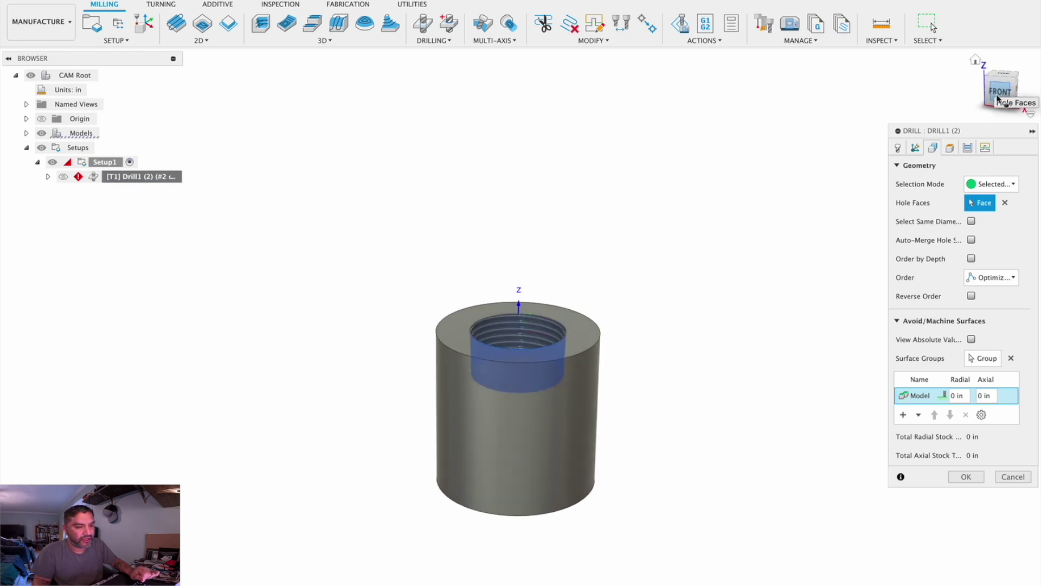
click(998, 91)
scroll(518, 388, up, 6)
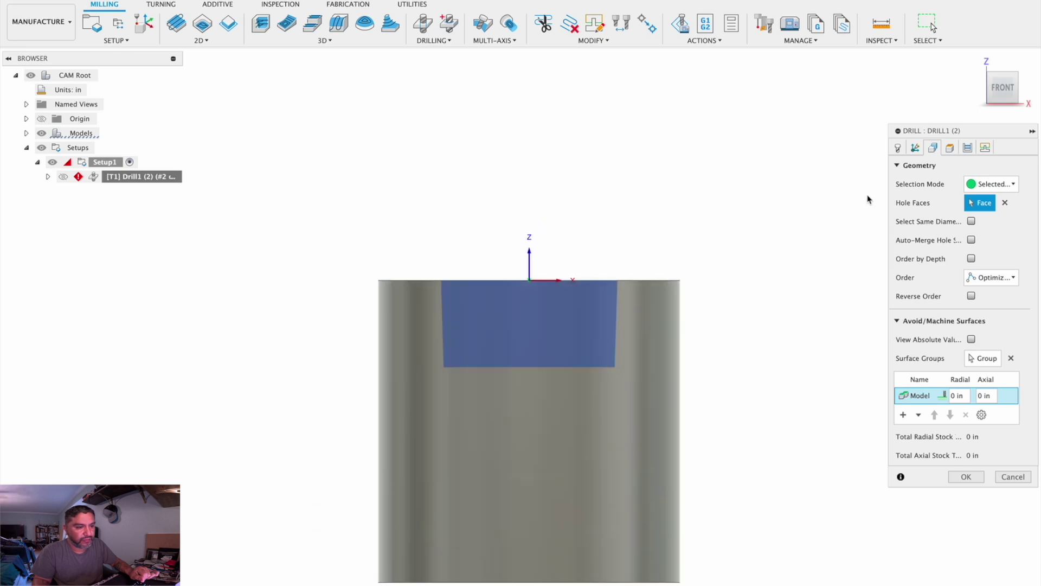
Step: Pick the cylinder's top face as the reference for the drill operation's clearance height and retract height
click(949, 148)
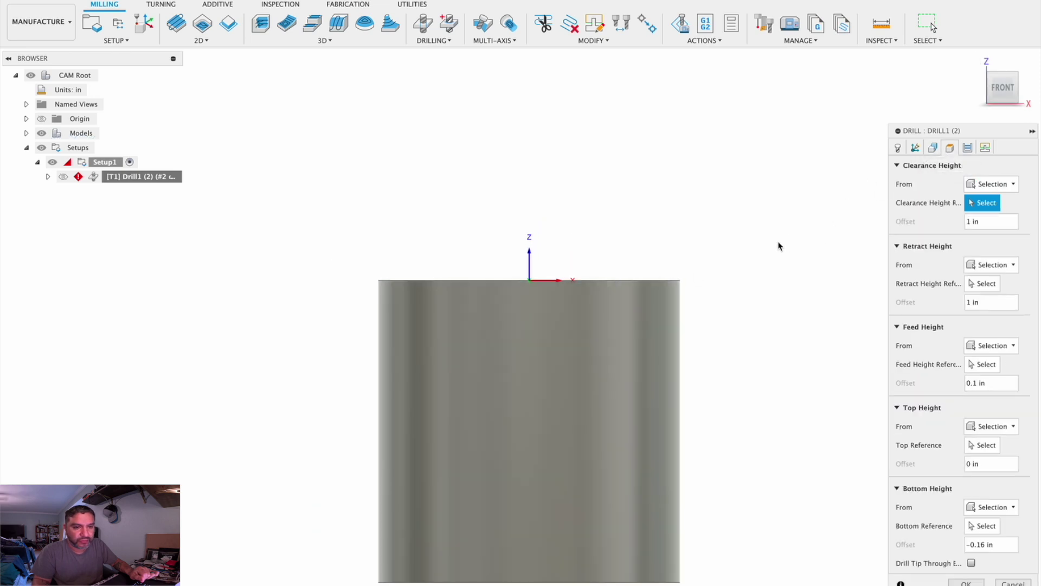
shift+middle_drag(733, 257, 694, 311)
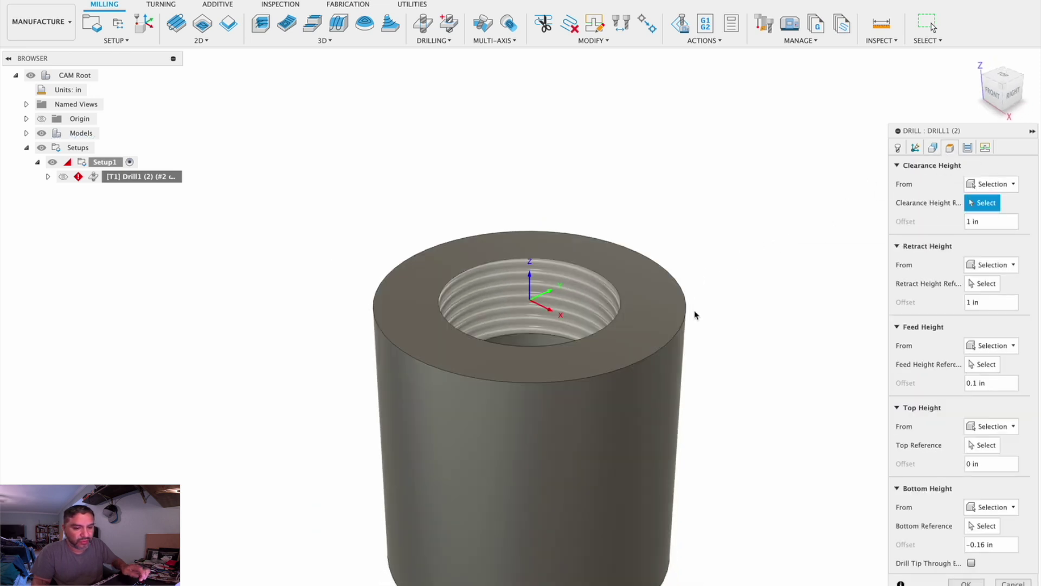
click(967, 582)
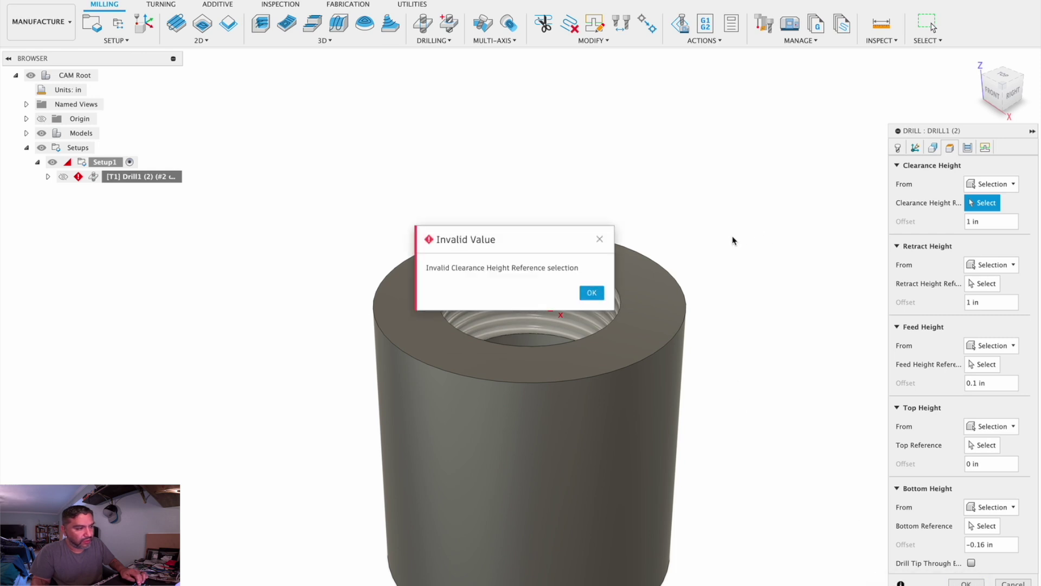
click(592, 293)
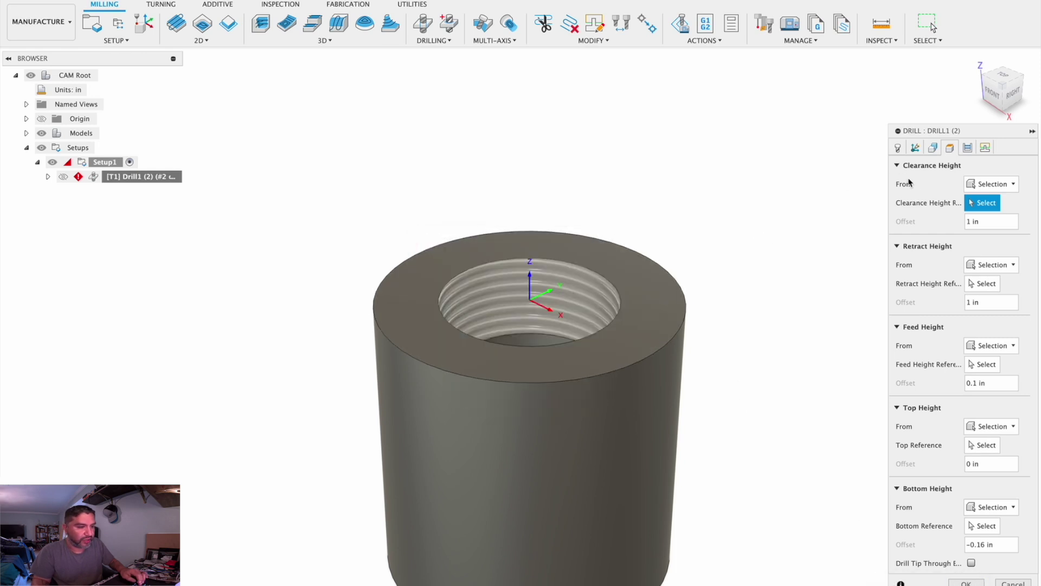
click(650, 305)
click(982, 283)
click(642, 341)
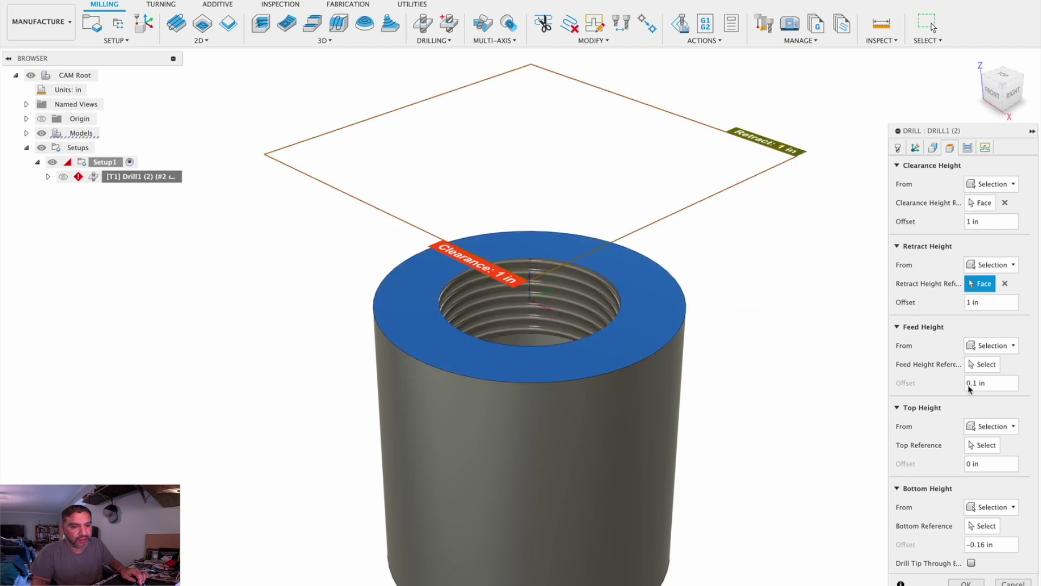
Step: Pick the cylinder's top face as the reference for the drill operation's feed height and top height
click(985, 371)
click(664, 334)
click(983, 445)
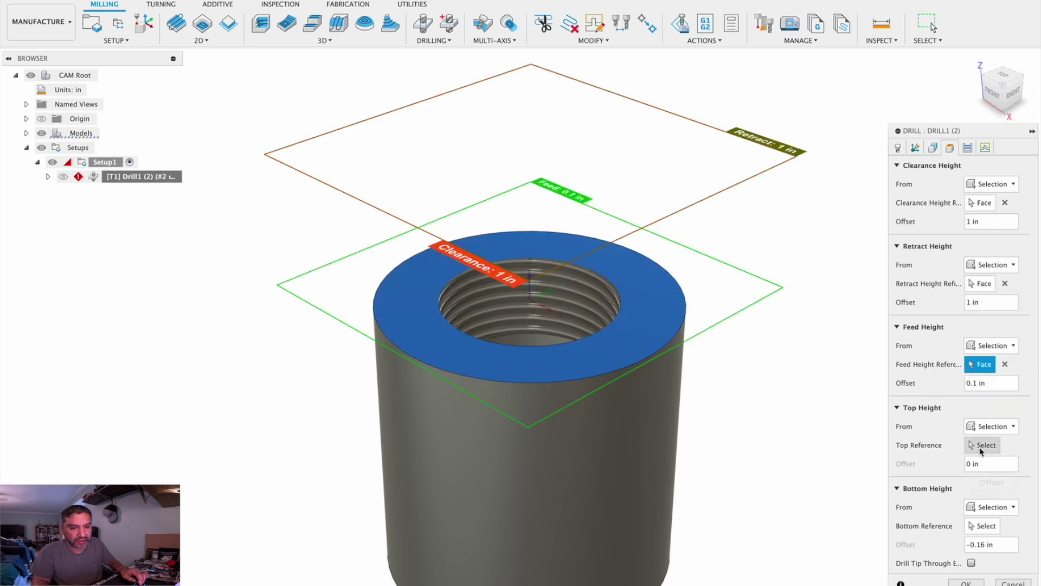
click(668, 320)
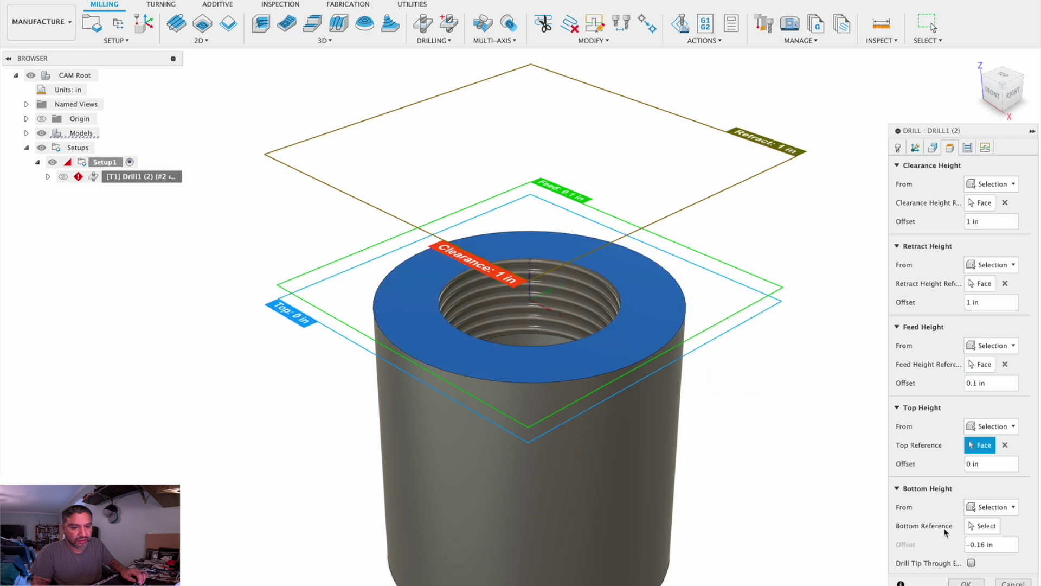
Step: Reference the center drill operation's bottom height to the cylinder's top face and accept the operation
click(981, 525)
click(654, 307)
shift+middle_drag(714, 388, 740, 360)
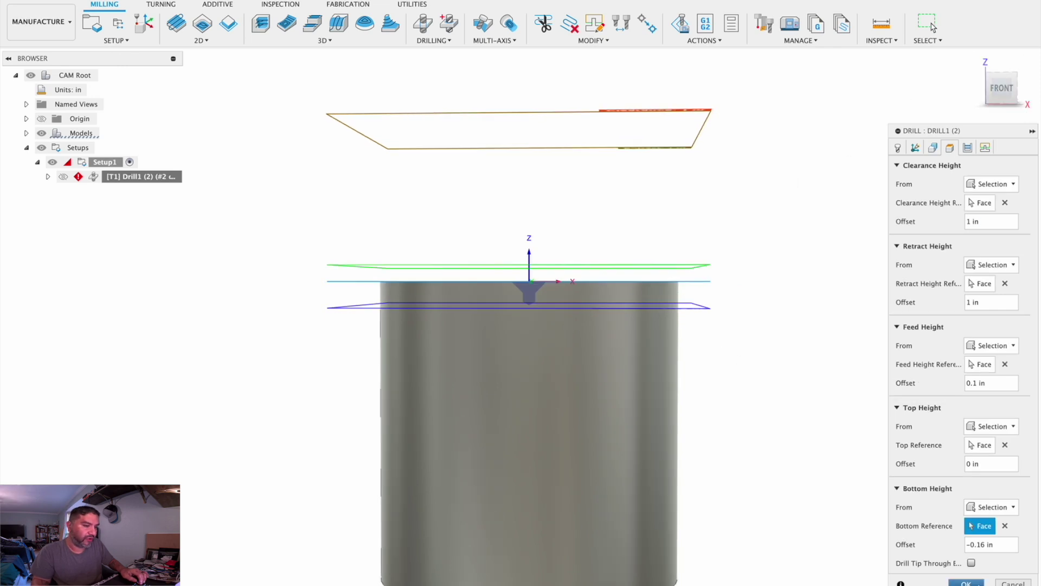
click(966, 583)
shift+middle_drag(822, 309, 776, 348)
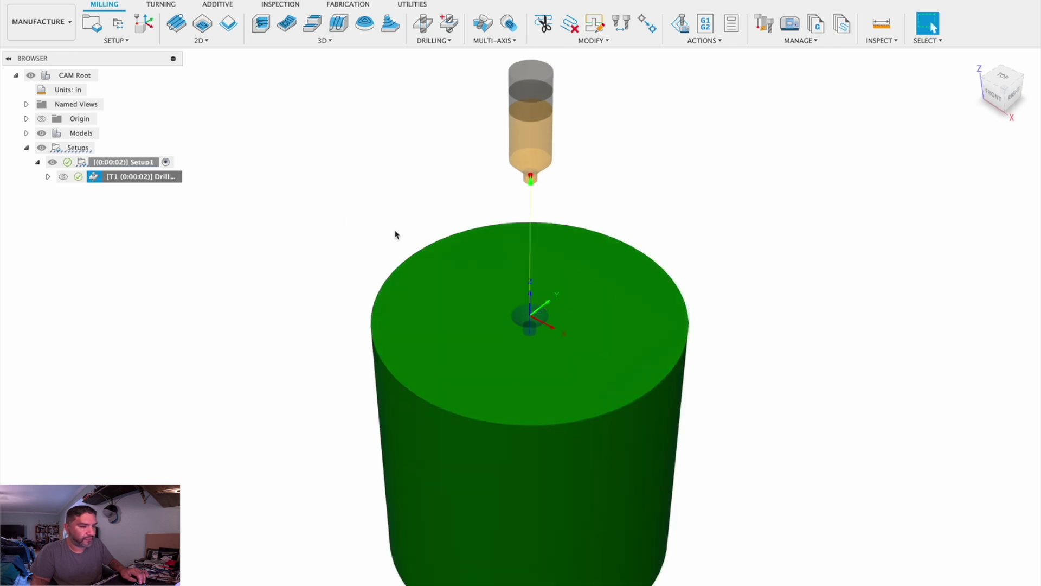
click(238, 164)
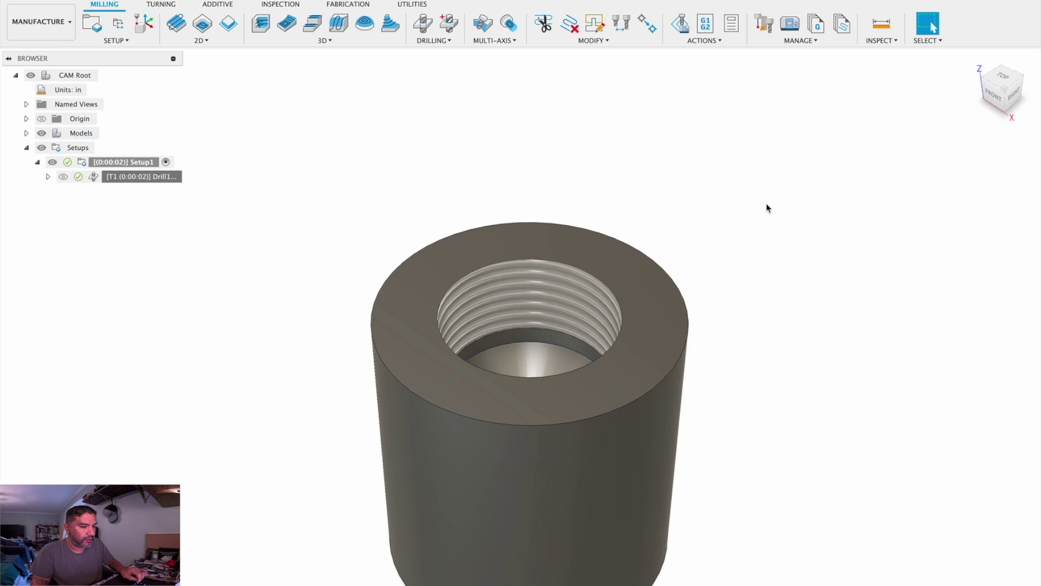
Step: Duplicate the center drill operation in Setup1 and open the copy's tool settings for editing
right_click(135, 177)
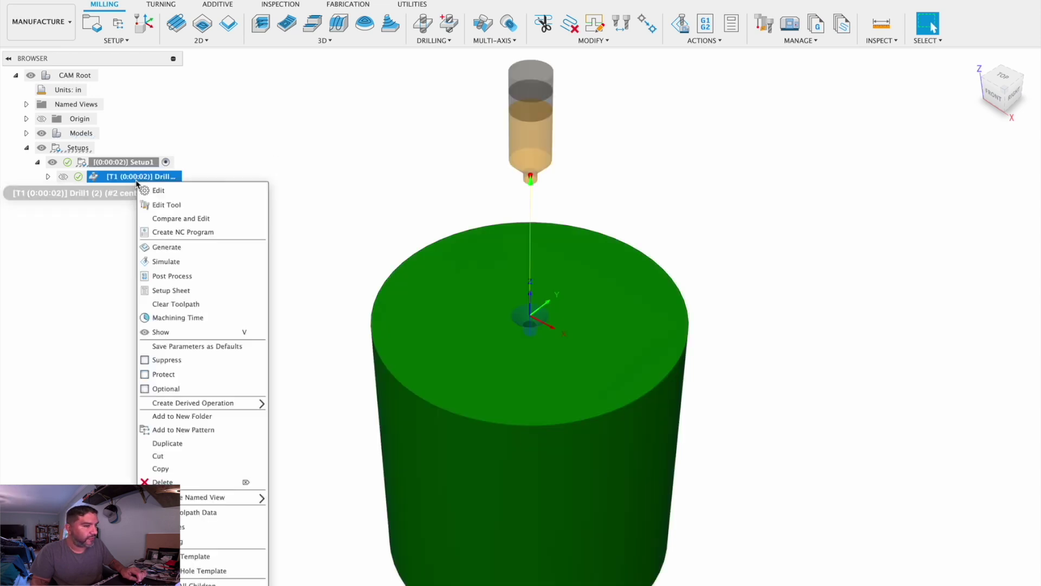
click(149, 443)
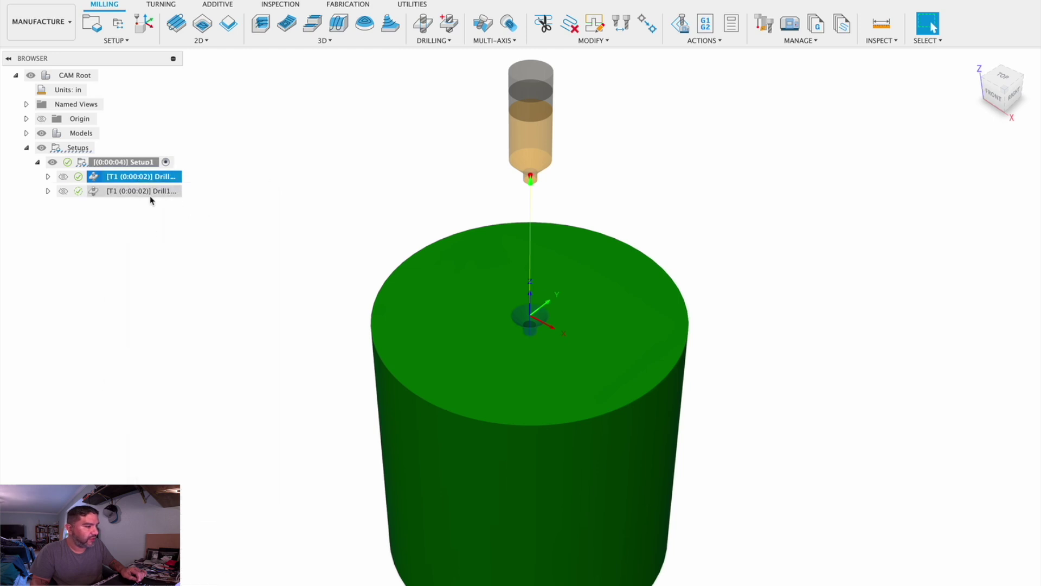
right_click(152, 194)
click(157, 204)
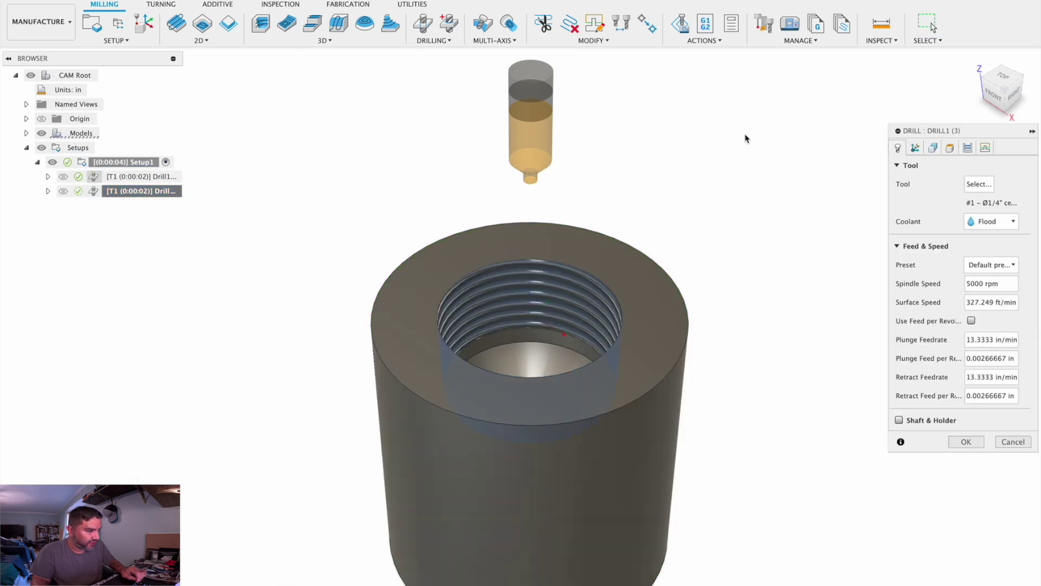
click(932, 148)
click(898, 148)
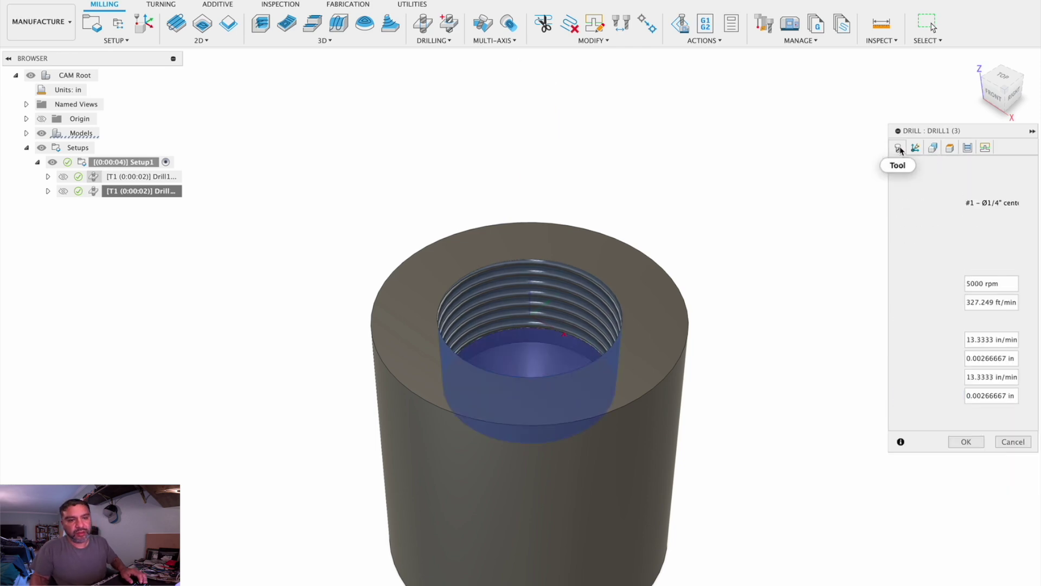
Step: Create a new drill tool for the copied operation and give it the description 1/2 Drill
click(979, 184)
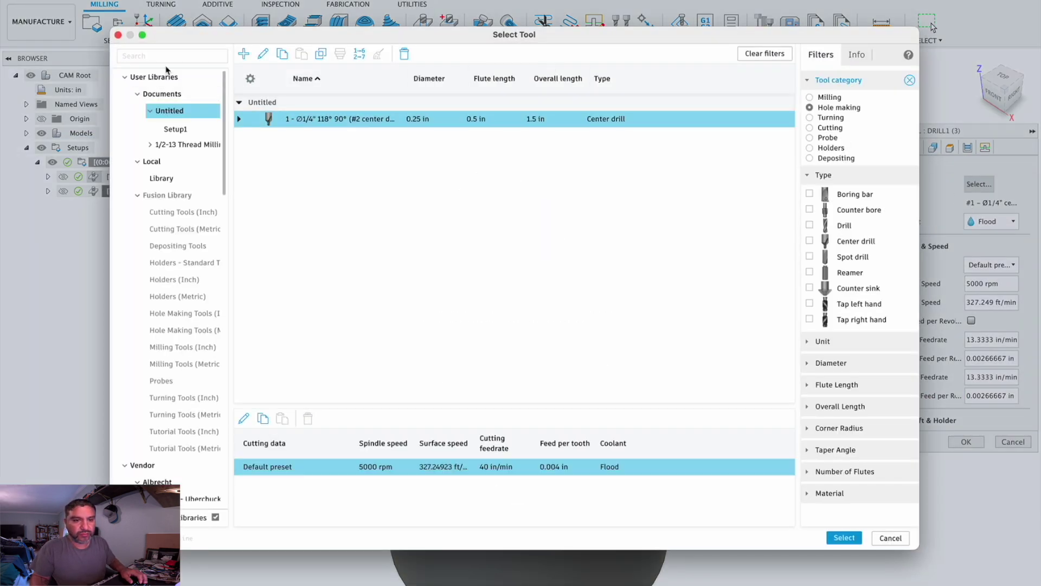
click(244, 53)
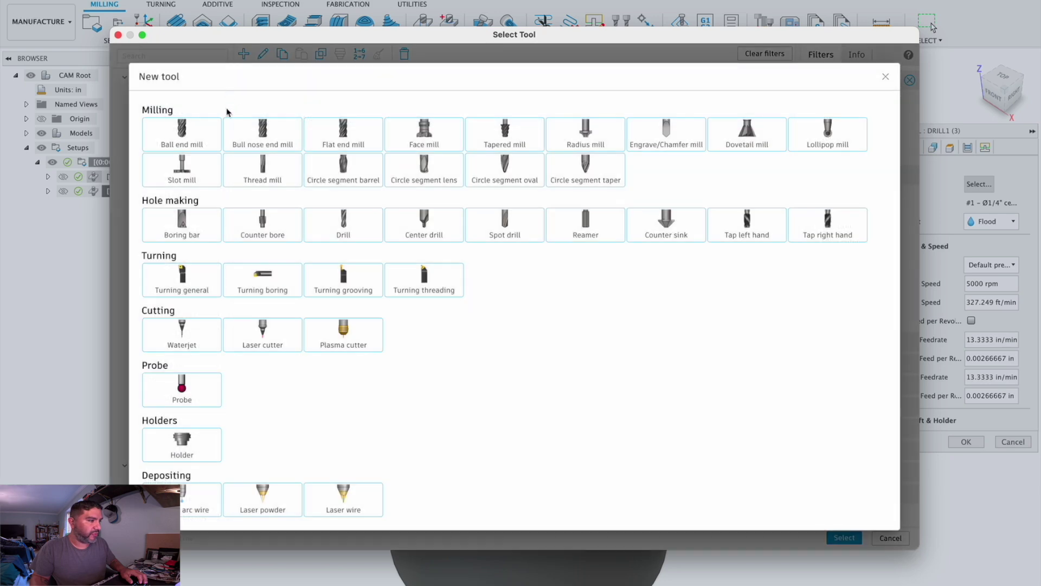
click(343, 222)
click(314, 111)
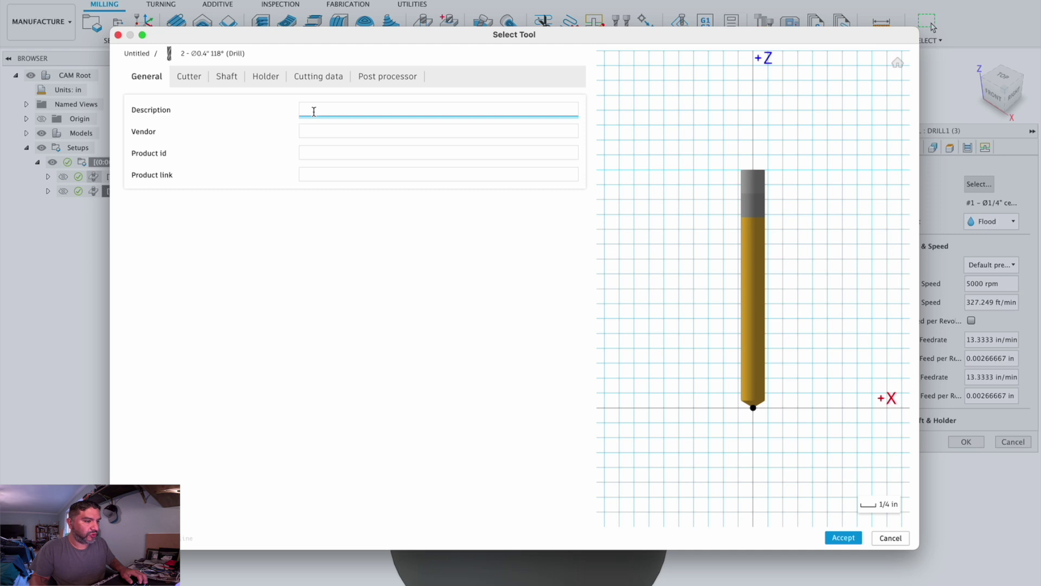
text(1/2 drill)
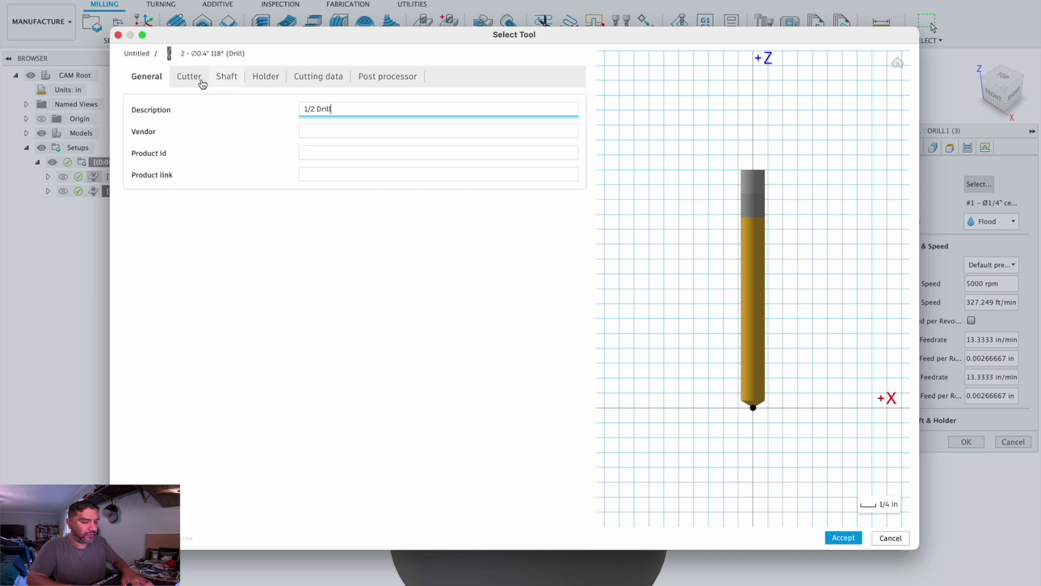
Step: Set the new drill's diameter and shaft diameter to 0.5 in
click(201, 82)
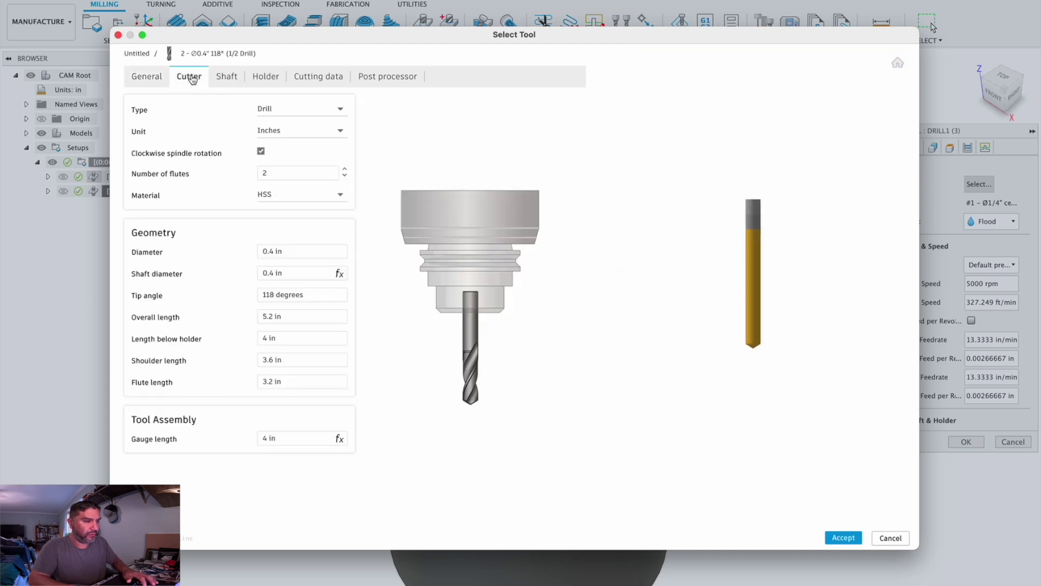
click(290, 252)
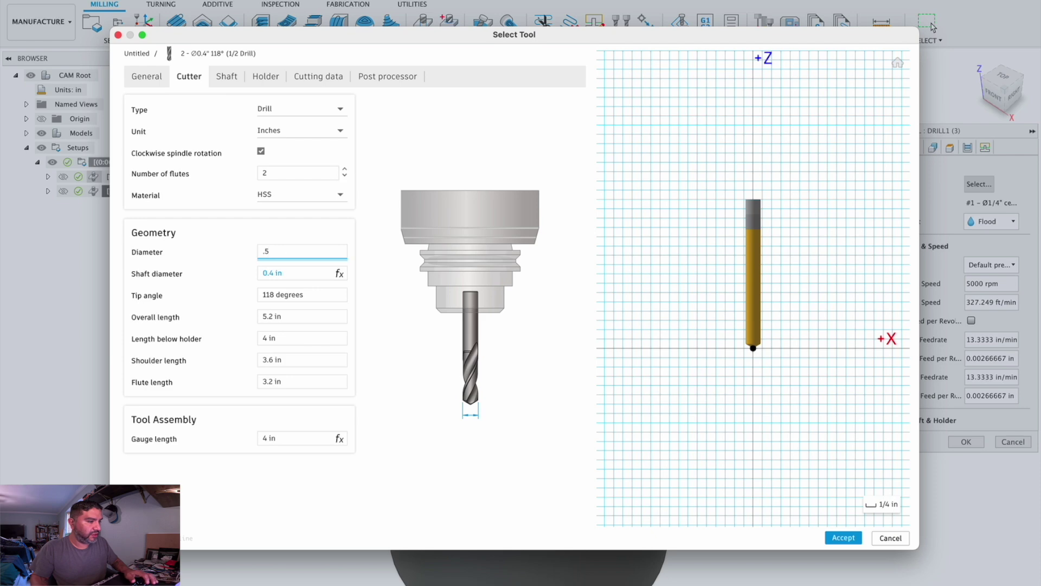
key(Tab)
text(.5)
key(Tab)
key(Tab)
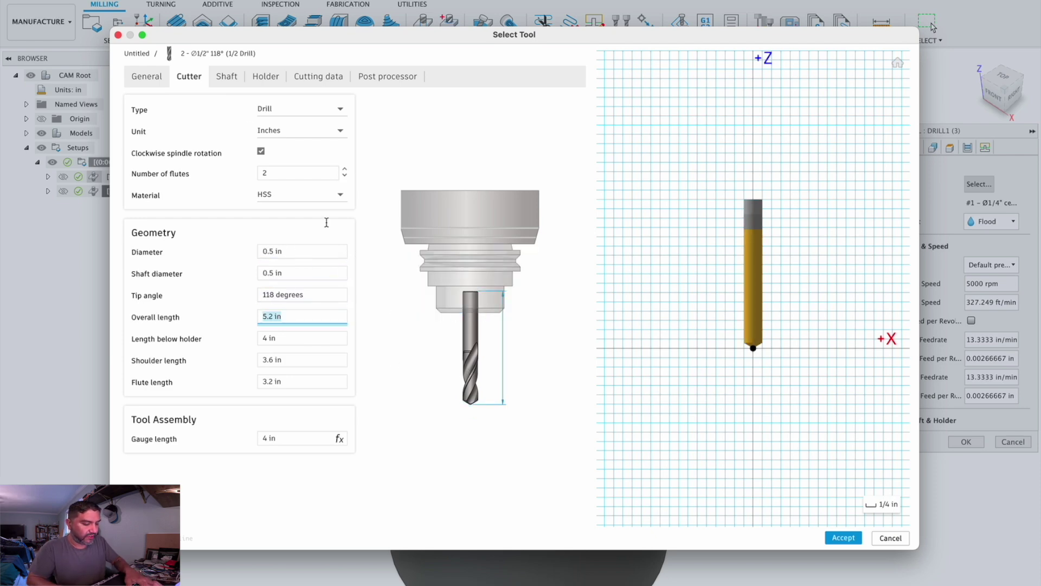
Step: Set the drill's cutting data to a surface speed of 40 ft/min and a plunge feed per revolution of 0.003 in
click(319, 76)
click(524, 149)
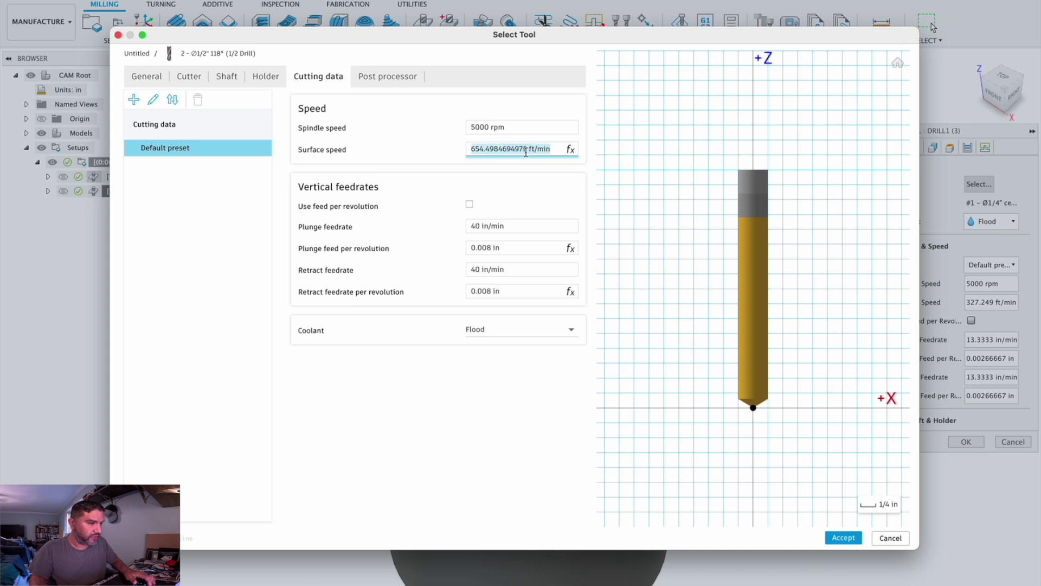
text(40)
key(Return)
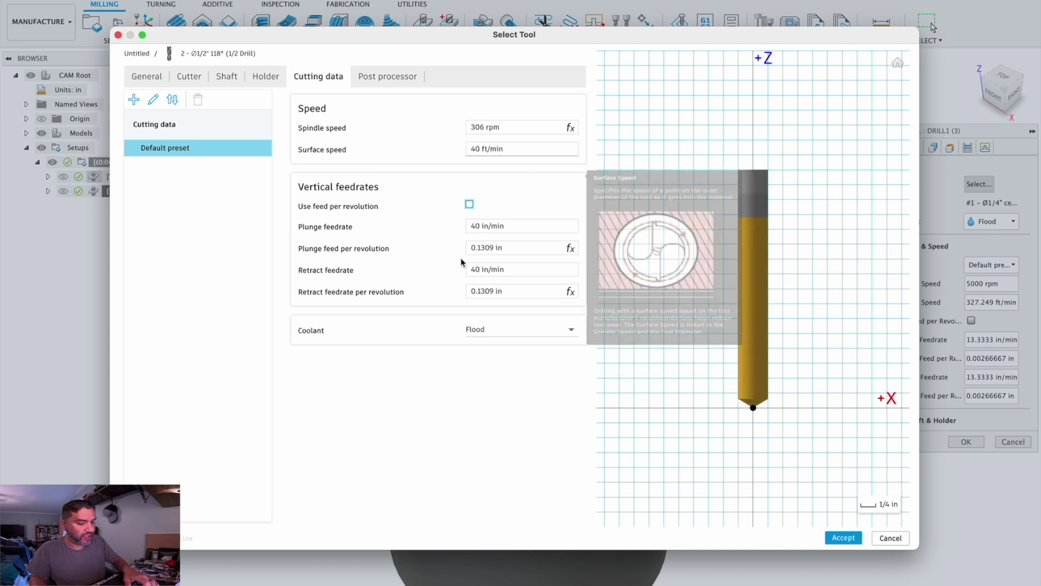
click(518, 248)
text(.)
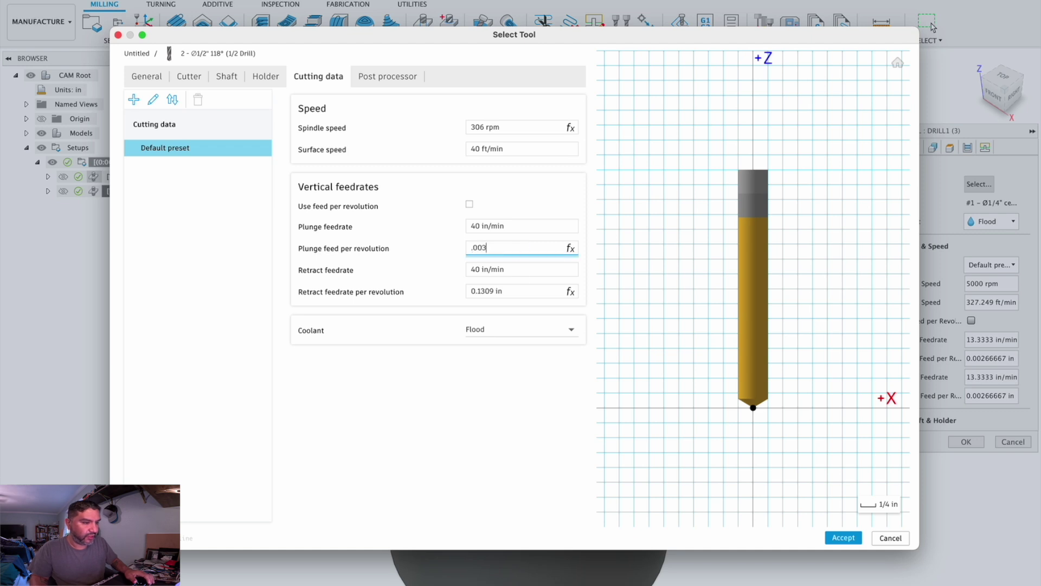
text(003)
key(Return)
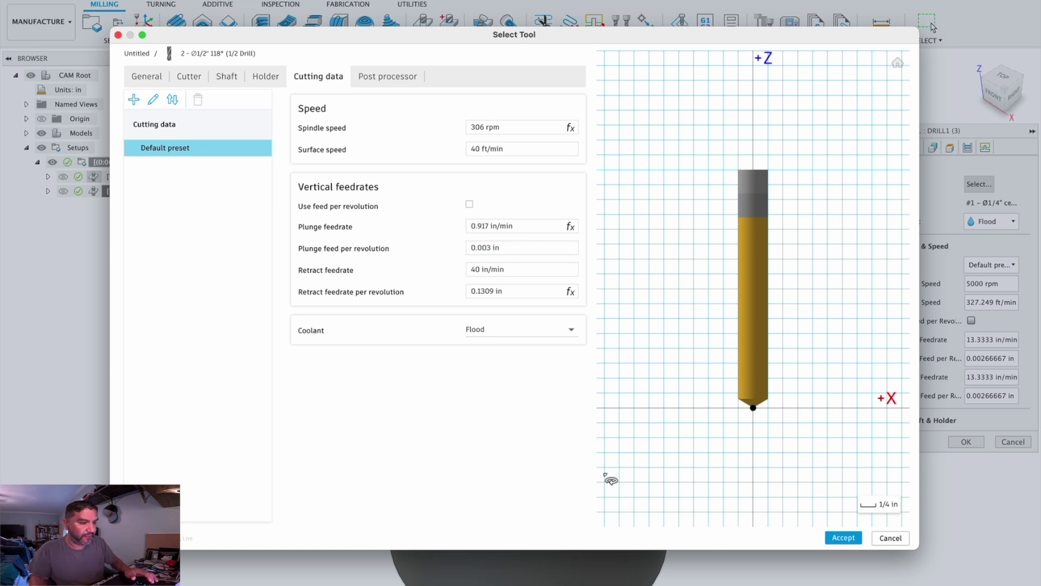
Step: Check the drill's post processor settings, accept the new tool and assign it to the copied operation
click(389, 79)
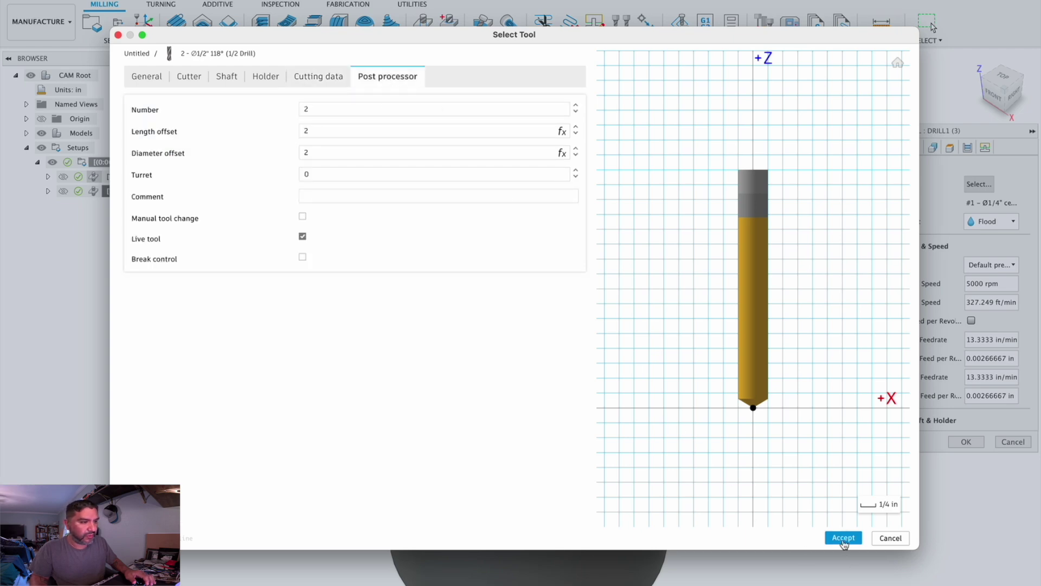
mouse_move(543, 34)
mouse_down()
mouse_move(556, 181)
mouse_move(542, 41)
mouse_up()
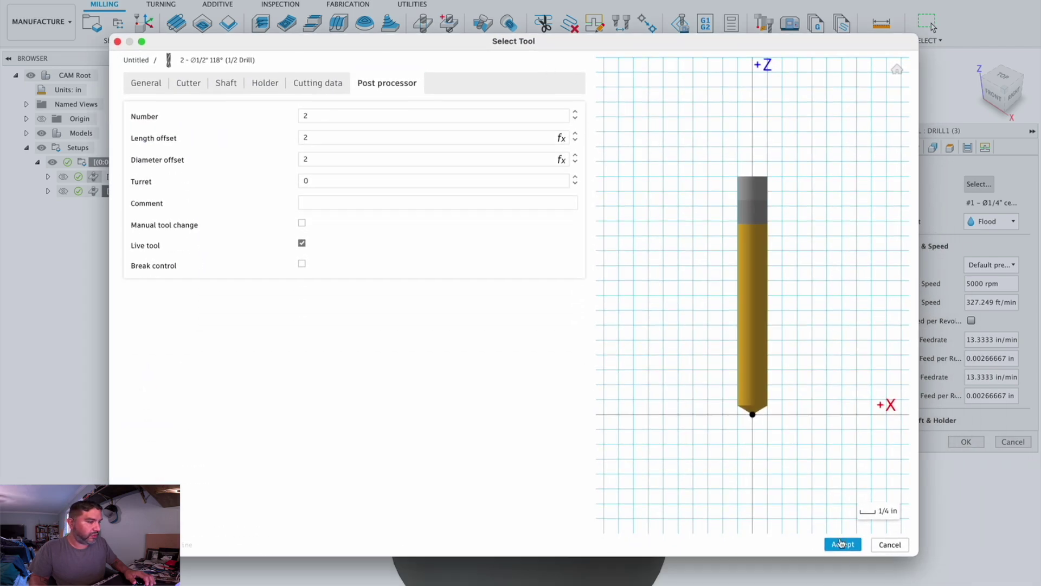
click(843, 544)
click(843, 544)
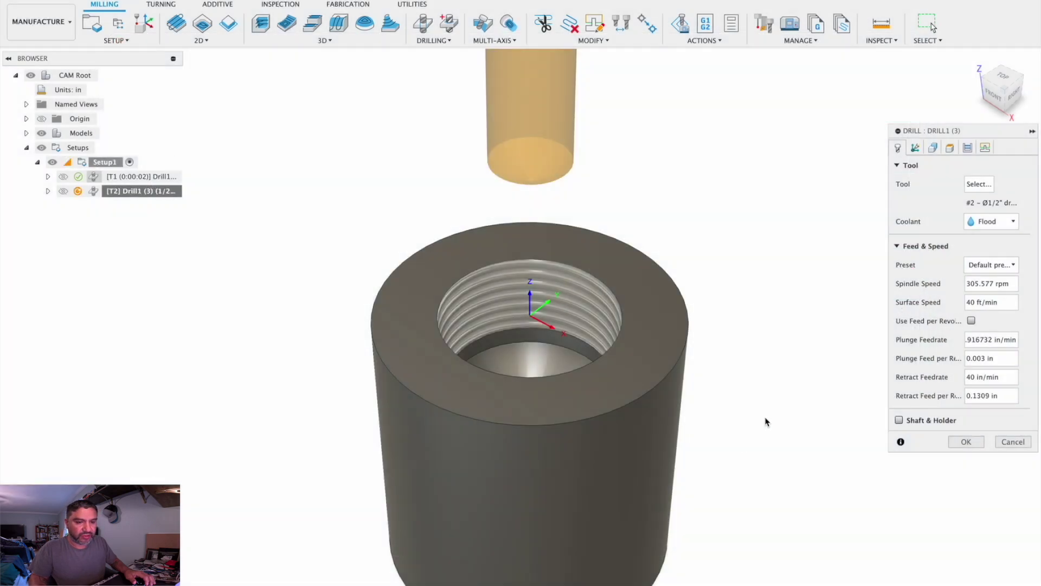
Step: Reference the 1/2 drill operation's bottom height to the hole's bottom edge with a 0 in offset and enable drill tip through bottom
click(933, 148)
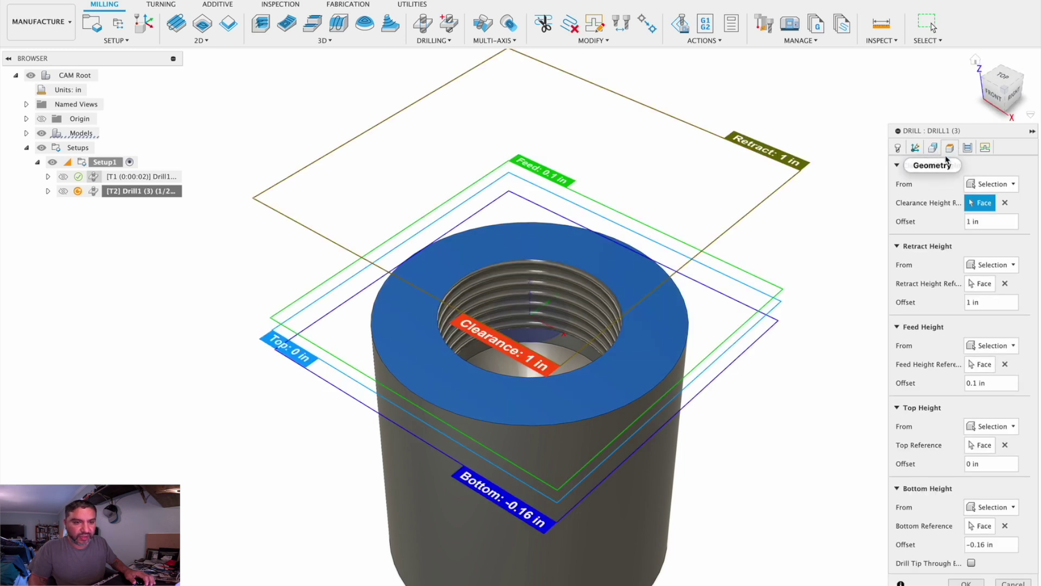
click(980, 525)
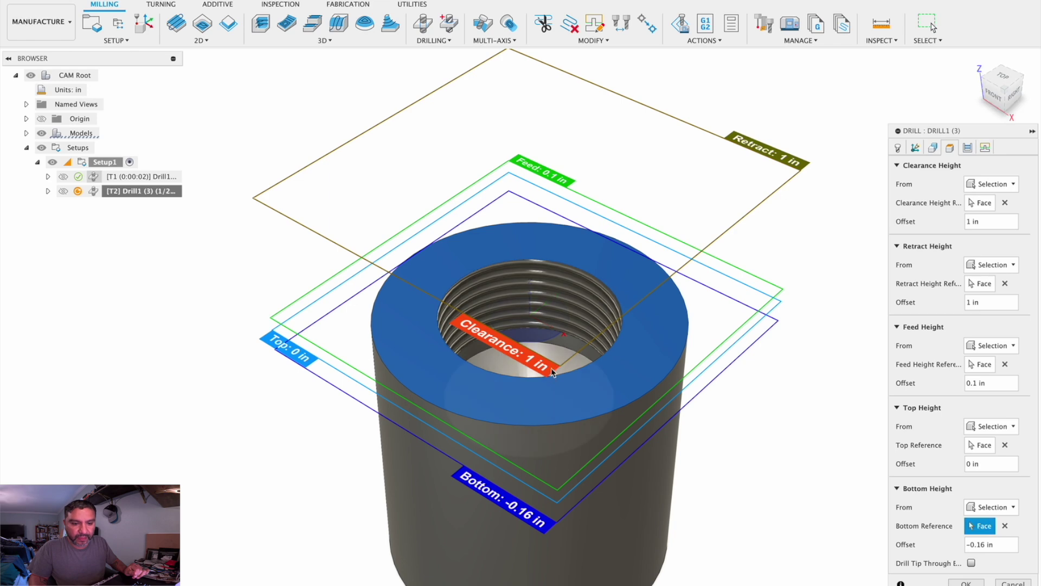
click(555, 346)
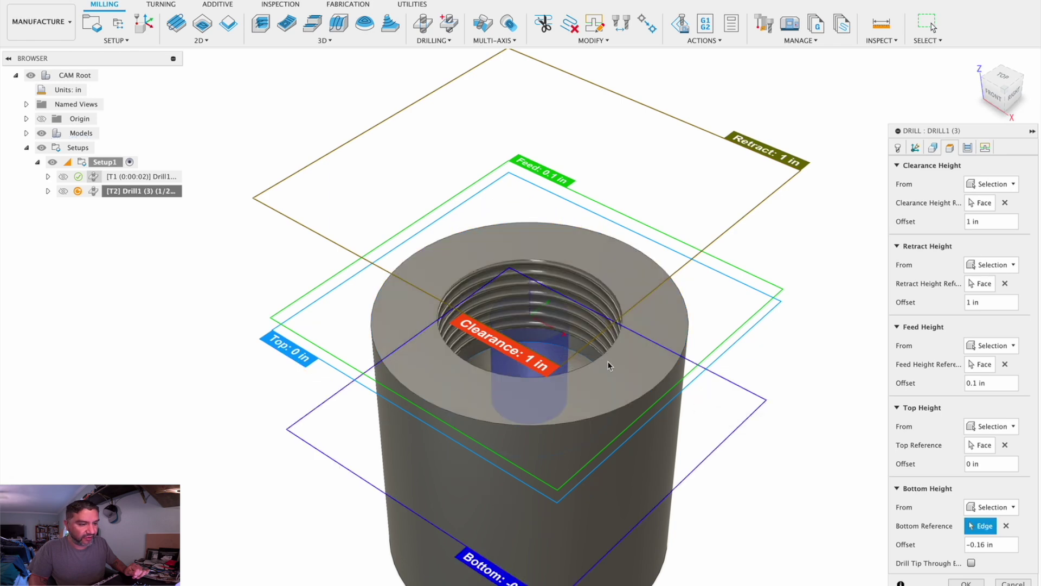
shift+middle_drag(600, 362, 602, 379)
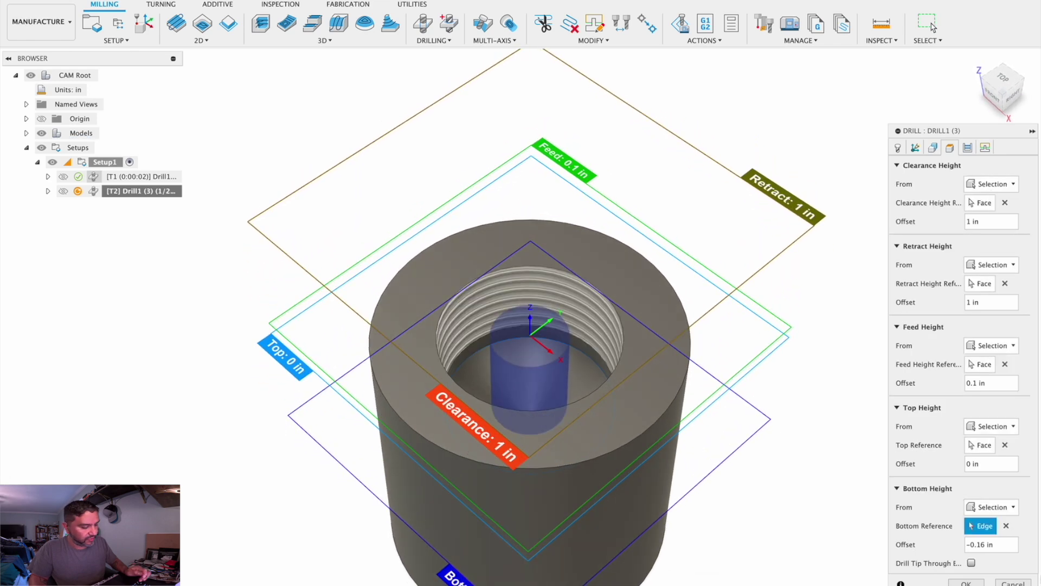
key(Return)
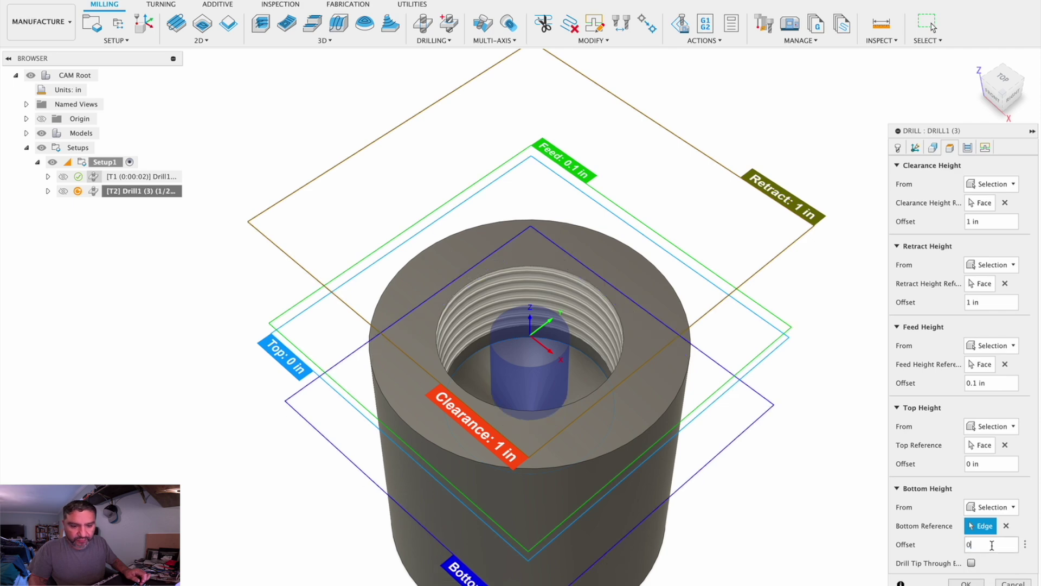
click(971, 562)
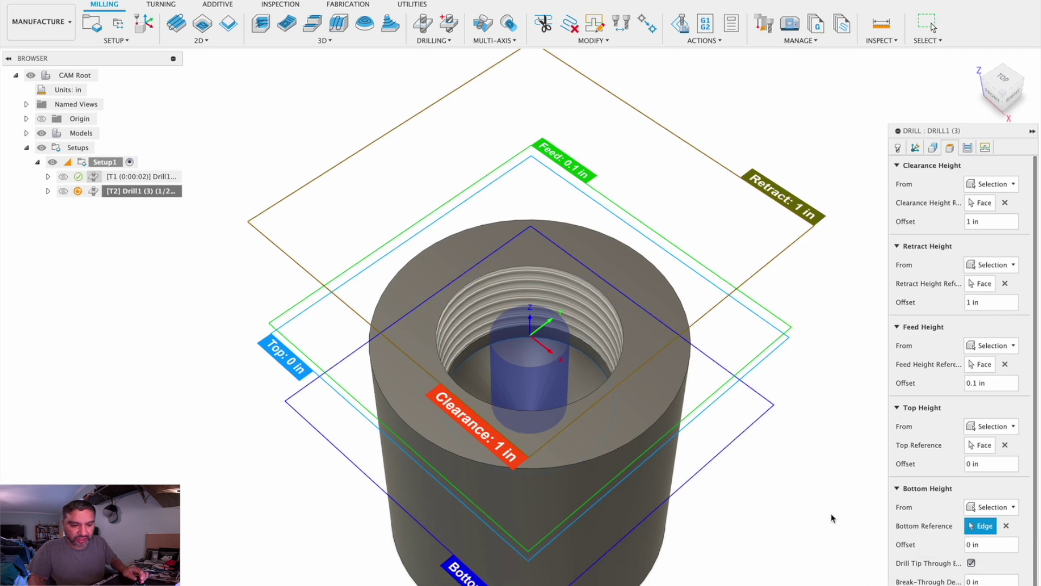
shift+middle_drag(832, 530, 805, 480)
Step: Change the 1/2 drill operation's cycle type to Deep drilling - full retract and accept the operation
click(986, 148)
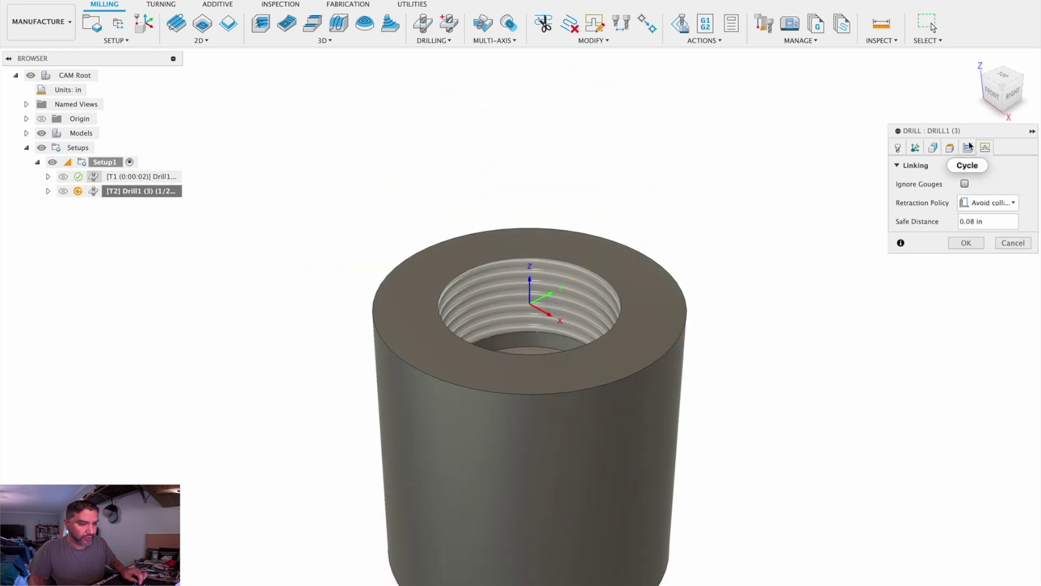
click(968, 147)
click(976, 184)
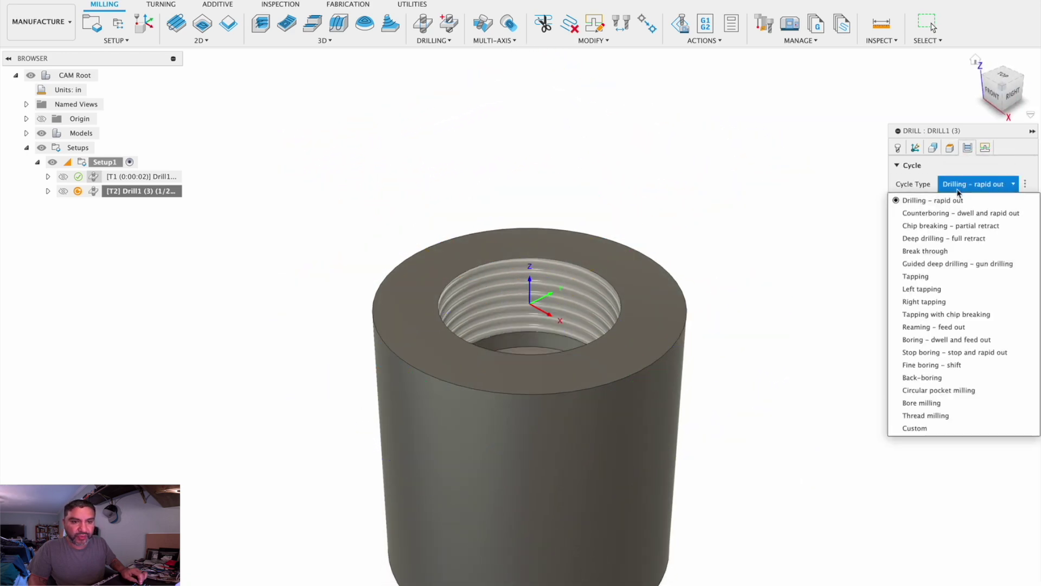
click(933, 238)
double_click(996, 203)
click(967, 299)
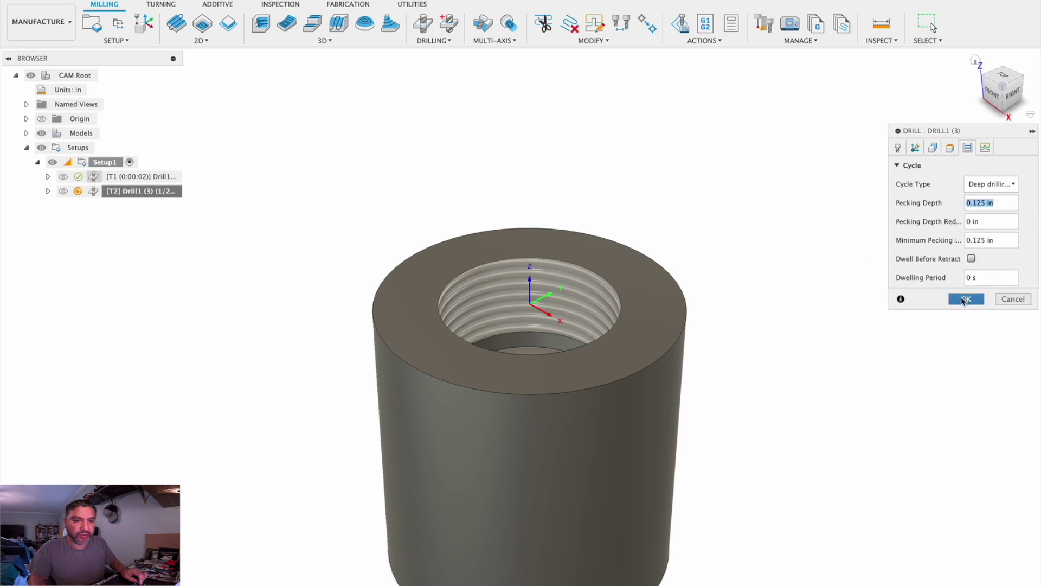
click(145, 253)
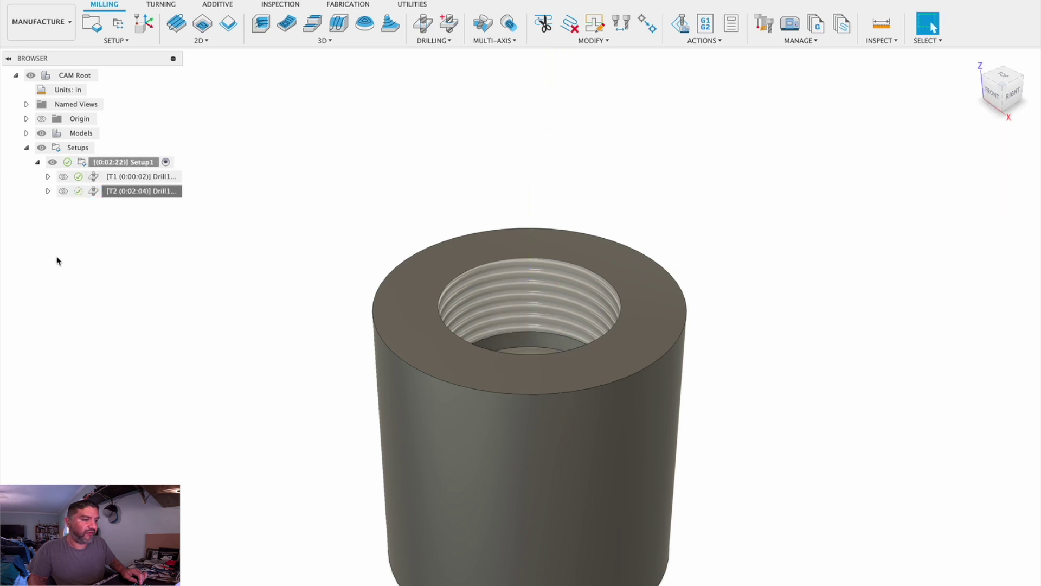
Step: Add a 2D Adaptive Clearing operation to Setup1
right_click(142, 163)
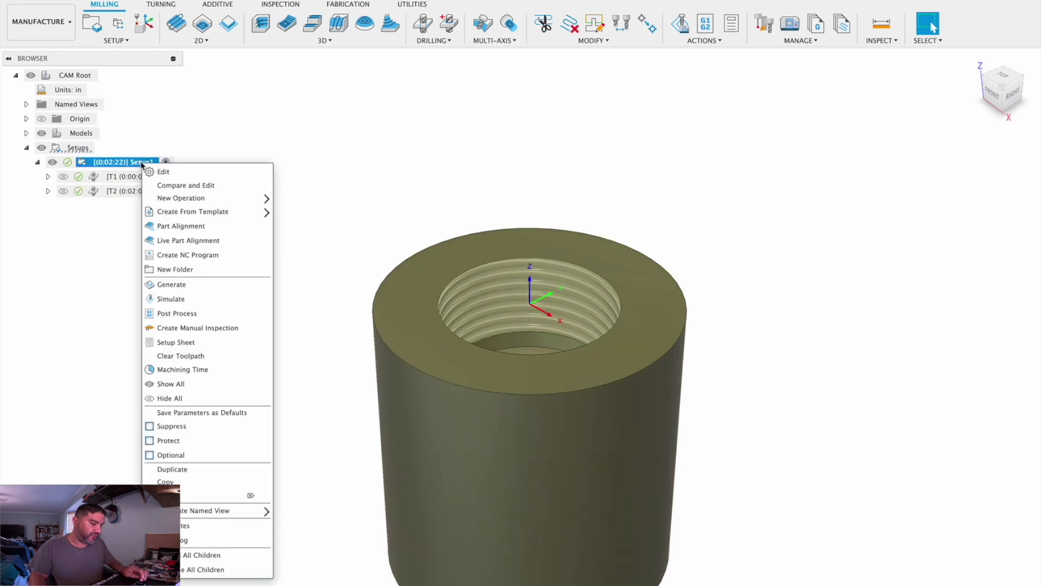
mouse_move(191, 211)
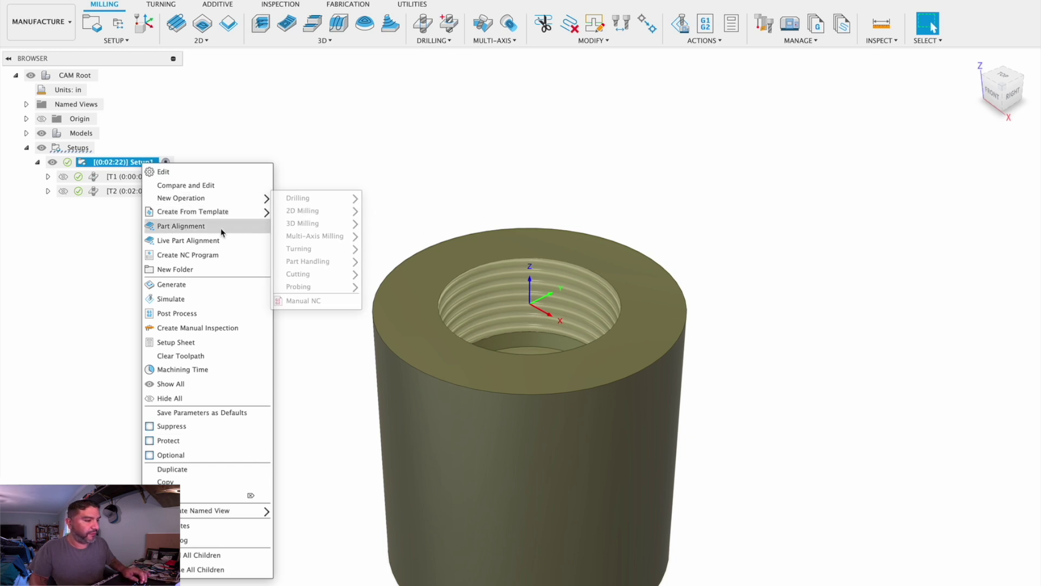
mouse_move(243, 201)
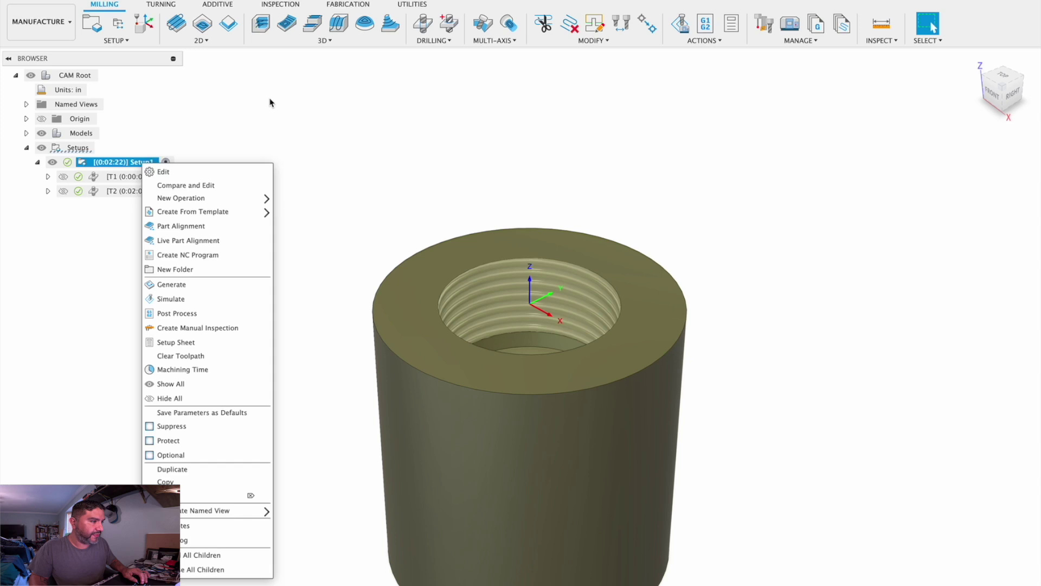
click(205, 40)
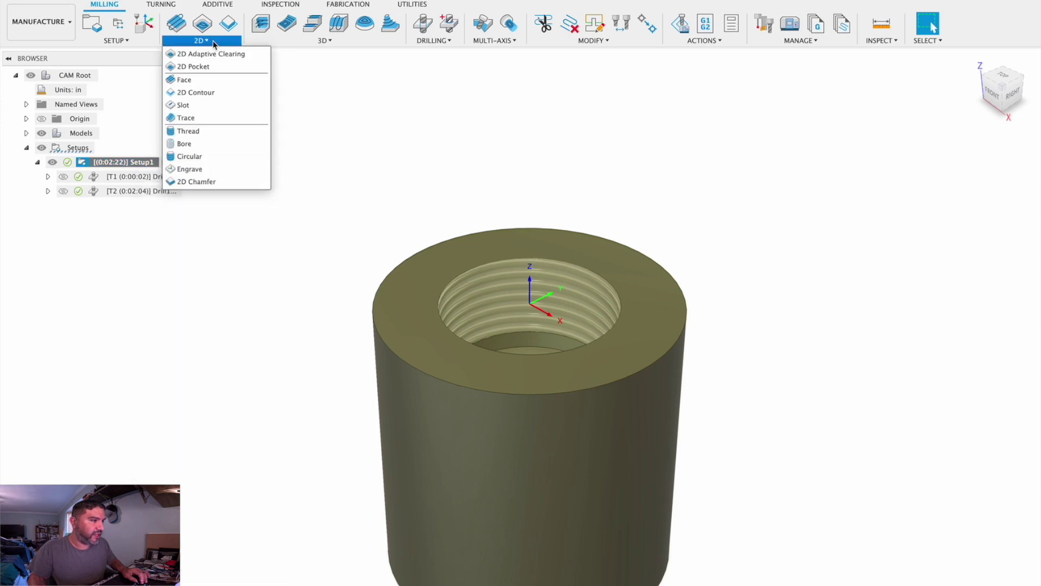
click(190, 52)
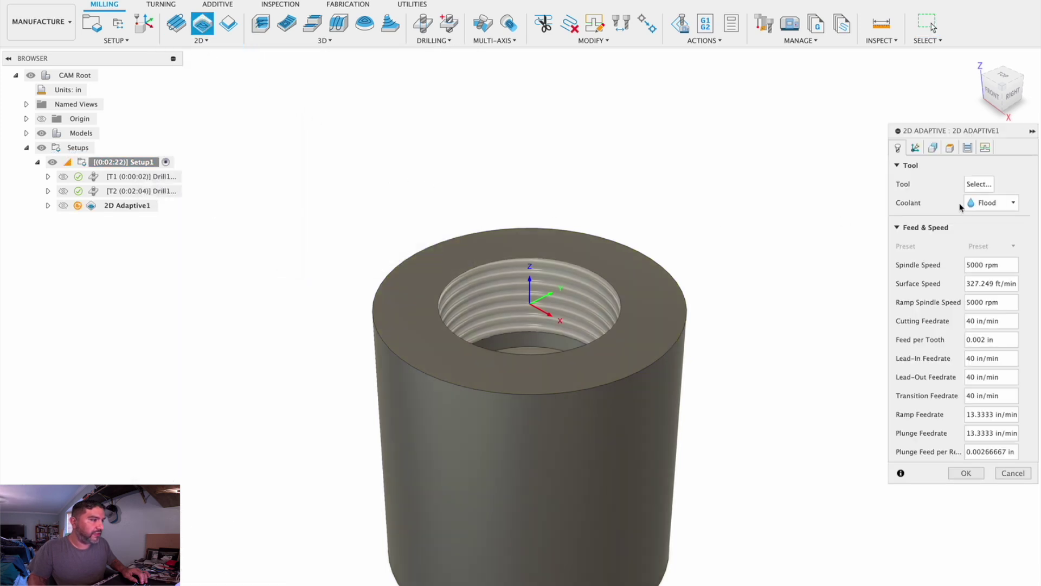
Step: Create a new flat end mill in the document's tool library for the 2D adaptive operation
click(979, 184)
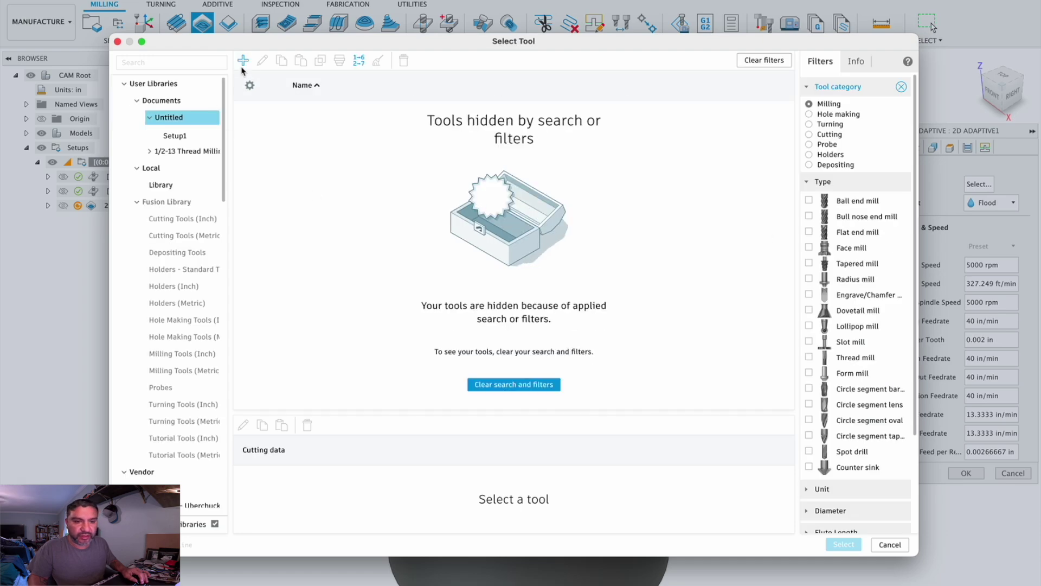
click(242, 61)
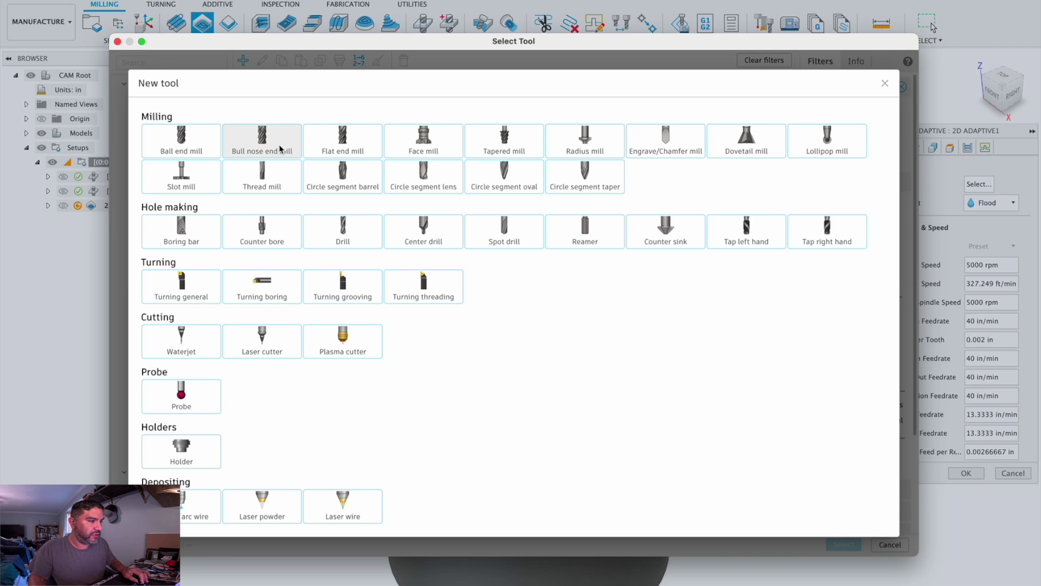
click(353, 144)
Step: Enter 1/2 EM Flat as the new end mill's description
click(323, 115)
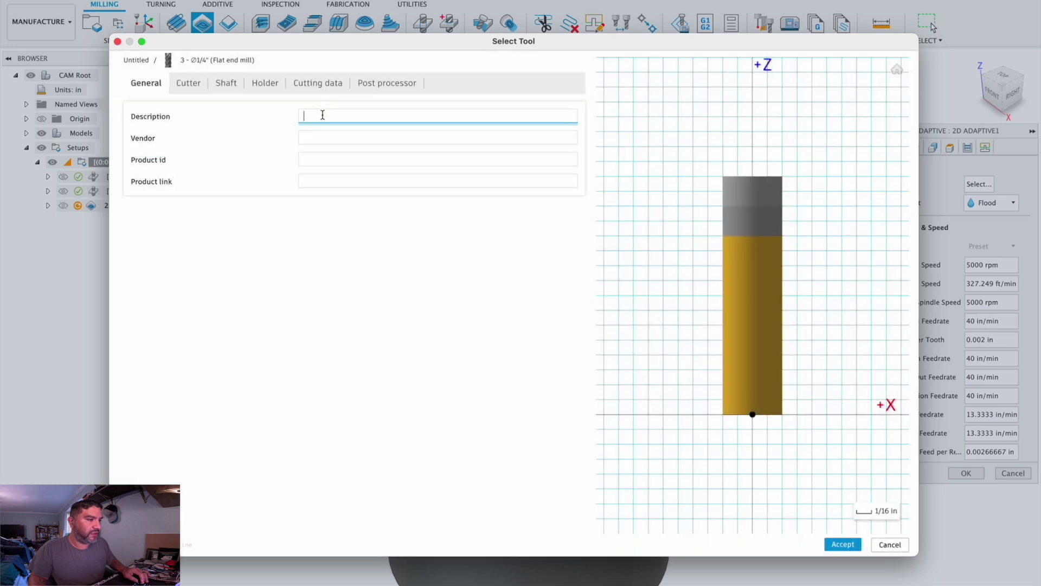
text(1.2 EM)
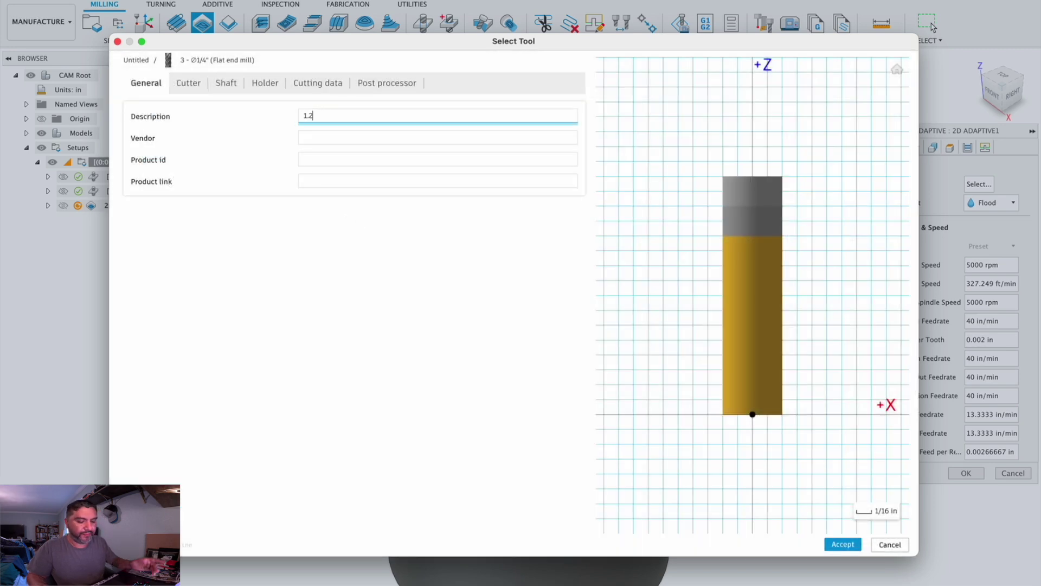
key(BackSpace)
key(BackSpace)
key(BackSpace)
key(BackSpace)
key(BackSpace)
key(BackSpace)
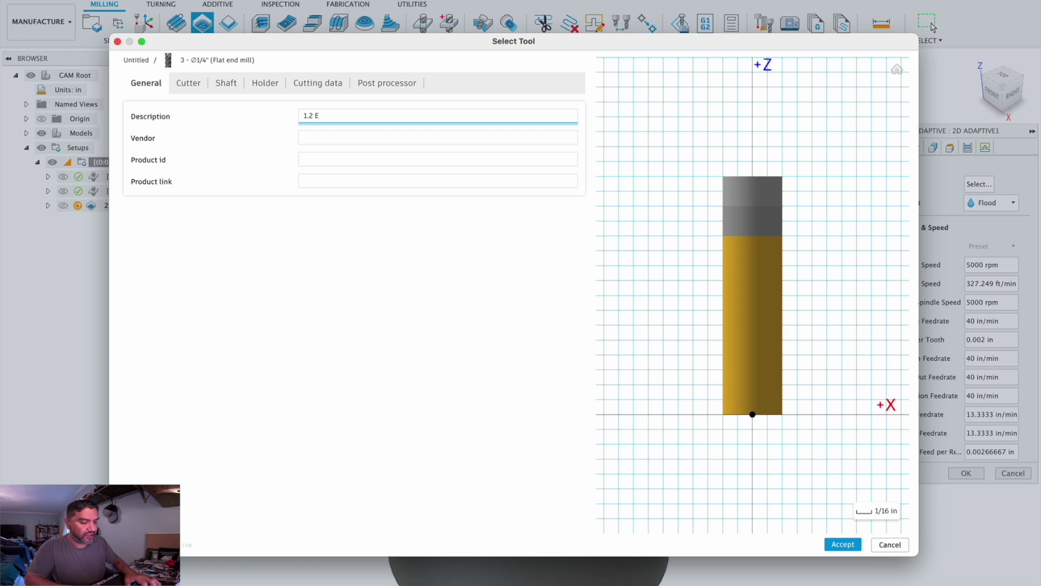
text(/2)
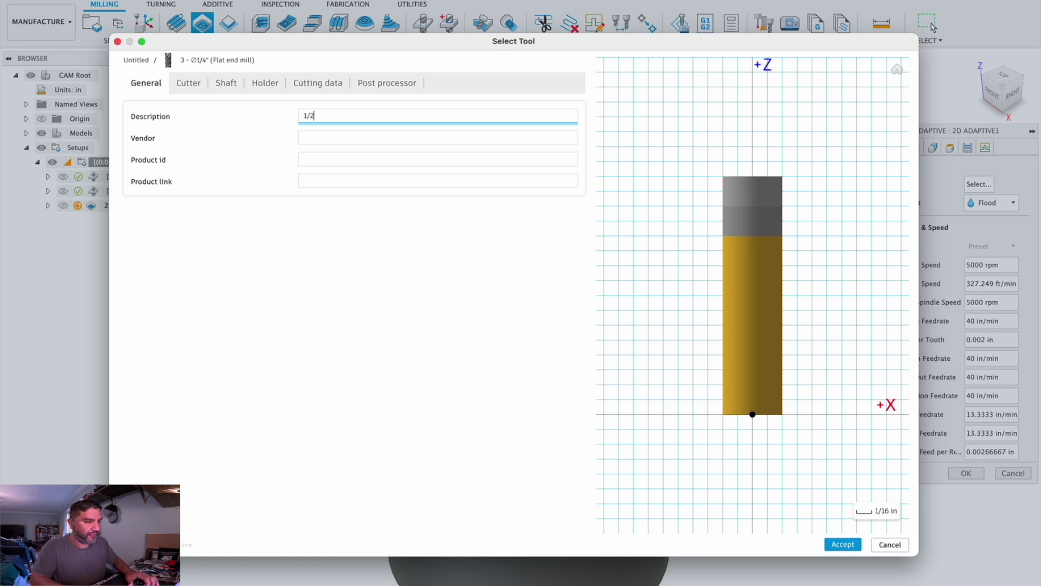
text( EM)
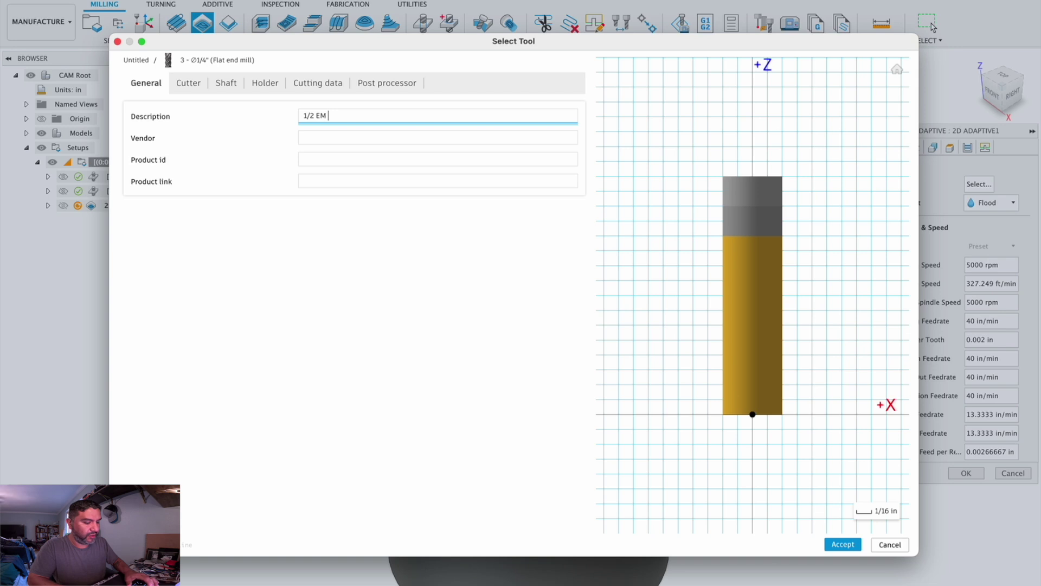
text( flat)
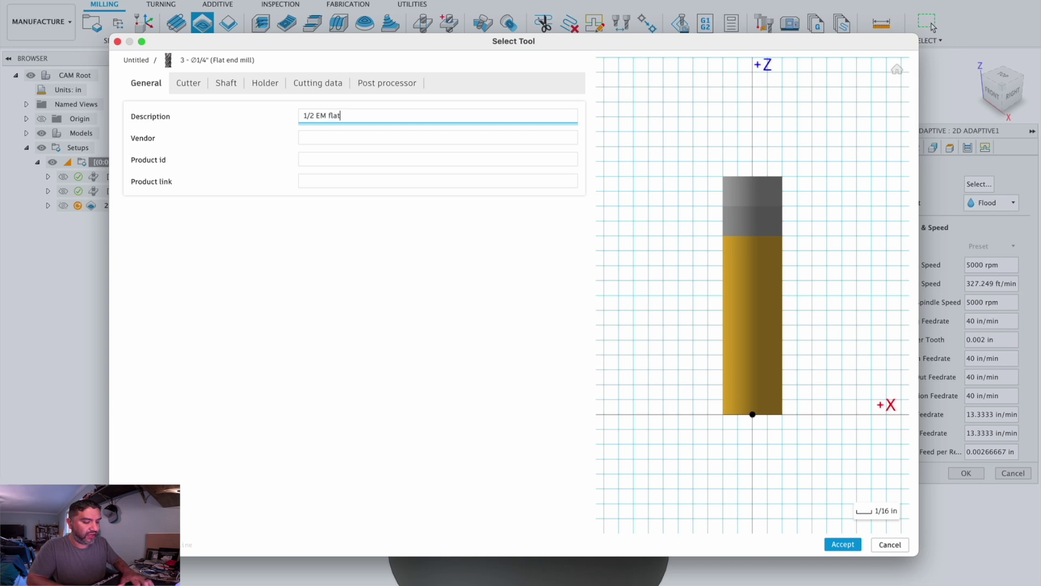
key(Left)
key(Left)
key(Left)
key(BackSpace)
text(F)
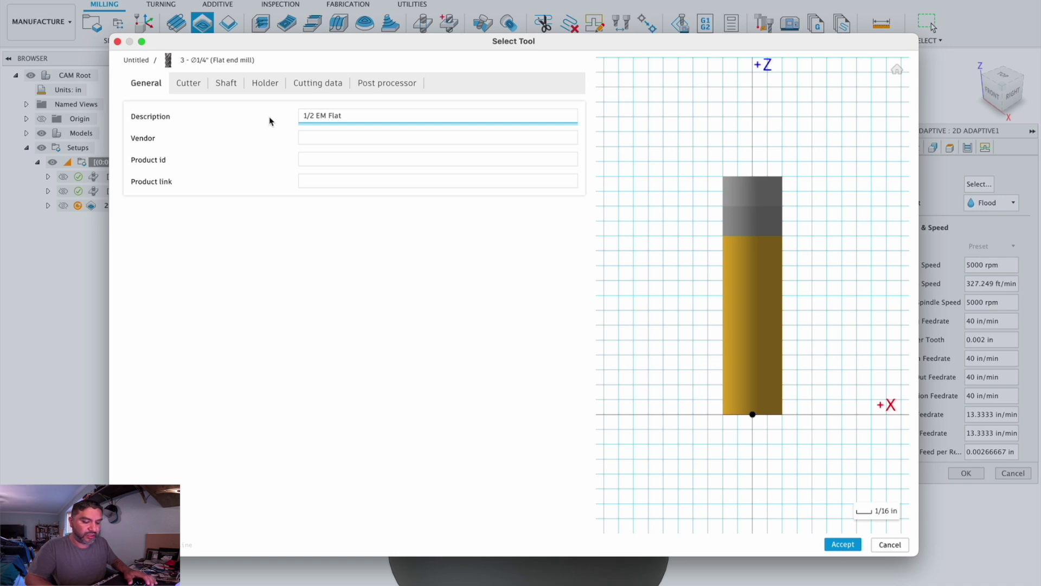
Step: Set the end mill's cutter diameter to 0.5 in
click(188, 83)
click(299, 260)
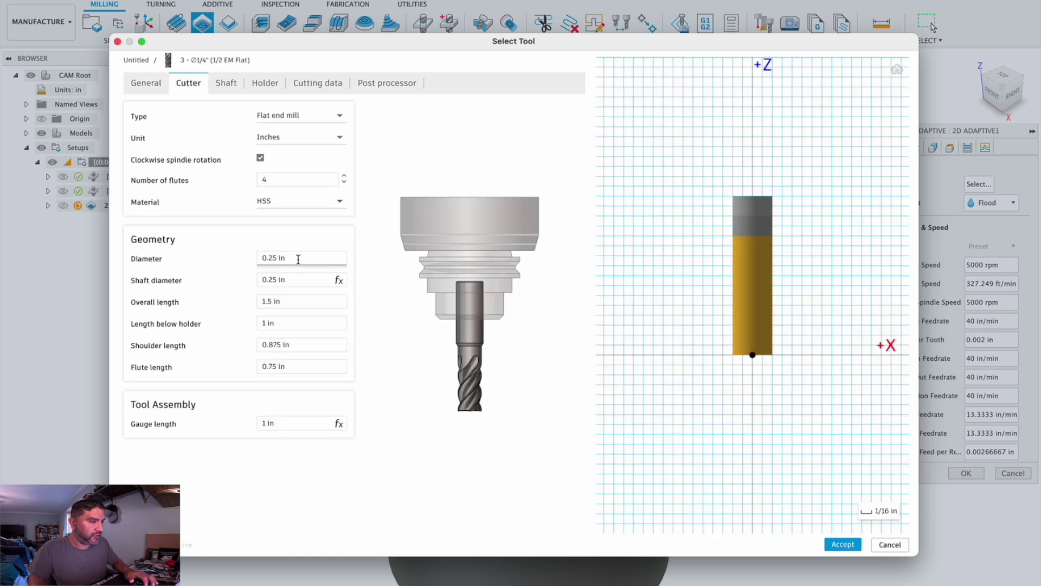
text(0.5)
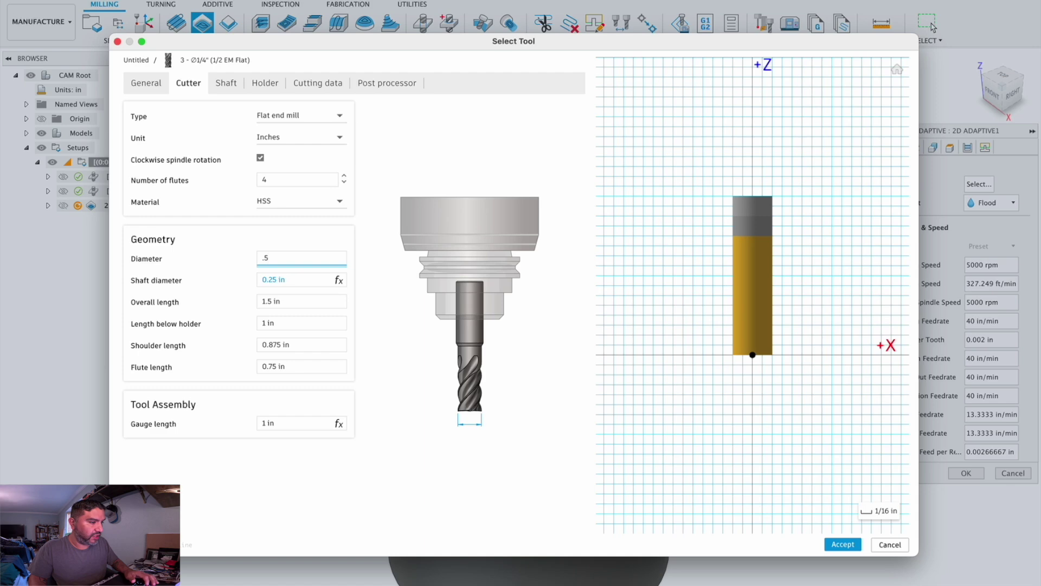
key(Tab)
key(Tab)
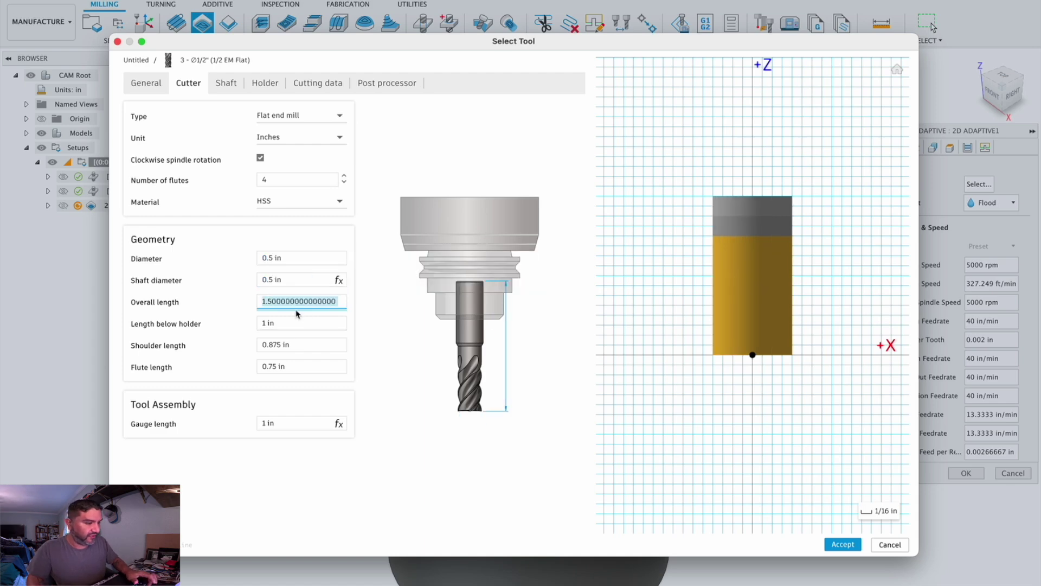
Step: Set the end mill's overall length to 3 in, length below holder to 1.5 in, and shoulder and flute lengths to 1.2 in
click(302, 323)
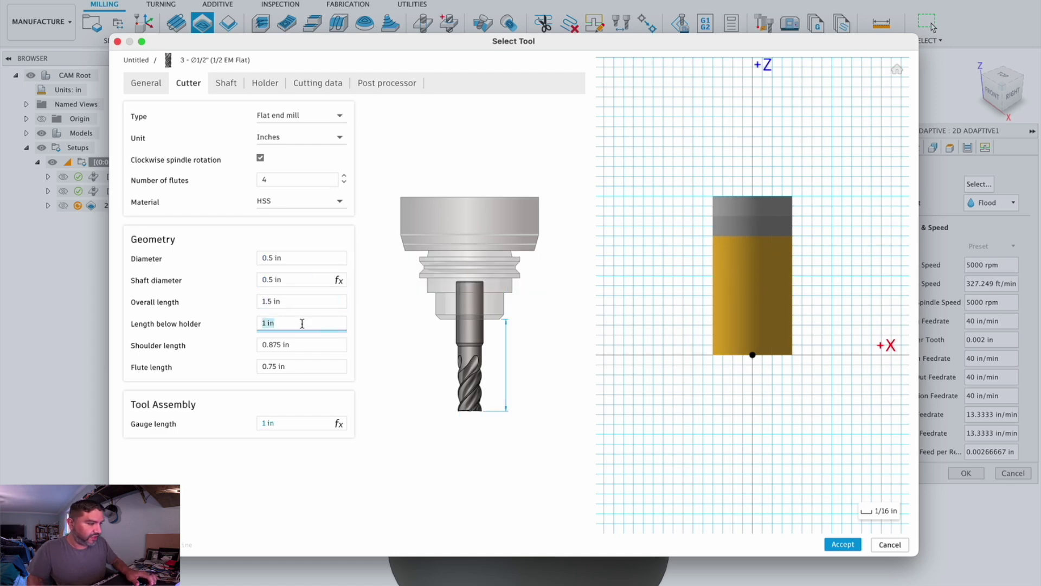
click(297, 301)
text(3)
click(303, 318)
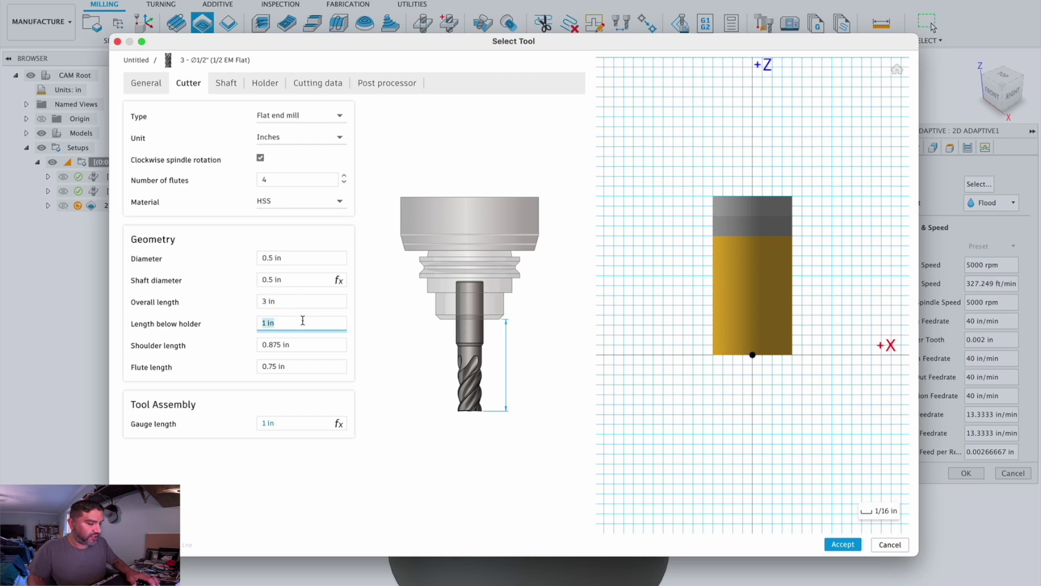
text(1.5)
click(305, 345)
text(1.2)
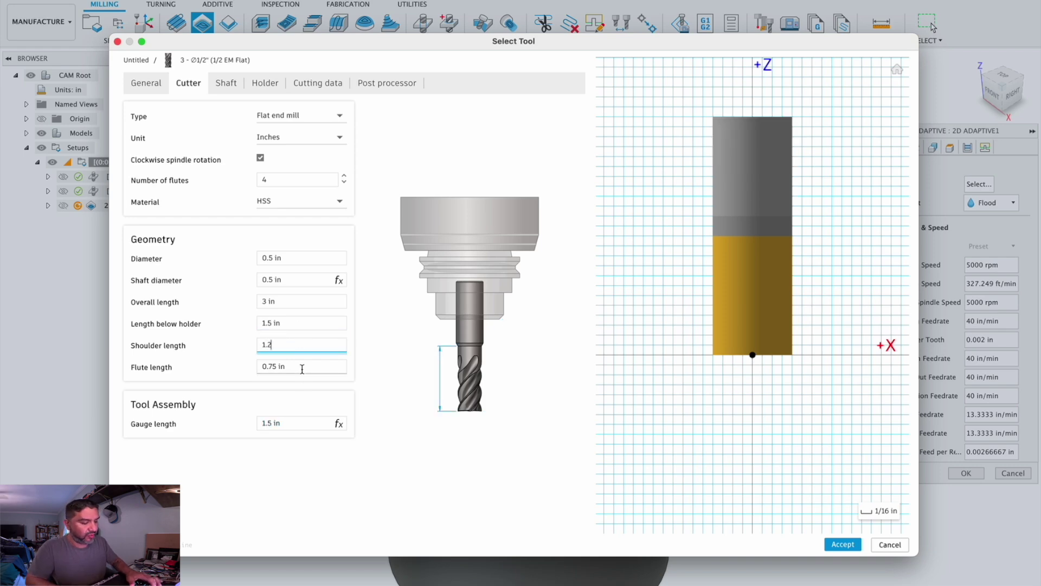
click(302, 368)
text(1.2)
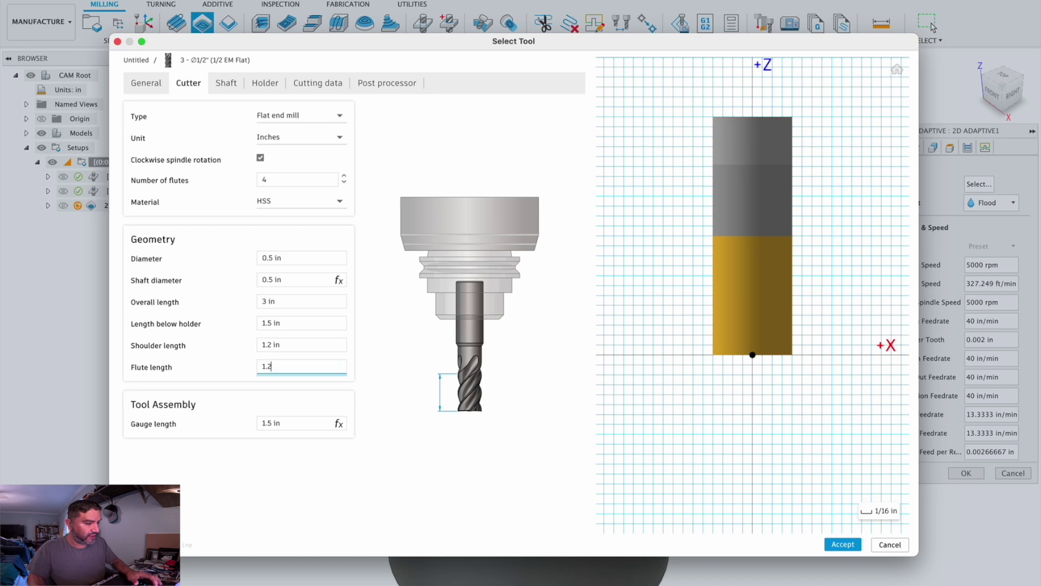
key(Return)
Step: Set the end mill's cutting data to a surface speed of 100 ft/min and a feed per tooth of 0.0015 in
click(320, 83)
click(509, 155)
text(10)
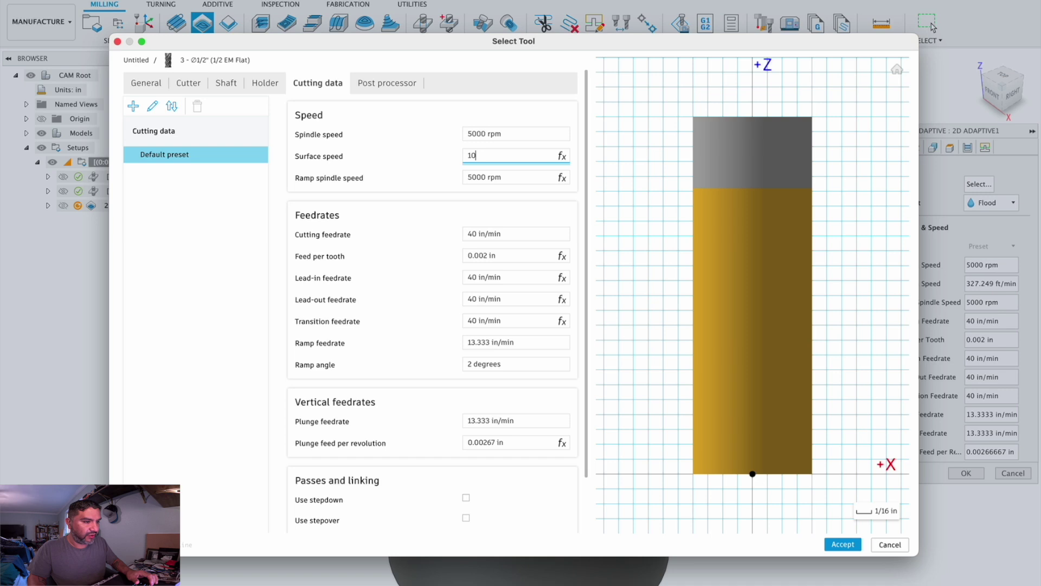
text(0)
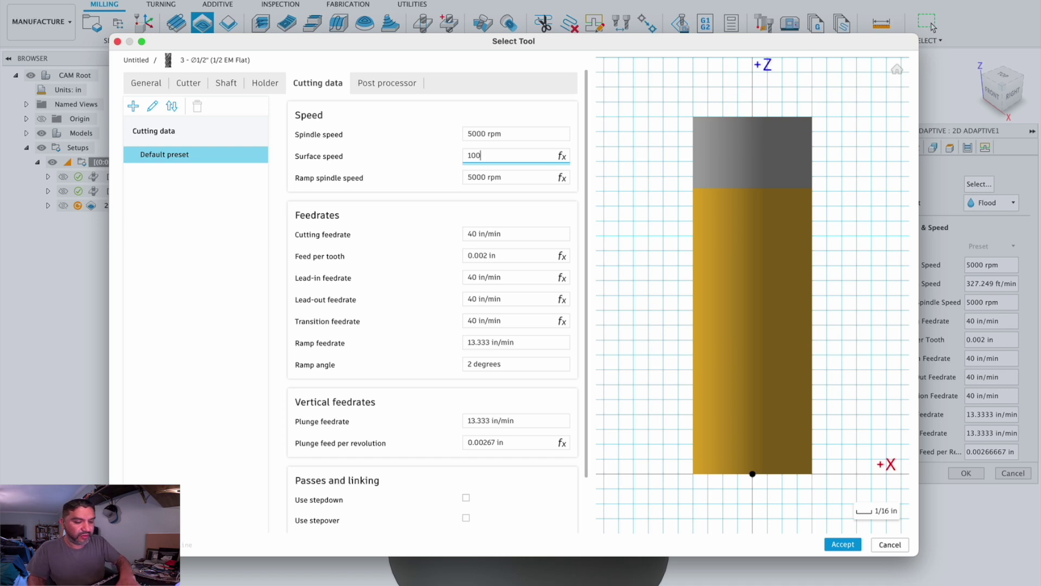
key(Tab)
click(507, 258)
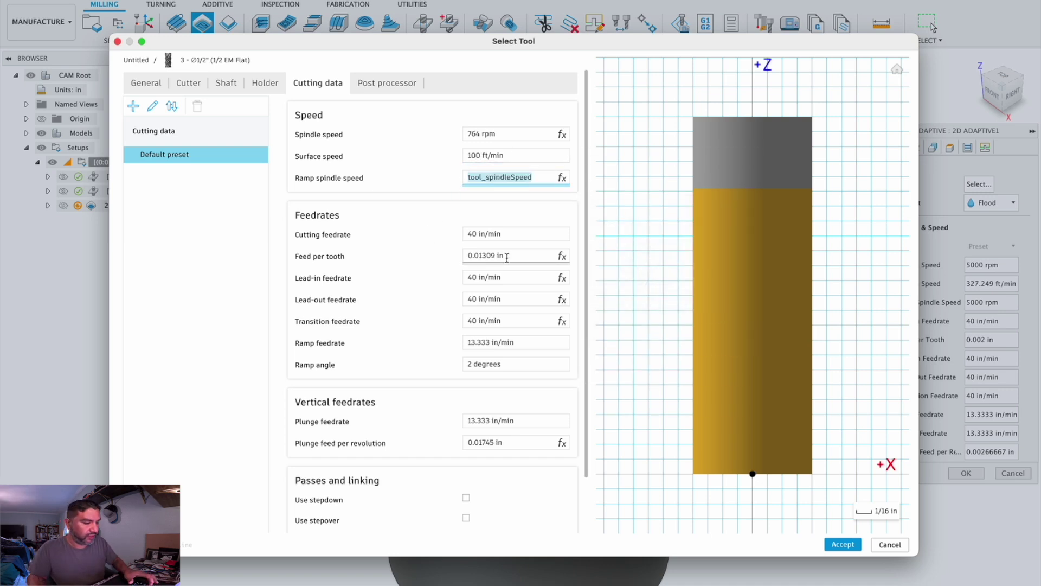
key(BackSpace)
text(.0015)
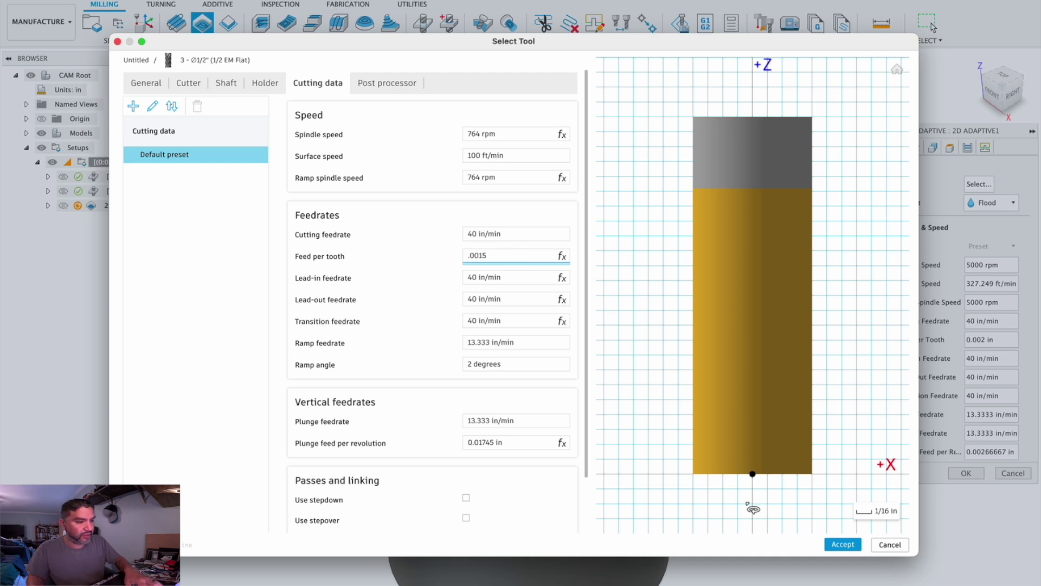
Step: Check the end mill's post processor settings, accept the new tool and assign it to the 2D adaptive operation
click(388, 85)
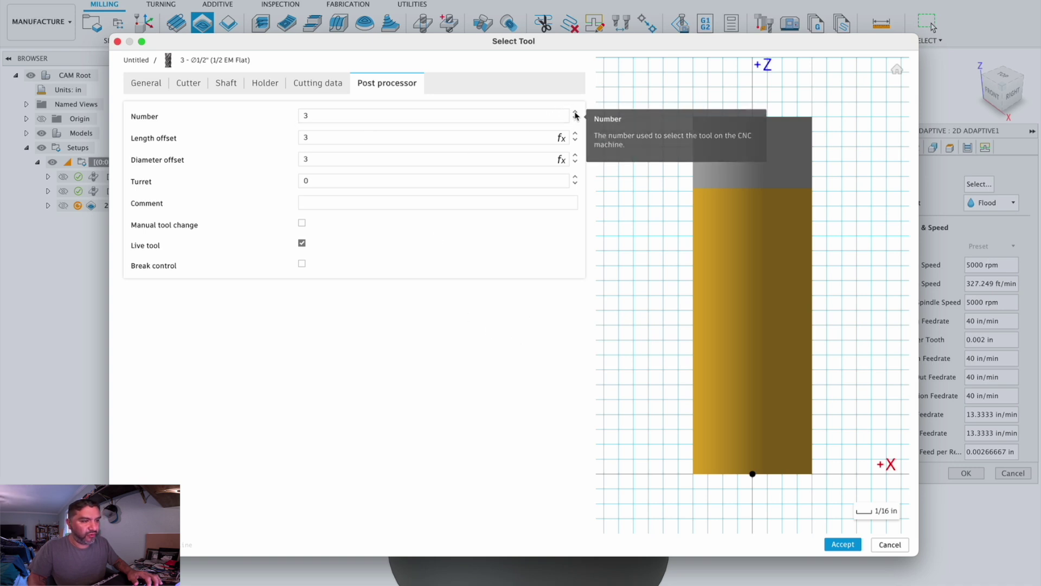
click(840, 545)
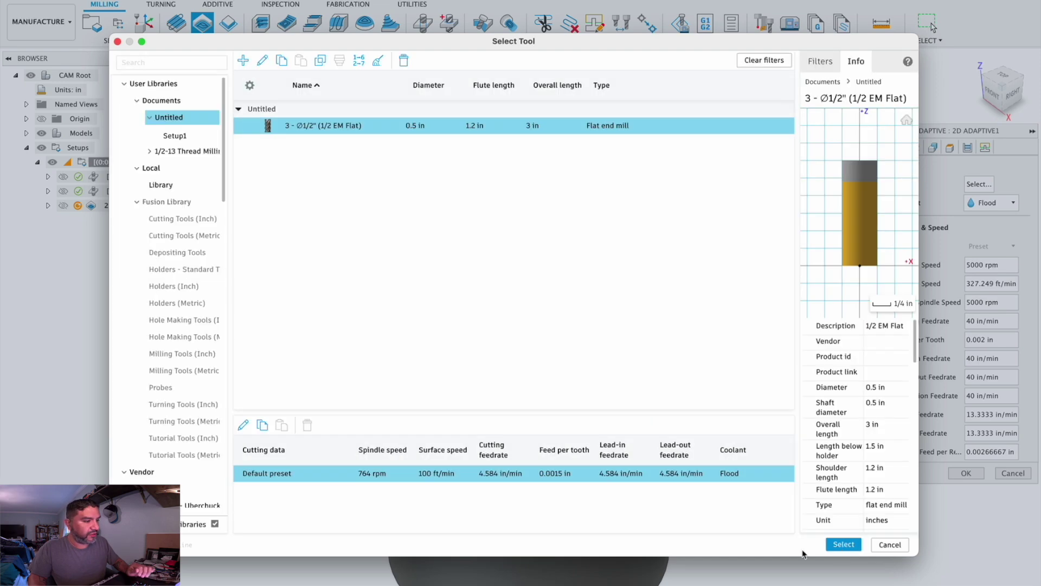
click(840, 544)
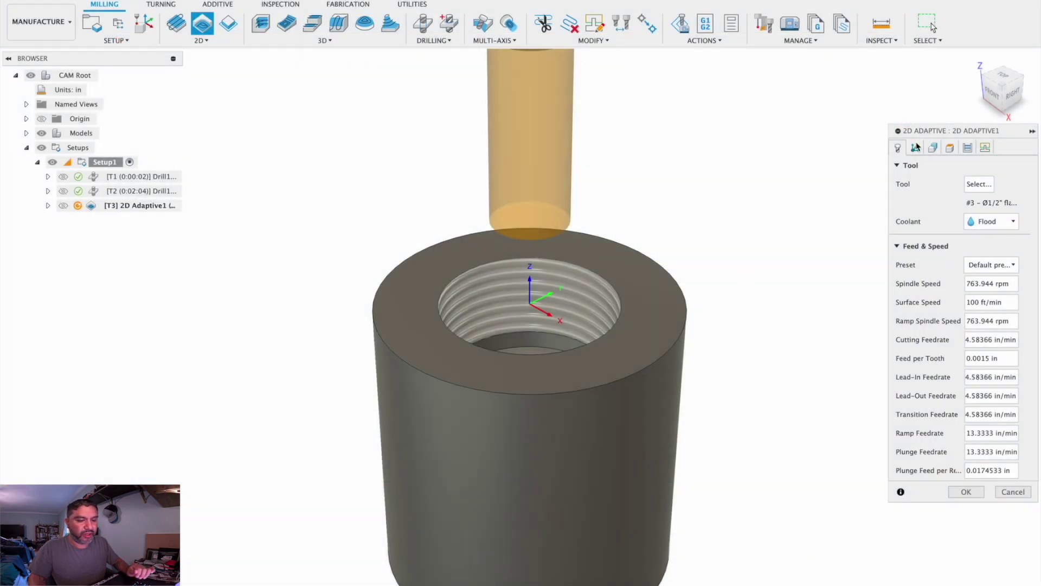
Step: Select the circular edge at the lower end of the threaded bore as the adaptive operation's pocket geometry
click(934, 147)
shift+middle_drag(799, 200, 603, 321)
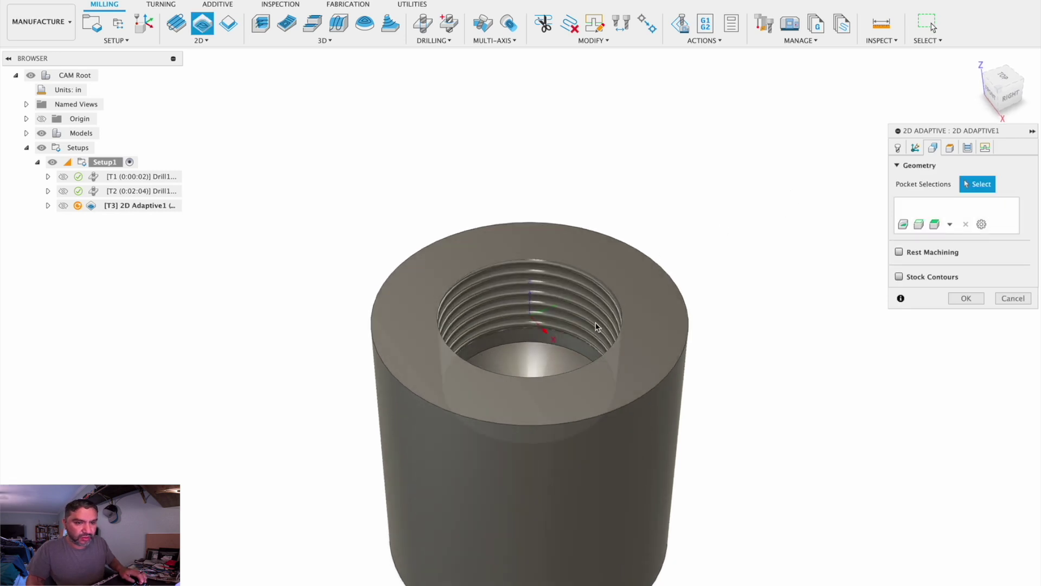
click(570, 354)
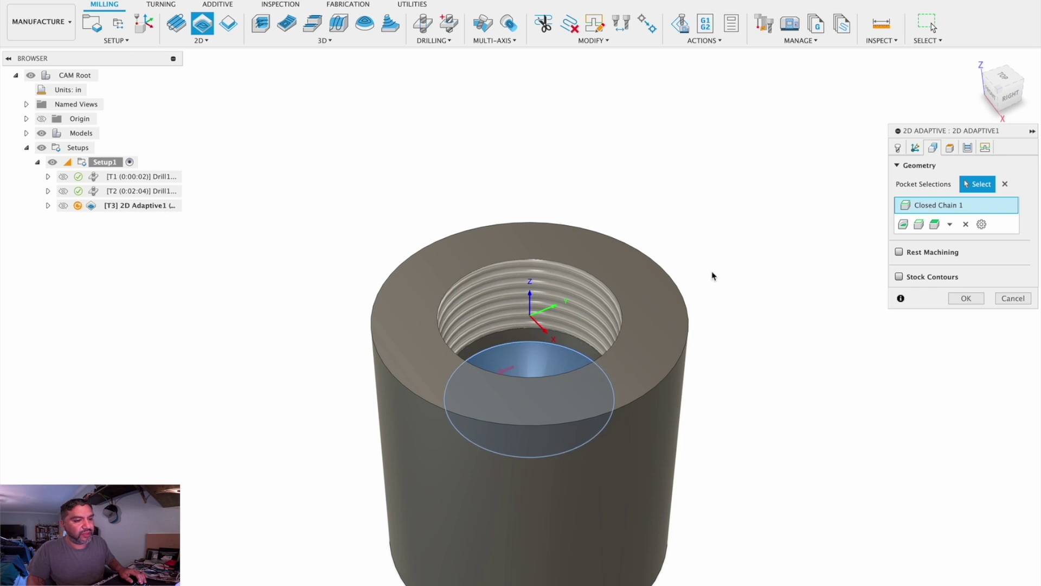
Step: Reference the 2D adaptive operation's clearance and retract heights to the model top, each with a 1 in offset
click(950, 147)
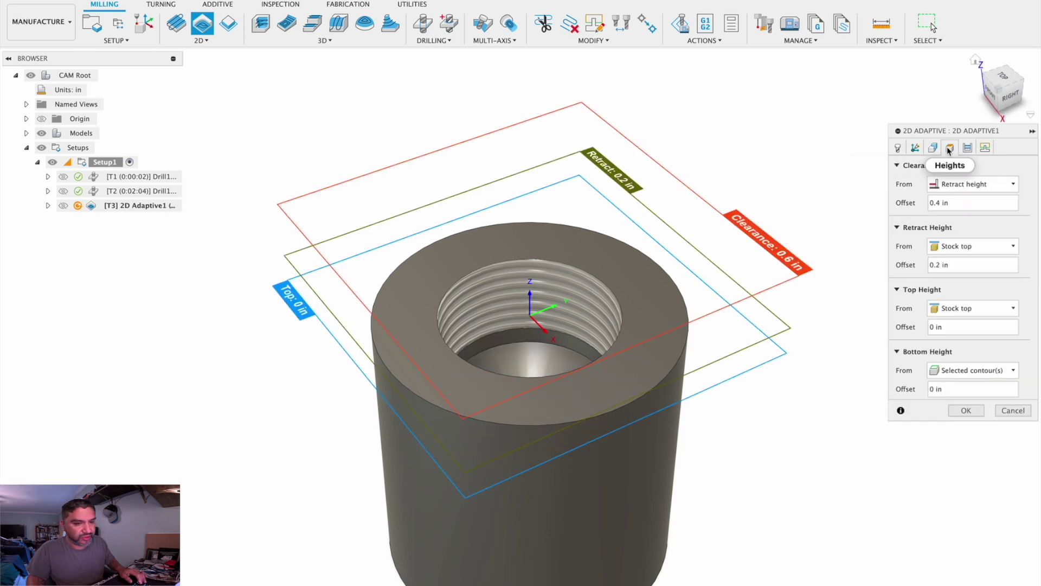
click(963, 185)
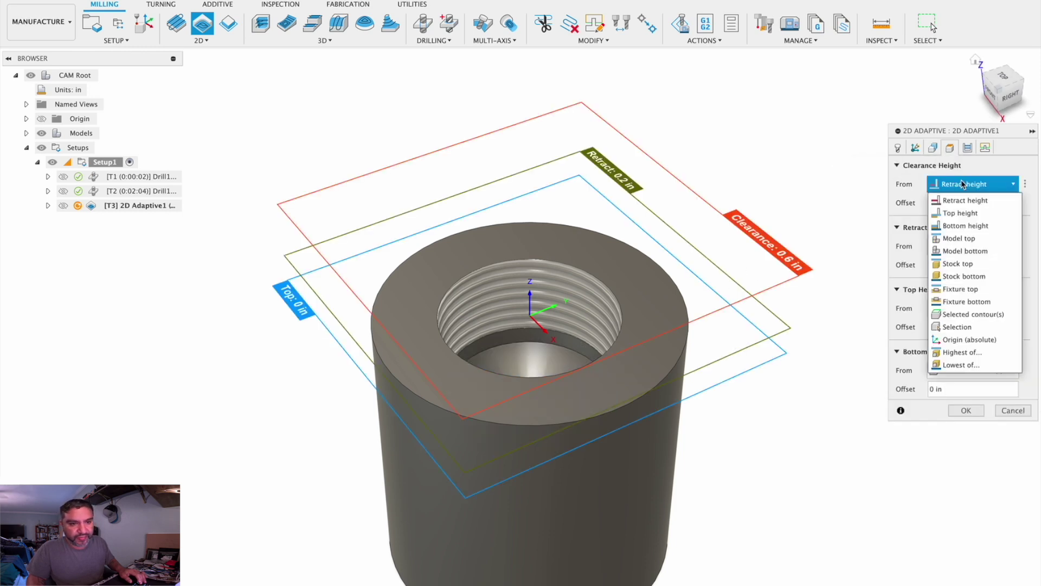
click(959, 239)
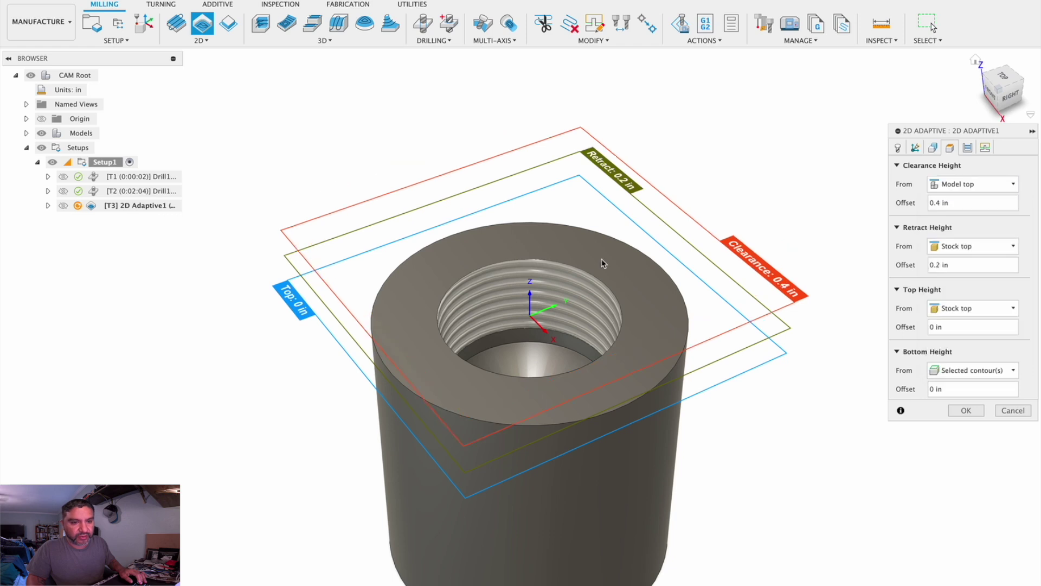
click(946, 202)
click(959, 246)
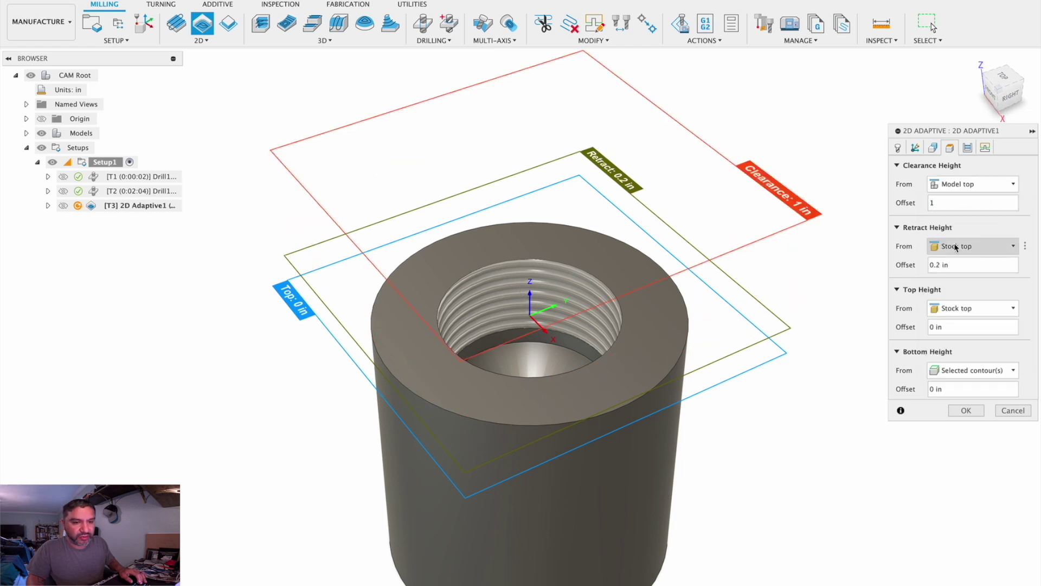
click(960, 300)
click(953, 265)
text(1)
Step: Reference the 2D adaptive operation's top height to the model top and keep its bottom height at the selected contours
click(954, 308)
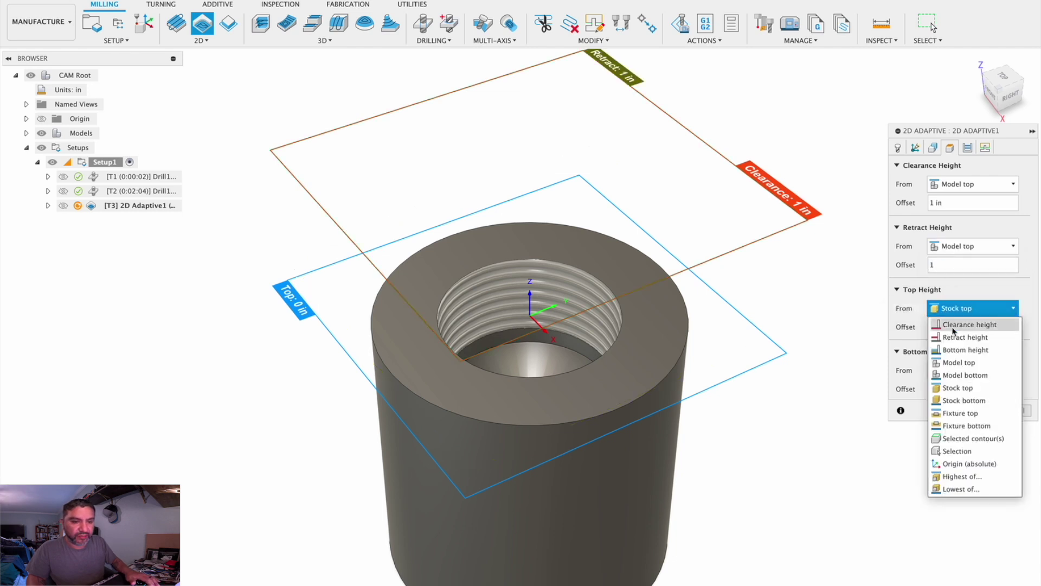
click(953, 361)
click(954, 370)
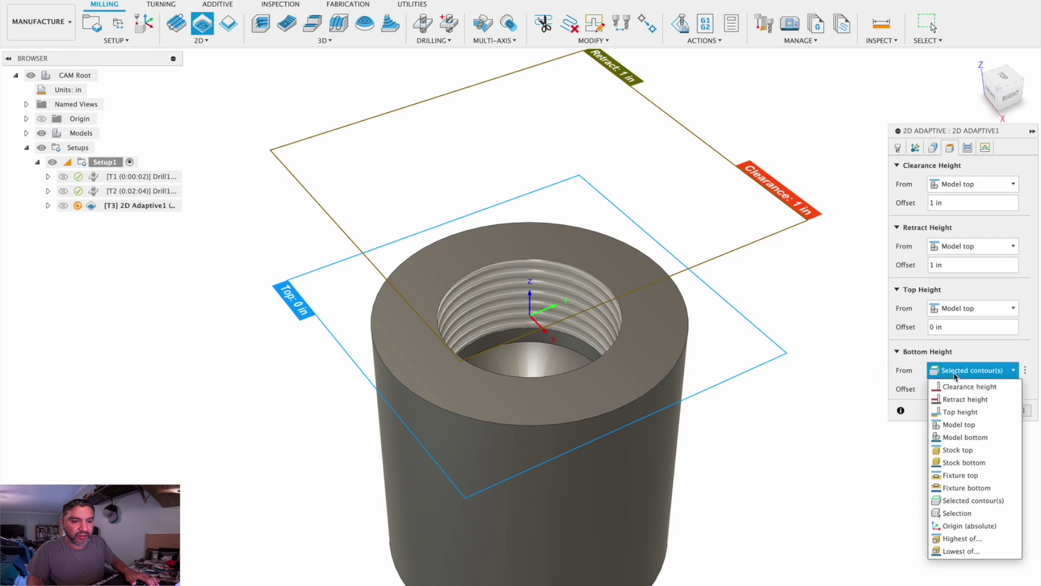
click(954, 370)
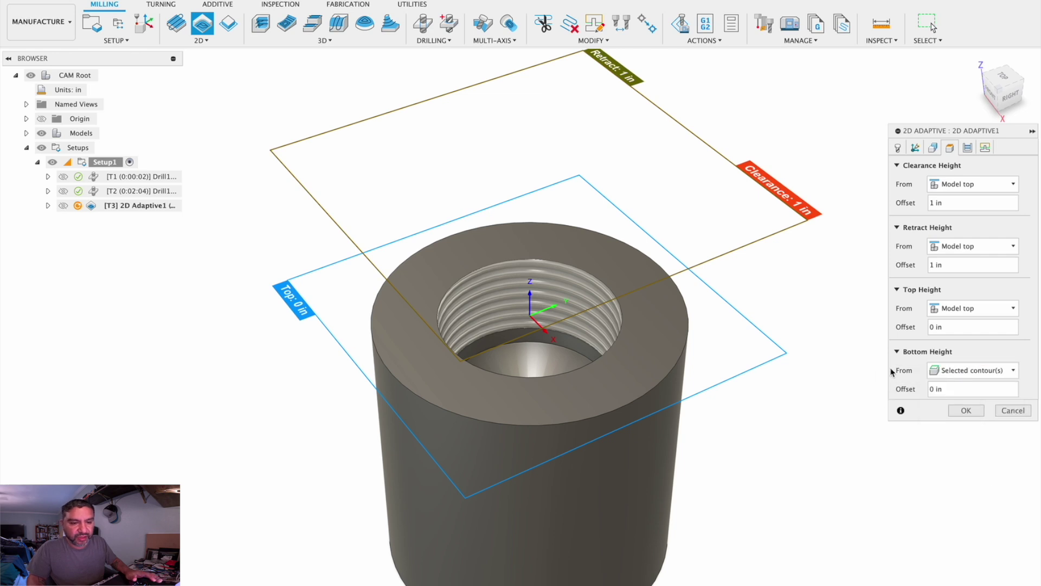
Step: Set the 2D adaptive operation's optimal load to 0.05 in and turn off its stock to leave
click(968, 148)
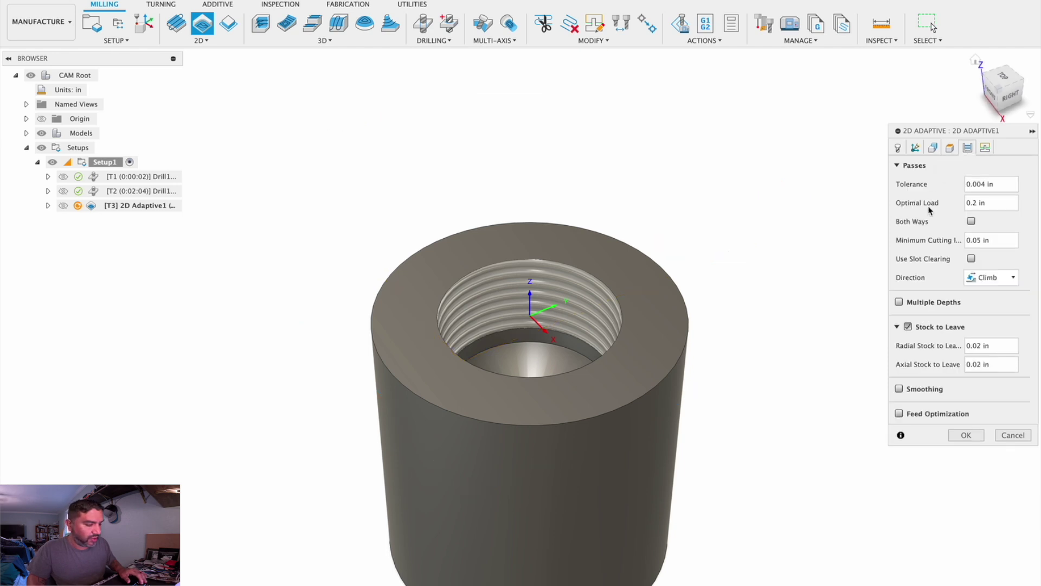
click(999, 202)
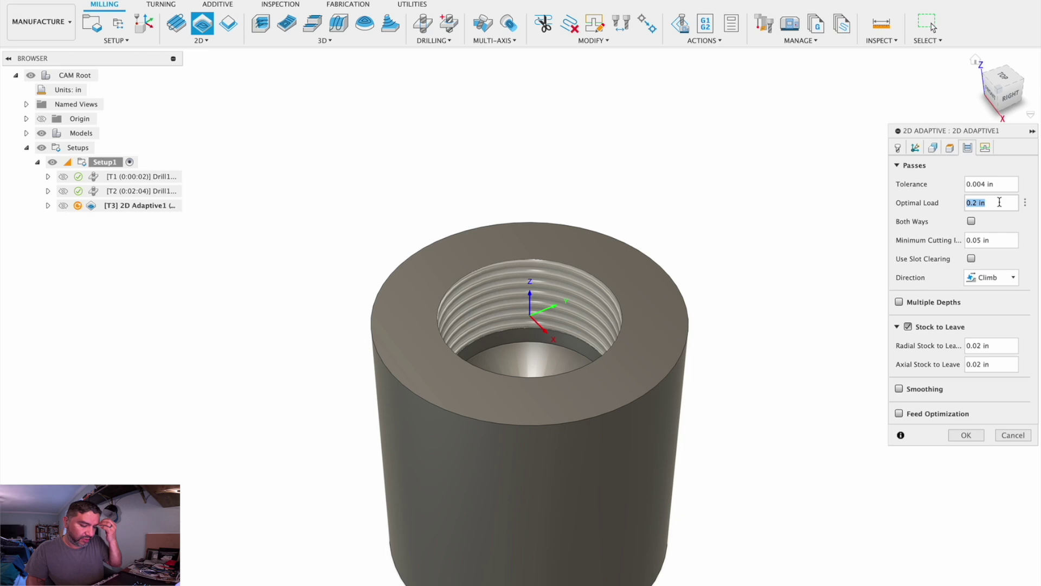
text(.05)
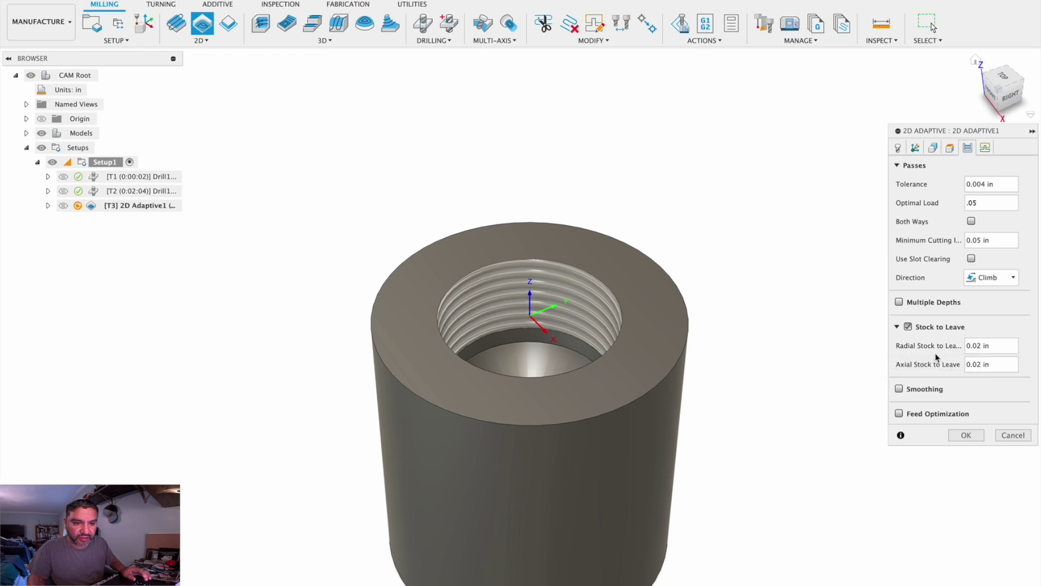
click(909, 327)
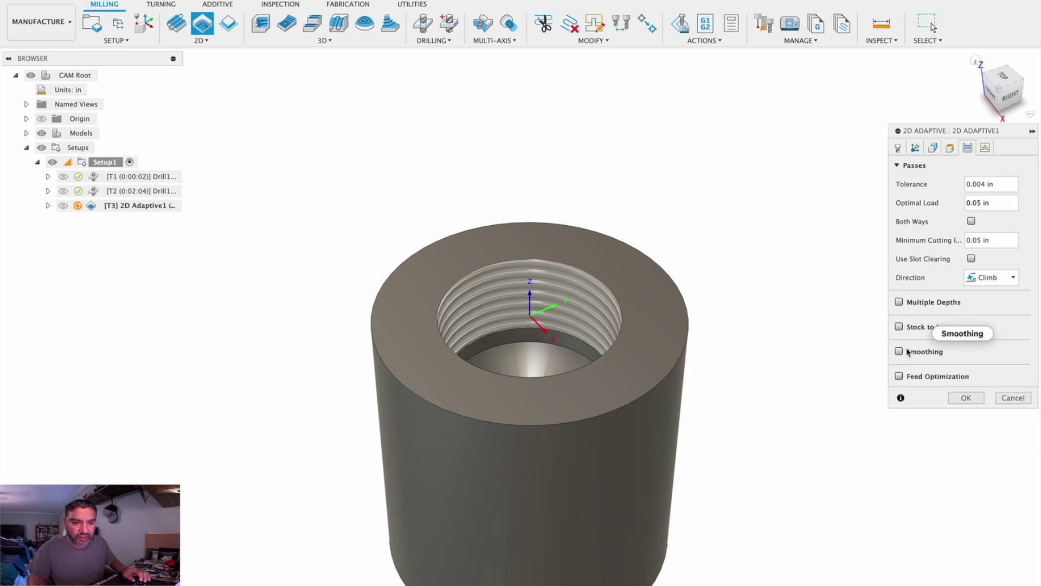
Step: Set the adaptive operation's vertical lead in/out radius to 0, recheck its geometry and heights, and generate the toolpath
click(984, 148)
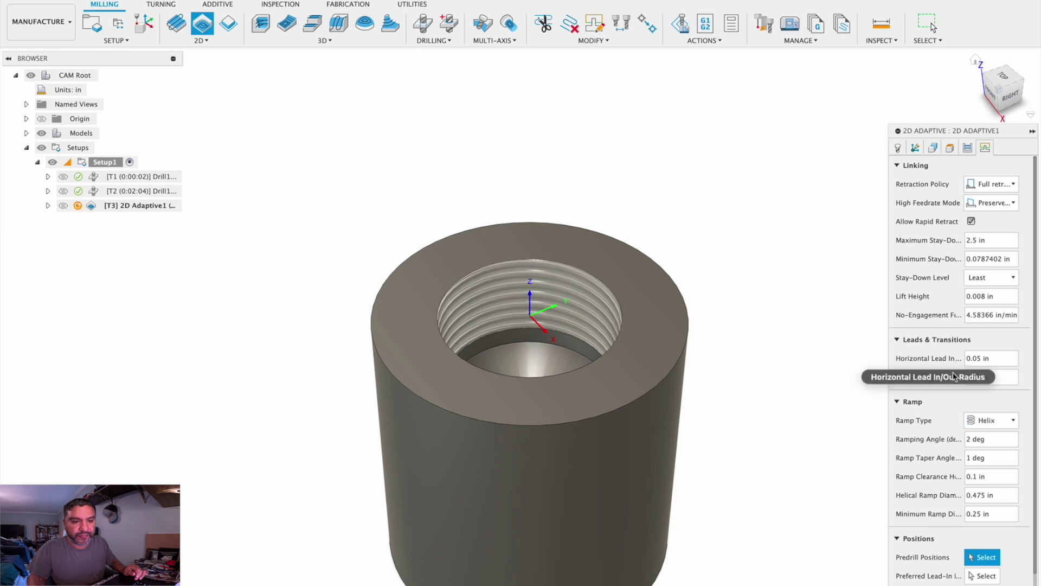
mouse_move(996, 378)
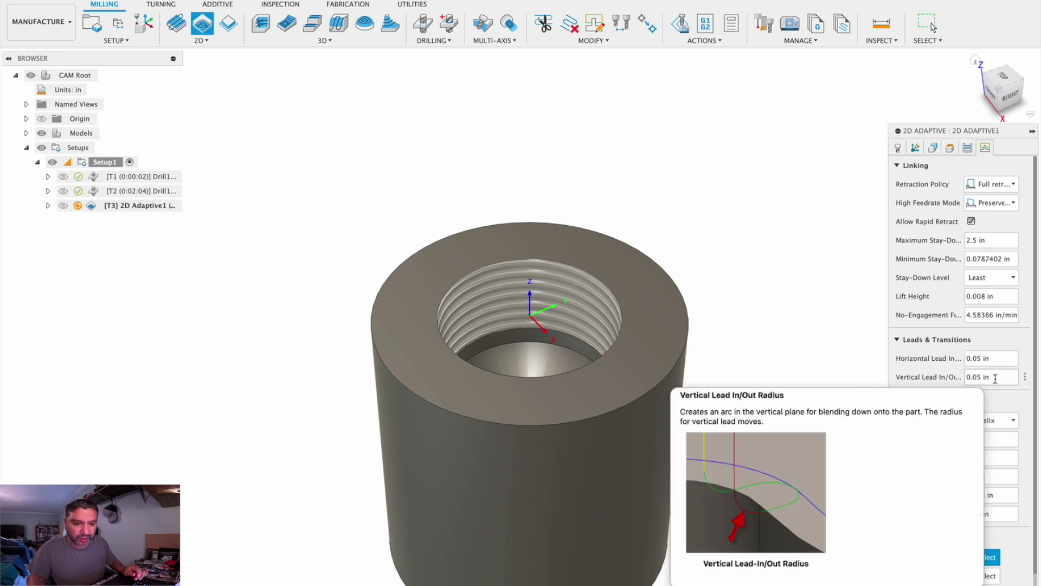
double_click(996, 378)
text(0)
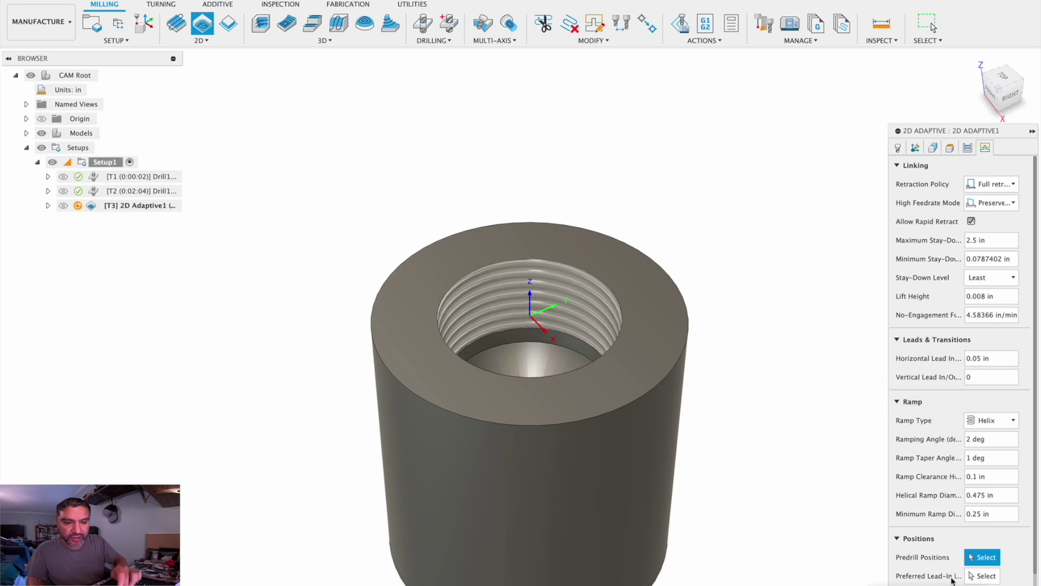
click(931, 148)
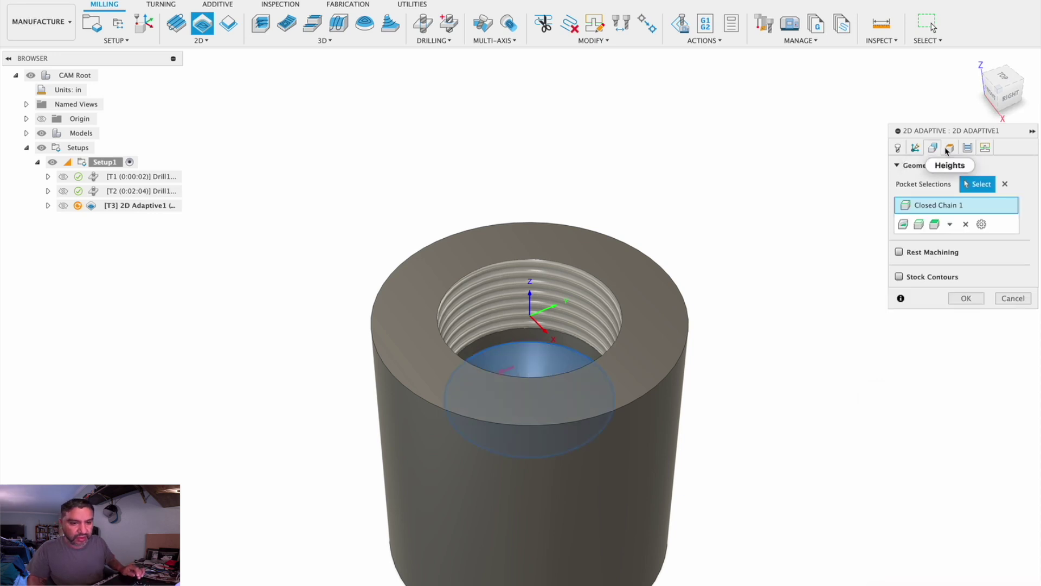
click(950, 148)
click(965, 411)
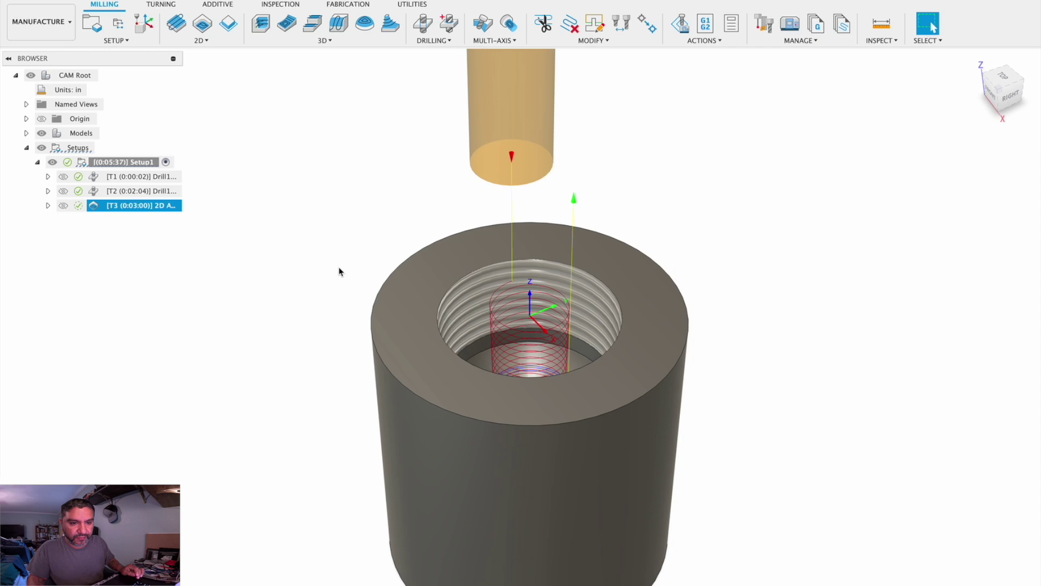
Step: Inspect the adaptive toolpath in the bore and simulate all of Setup1's operations on the stock
shift+middle_drag(326, 255, 347, 257)
scroll(534, 378, up, 5)
scroll(535, 368, down, 8)
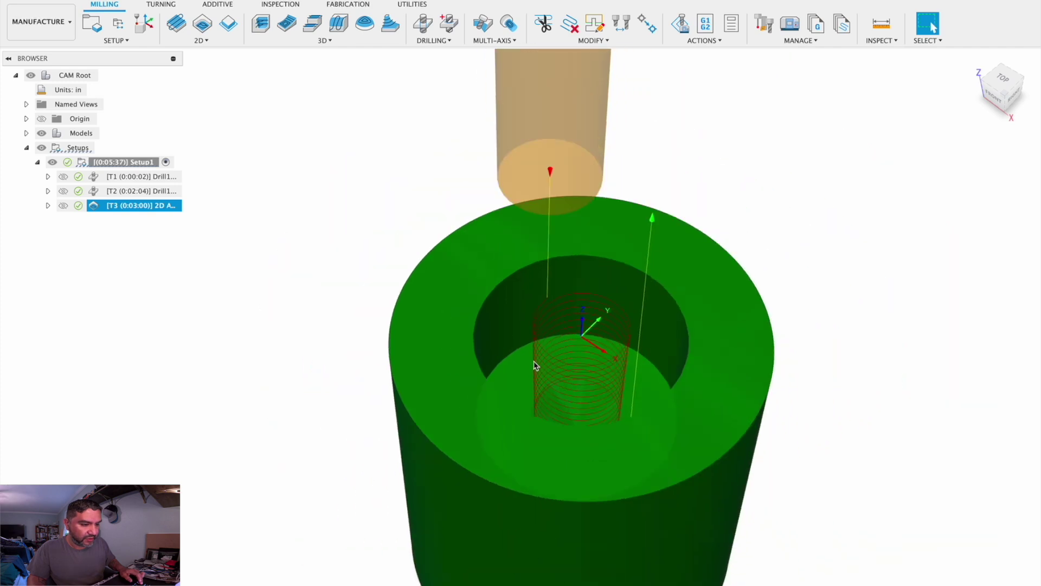
click(328, 263)
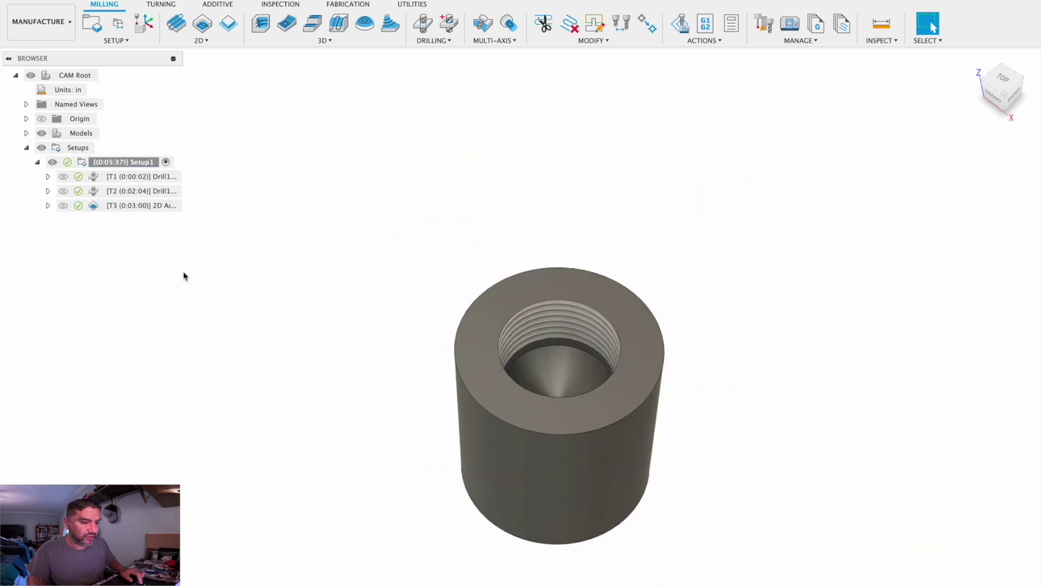
click(138, 163)
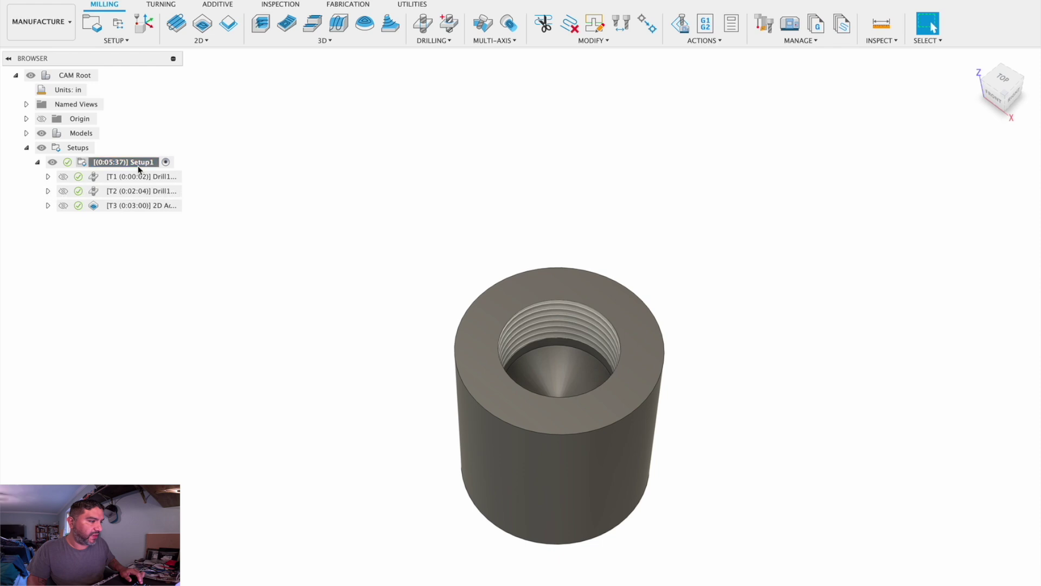
click(681, 24)
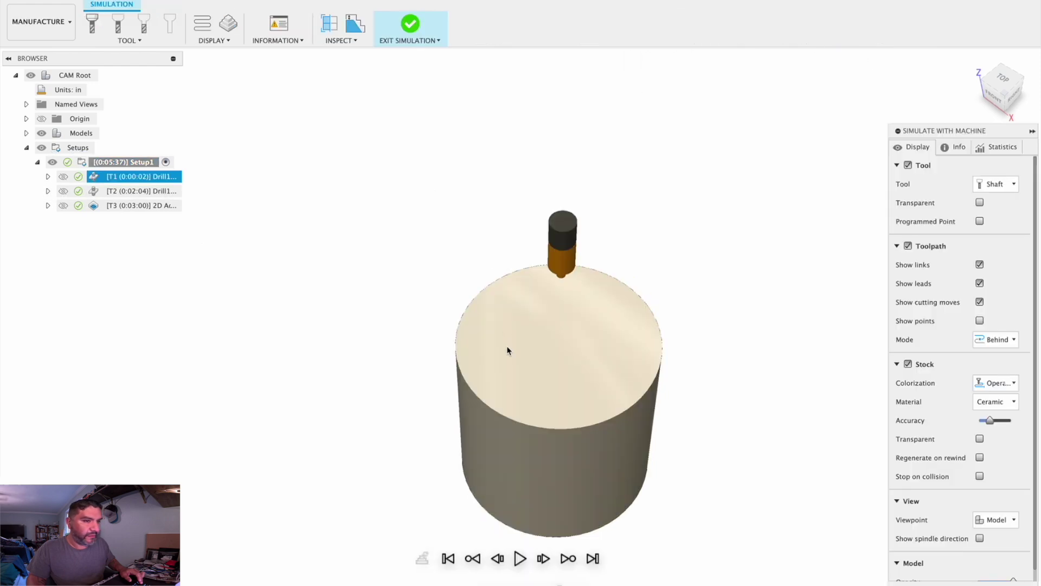
click(521, 559)
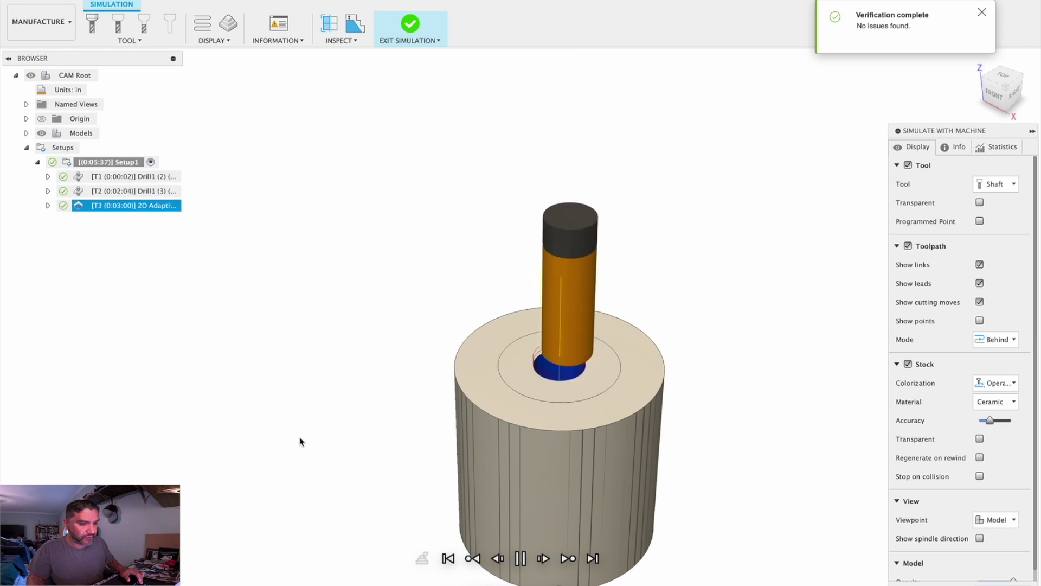
shift+middle_drag(305, 436, 360, 434)
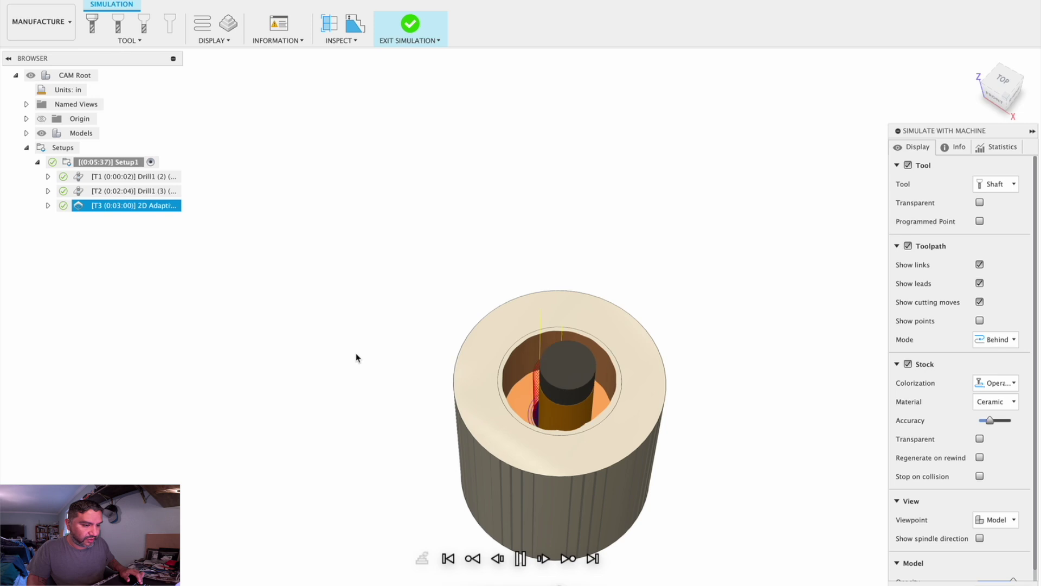
shift+middle_drag(396, 480, 823, 581)
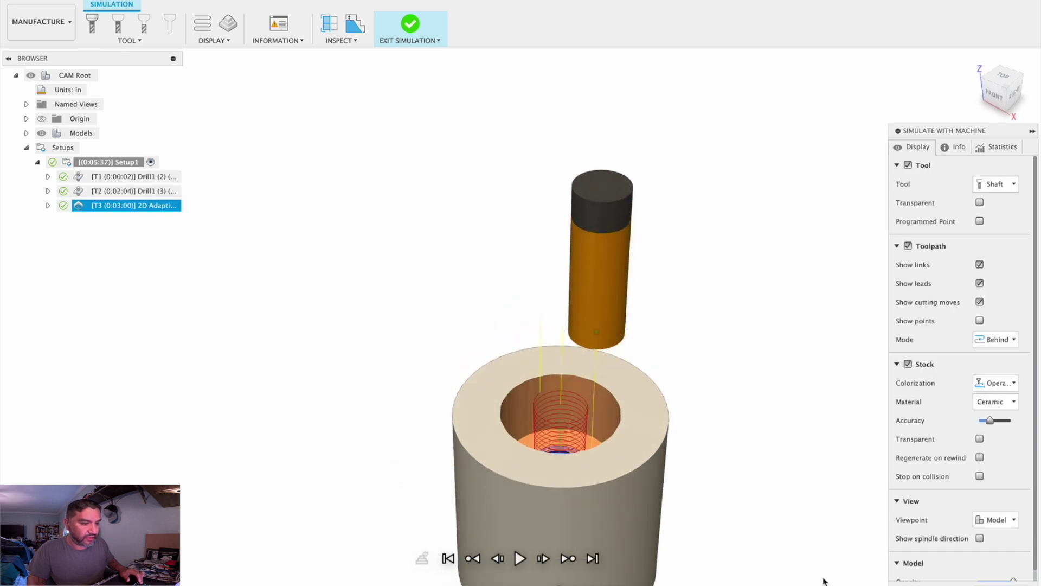
key(Escape)
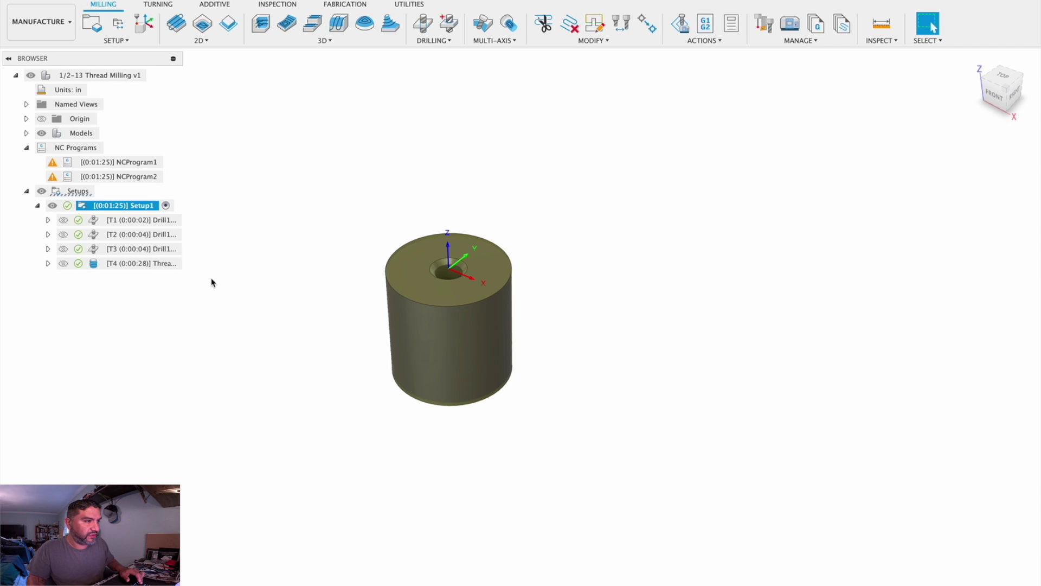
Step: In the 1/2-13 Thread Milling document, store the T3 chamfer drilling operation as a local template named "1.00 90 Degree Chamfer"
click(153, 249)
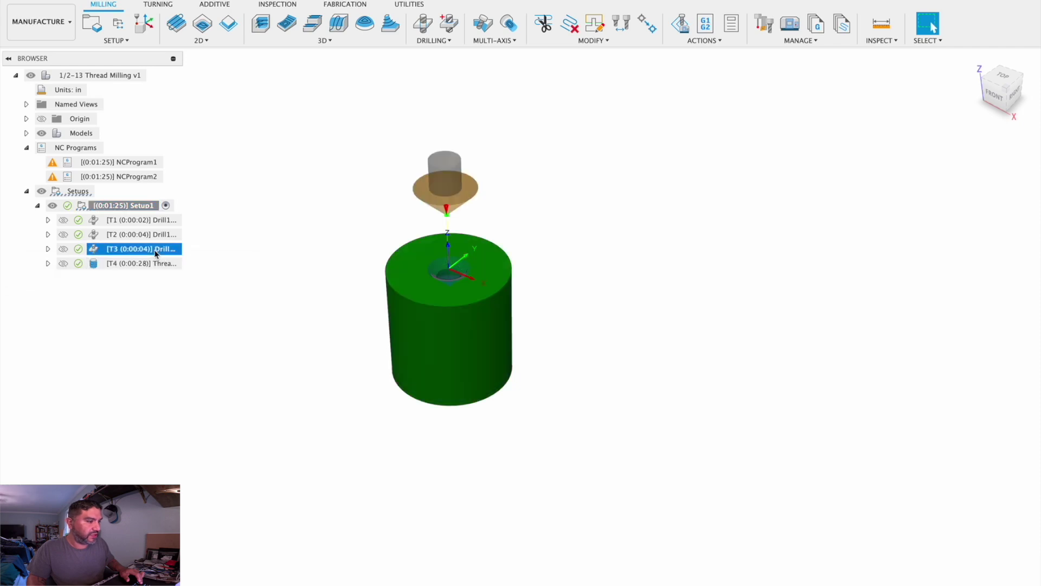
right_click(155, 249)
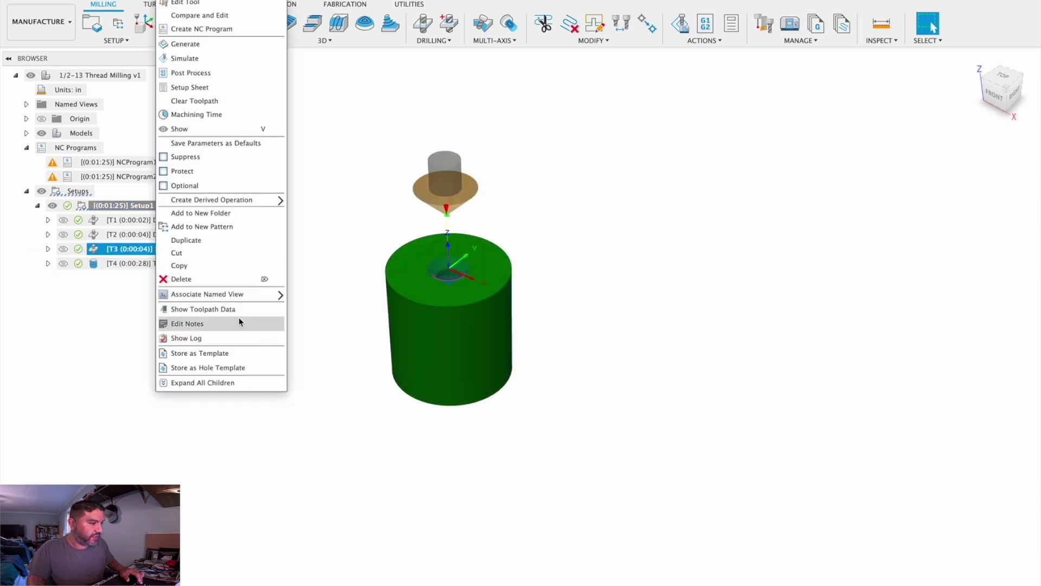
click(237, 353)
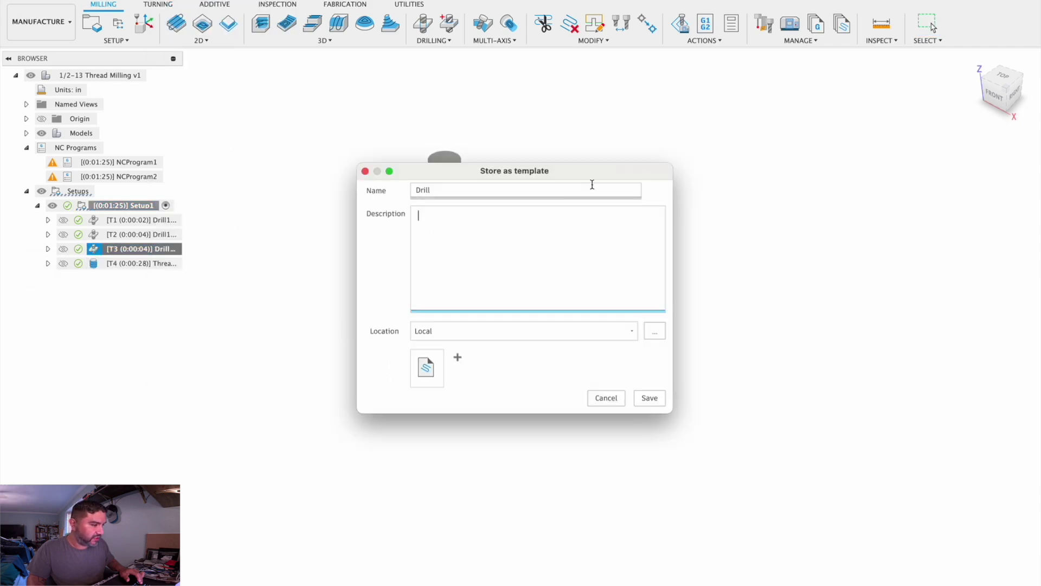
double_click(493, 198)
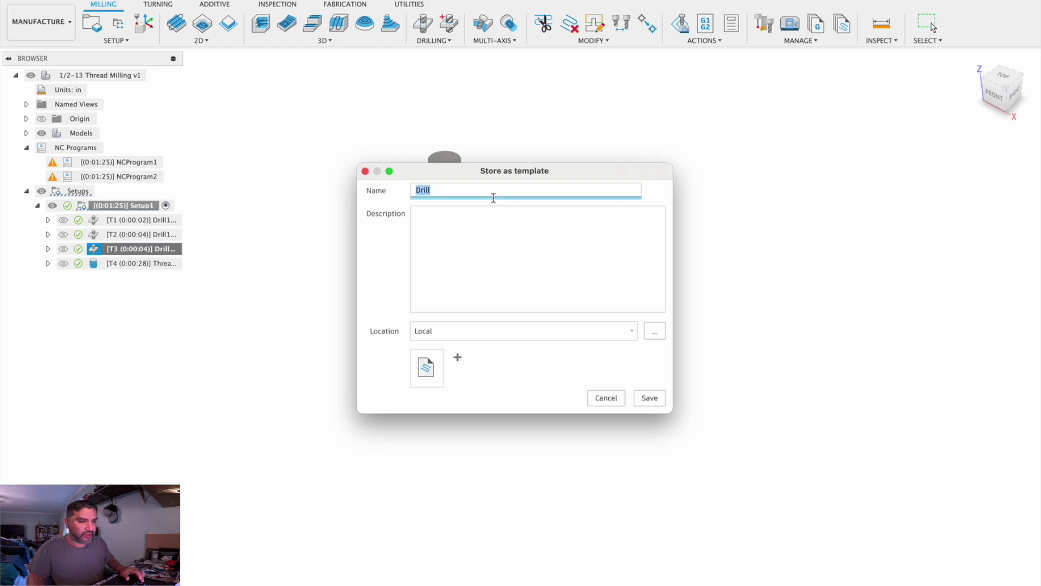
text(1.0 90 Degree Cah)
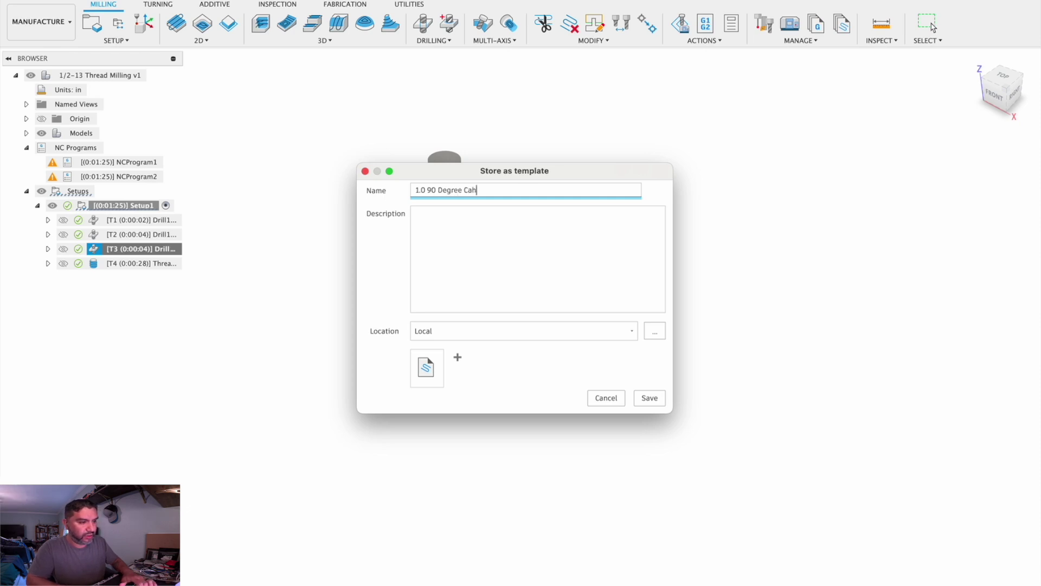
text(amfer)
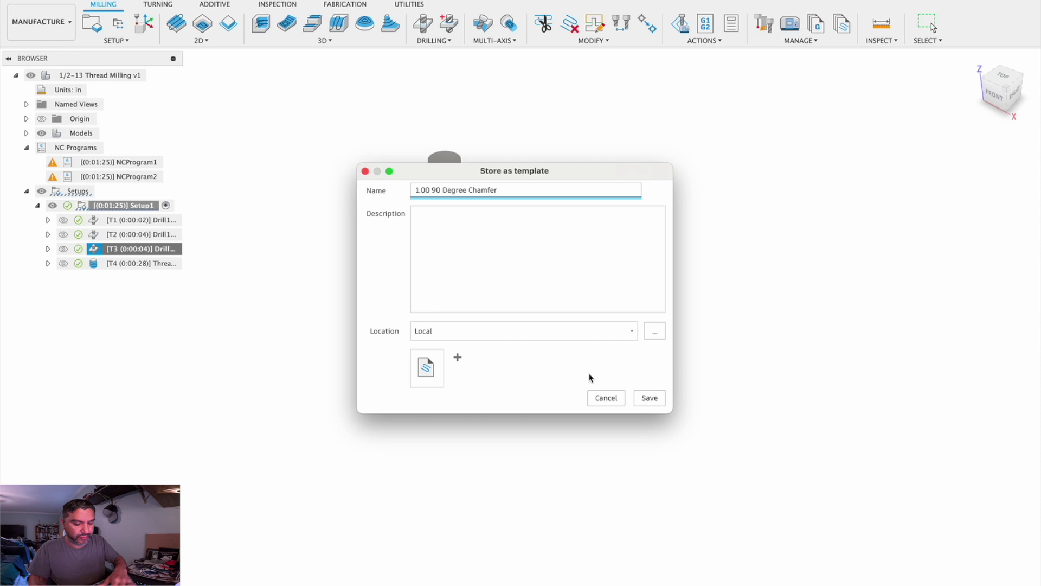
click(649, 398)
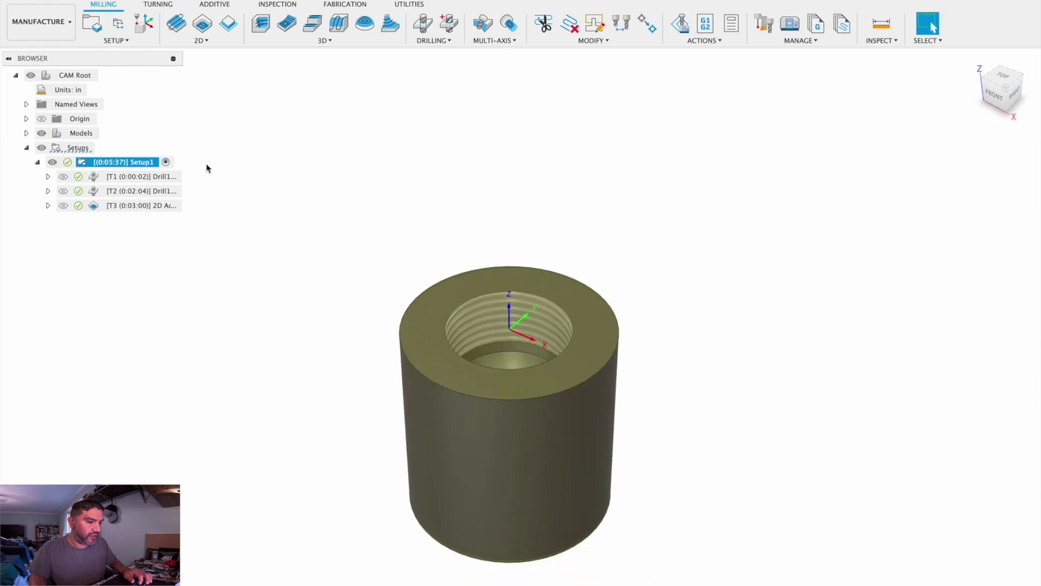
Step: In the threaded cylinder document, add a drilling operation to Setup1 from the "1.00 90 Degree Chamfer" template
right_click(143, 165)
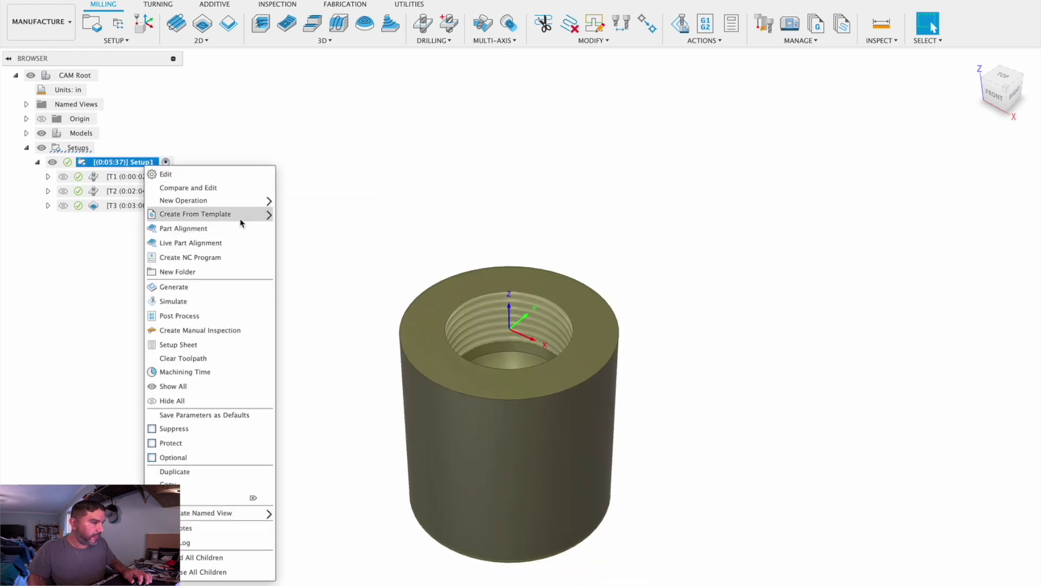
mouse_move(242, 215)
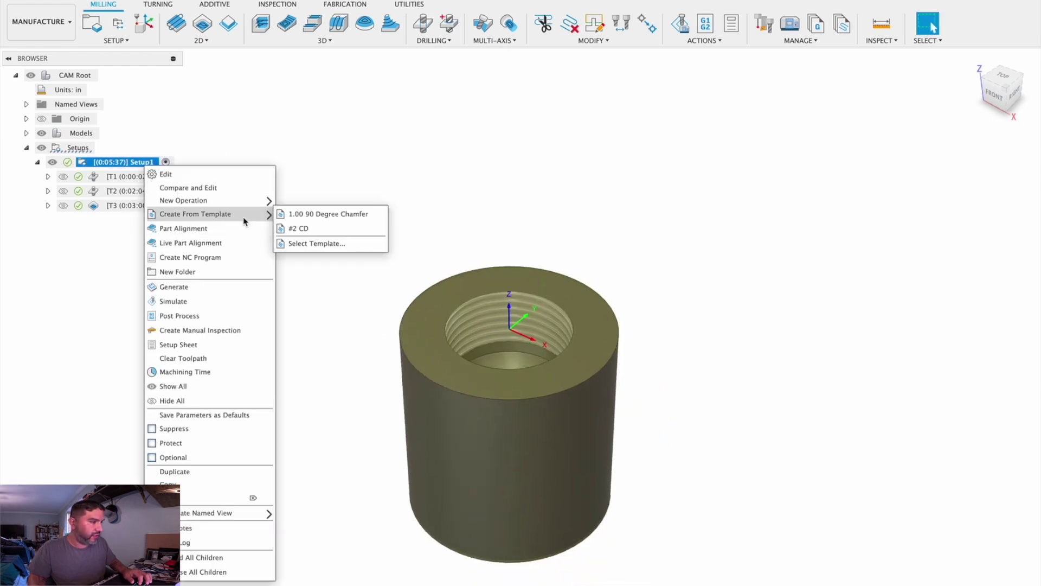
click(309, 215)
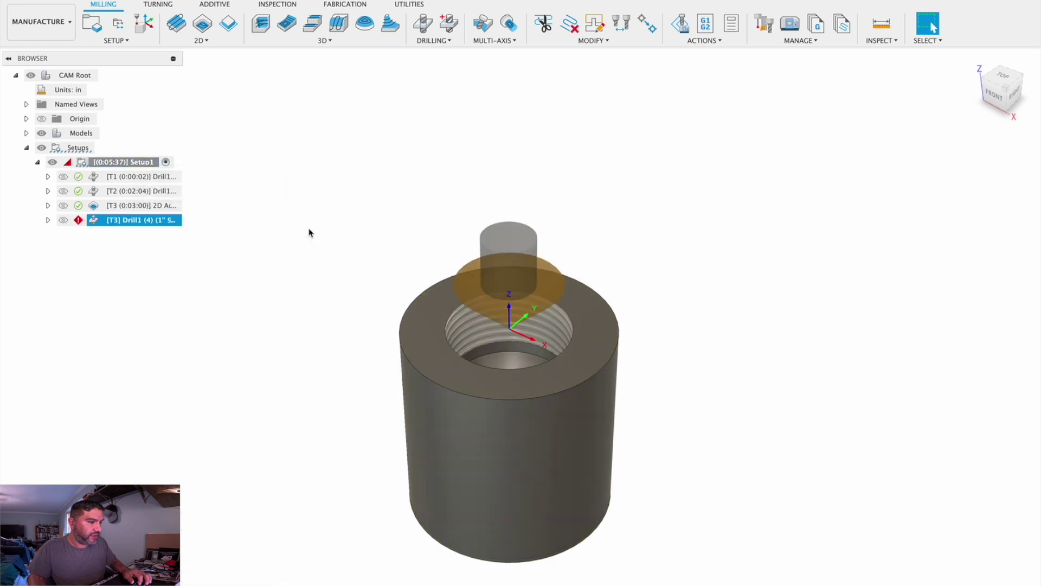
Step: Edit the Drill1 (4) operation's 1" 90 degree chamfer countersink and set its tool number to 14
right_click(142, 220)
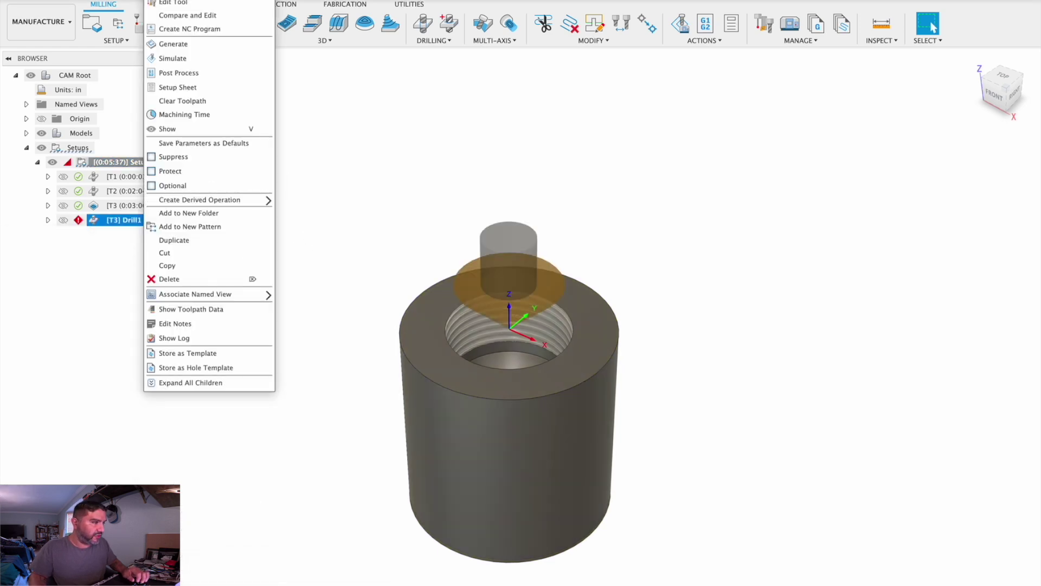
click(174, 0)
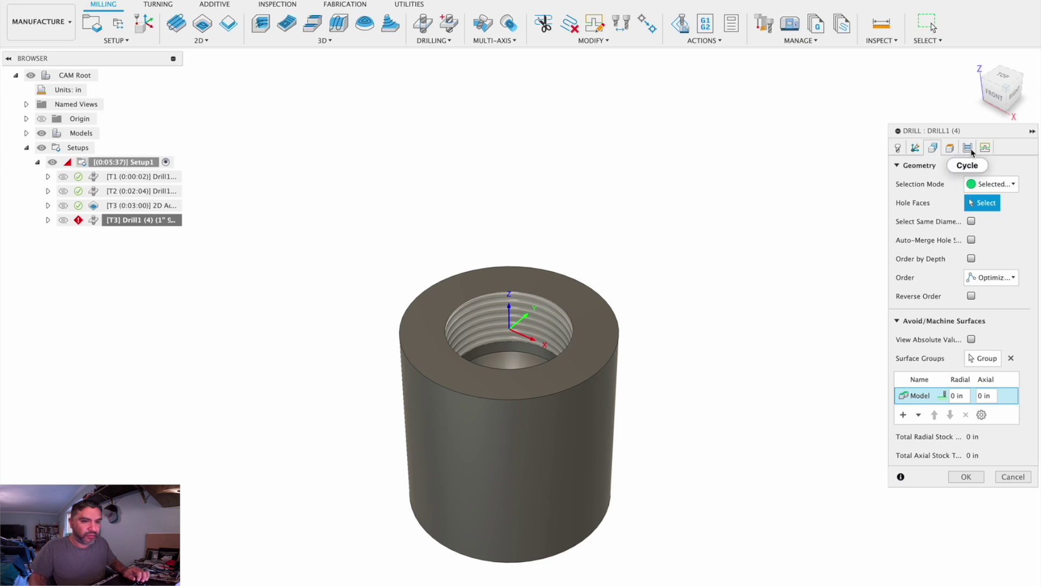
click(899, 149)
click(978, 184)
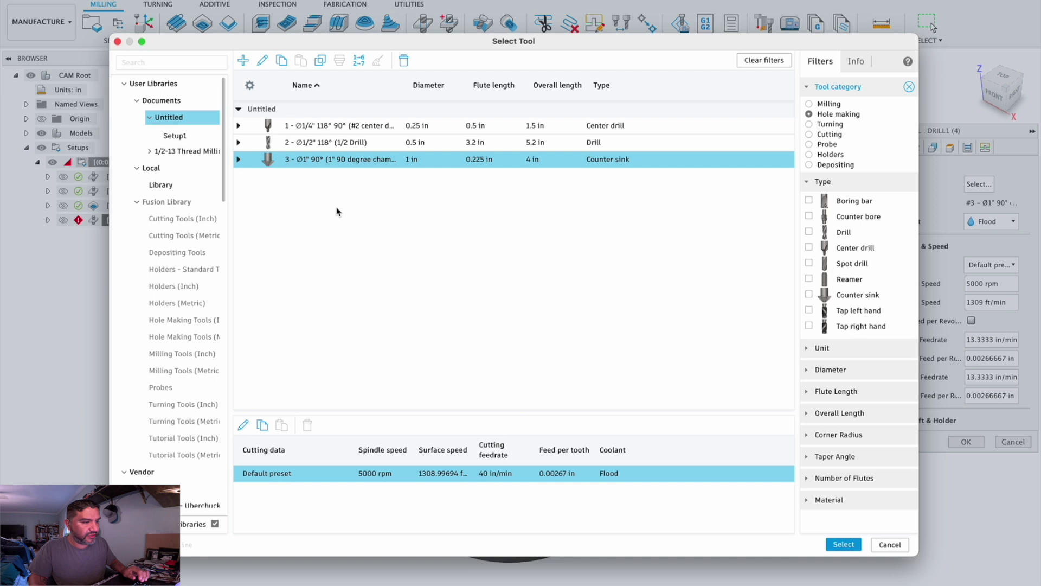
right_click(317, 160)
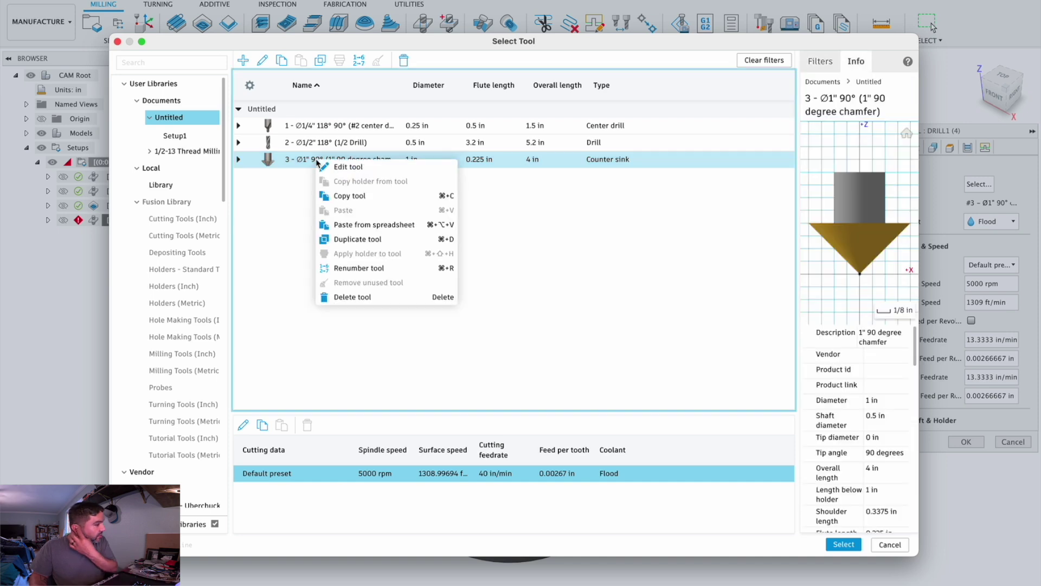
click(349, 167)
click(384, 84)
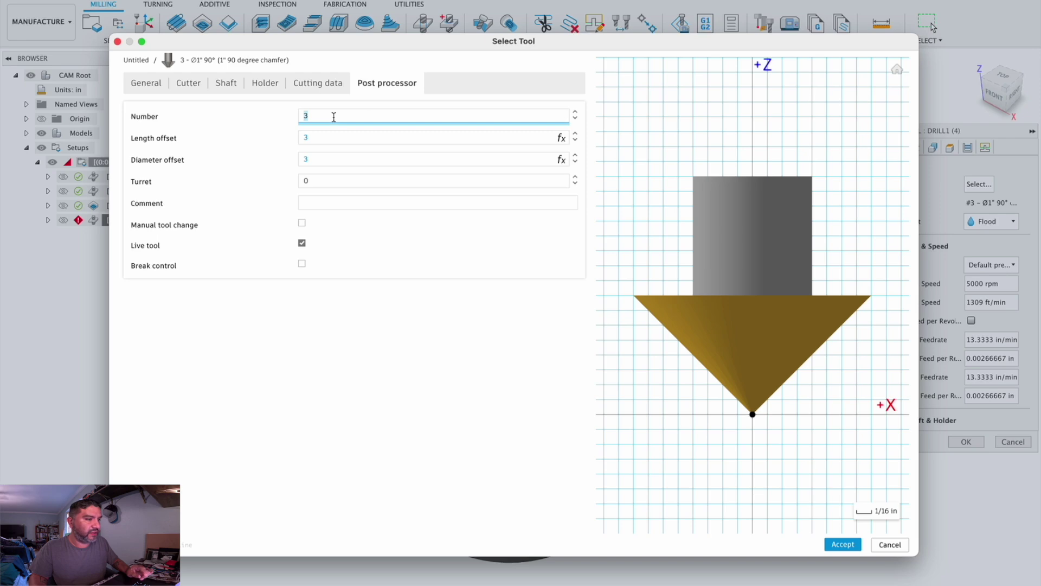
click(855, 546)
click(853, 546)
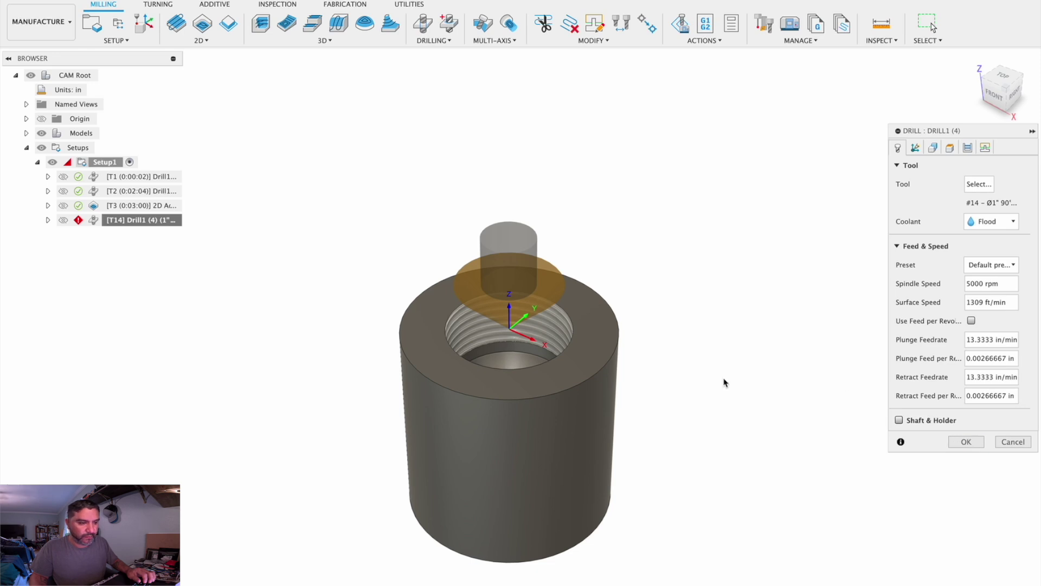
click(1003, 77)
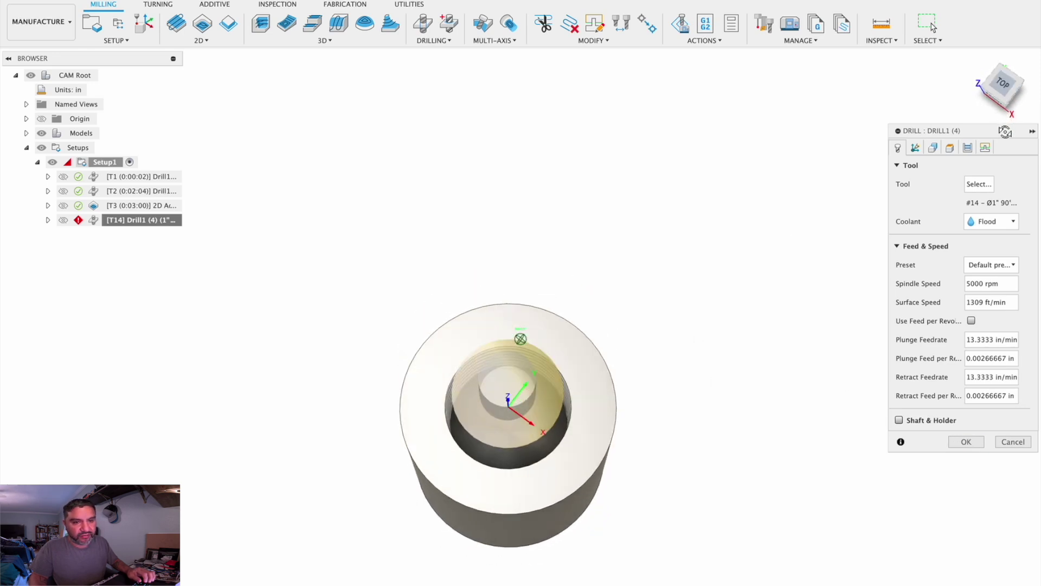
click(975, 60)
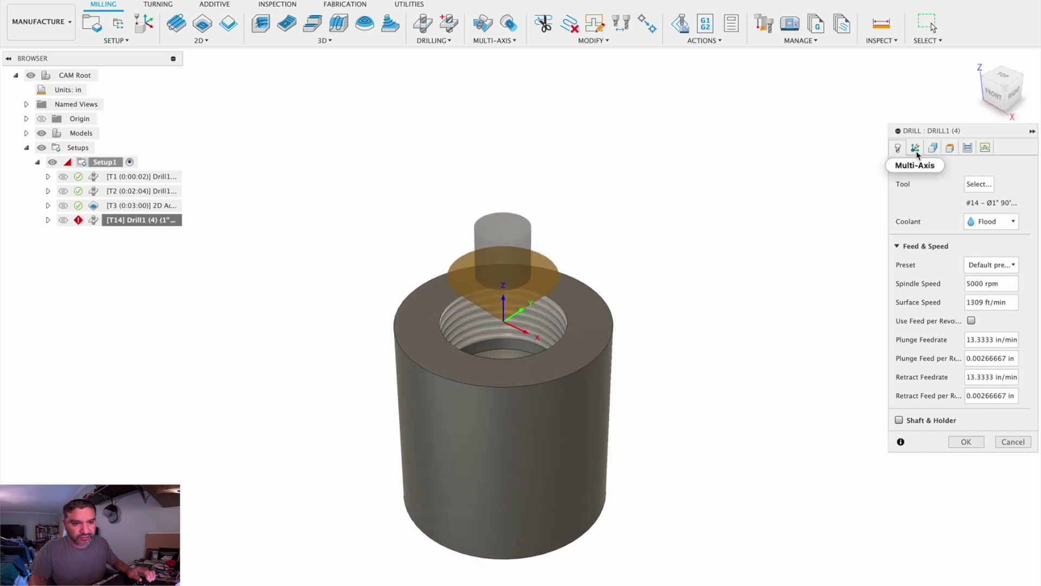
Step: Renumber the 1" 90 degree chamfer countersink as tool 16, reselect it for the drilling operation and close the operation's settings
click(978, 185)
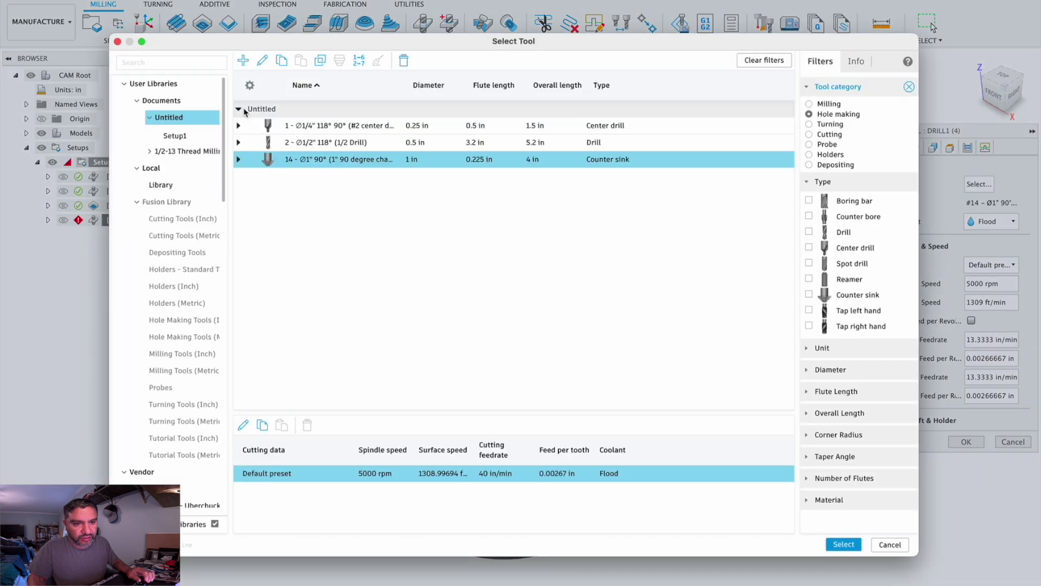
right_click(305, 163)
click(308, 171)
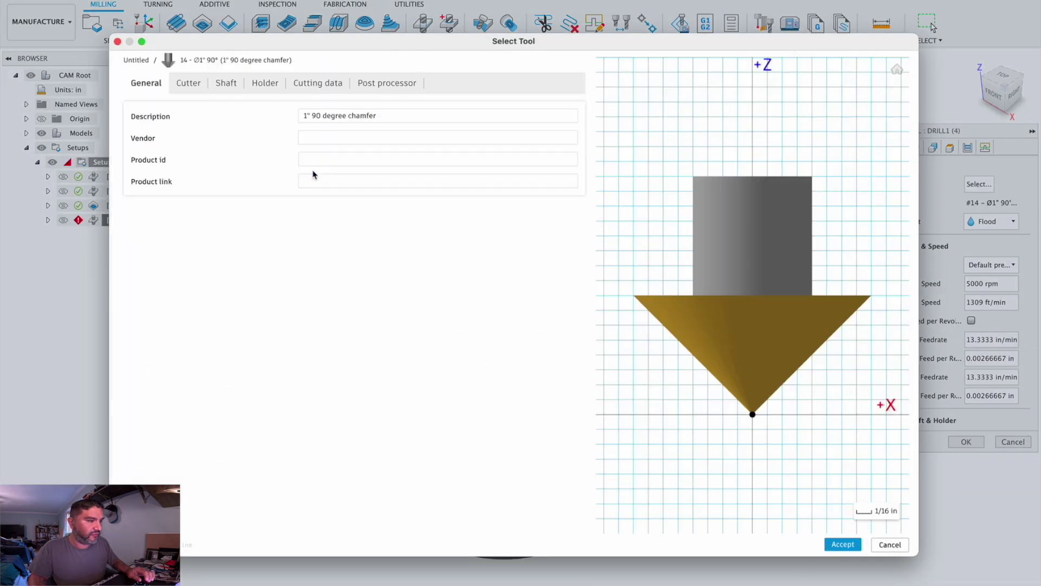
click(374, 83)
click(347, 118)
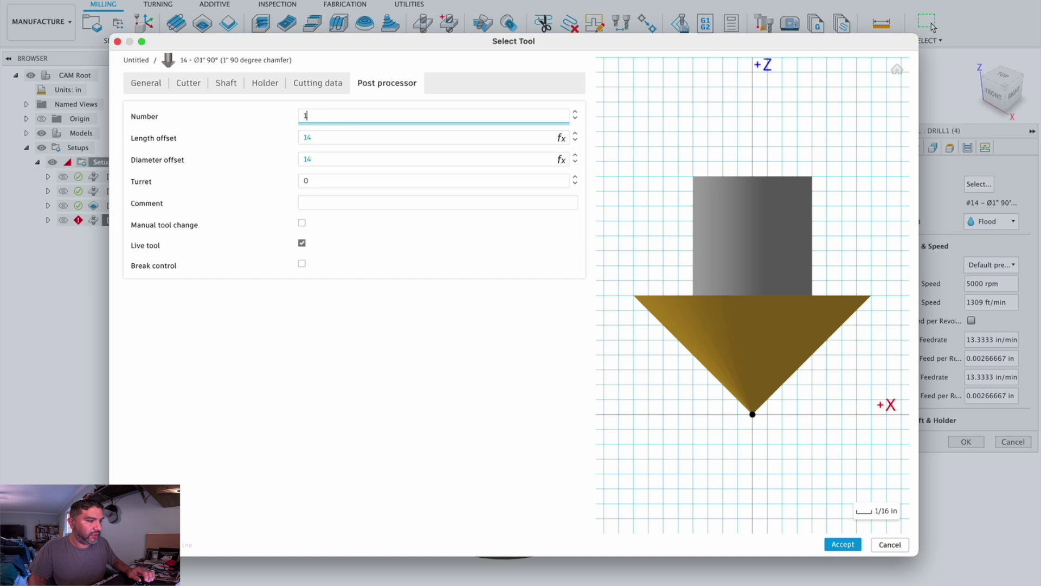
text(16)
click(842, 544)
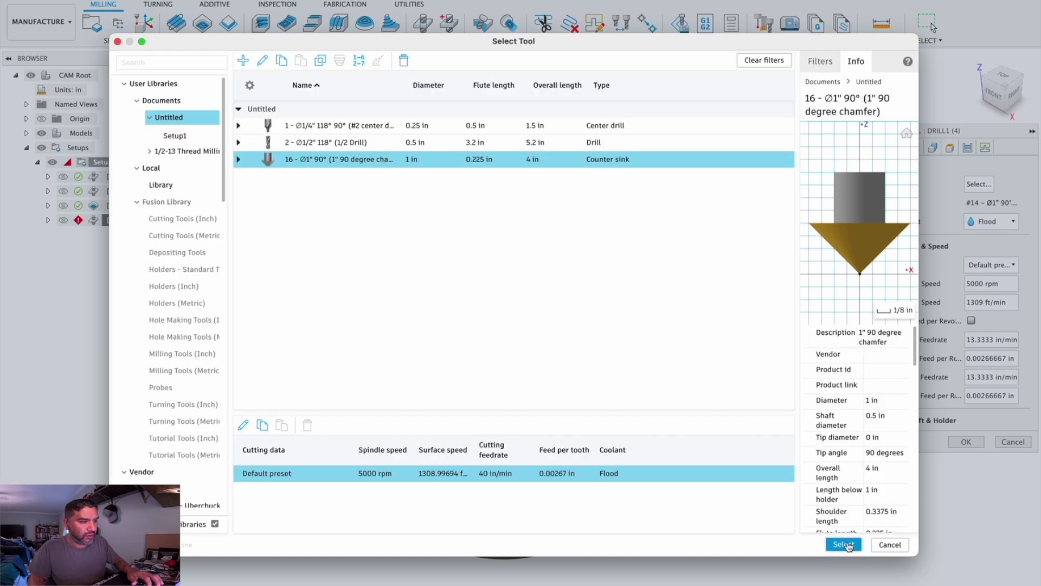
click(845, 545)
click(965, 441)
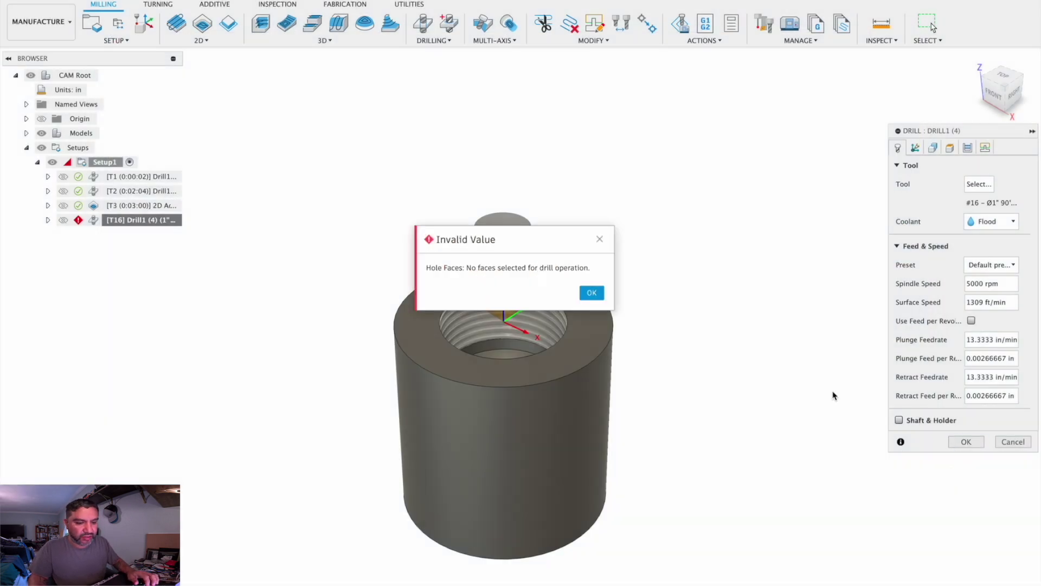
click(592, 292)
key(Escape)
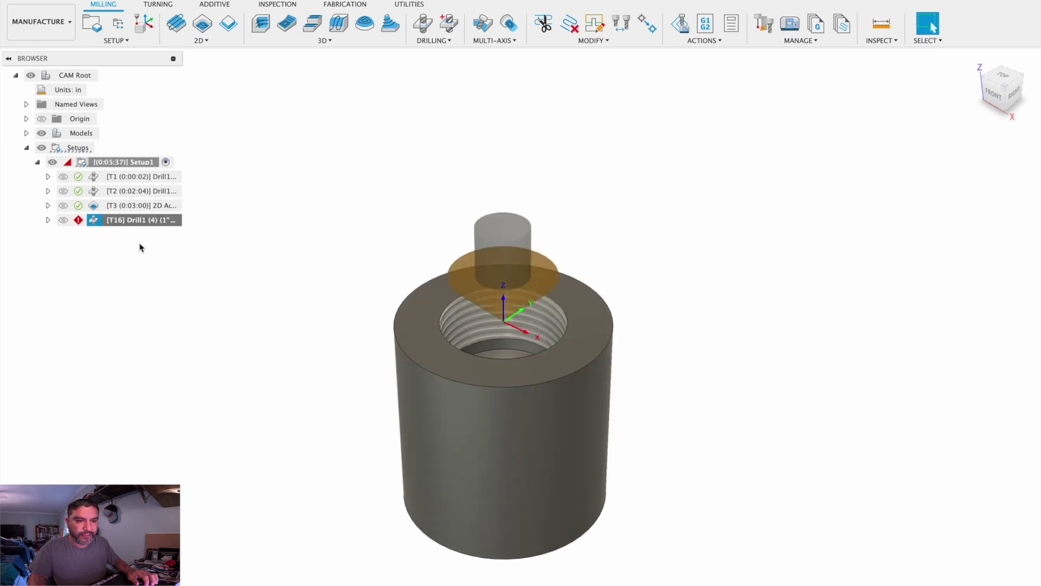
Step: Add a 2D Chamfer operation to Setup1 and create a new engrave/chamfer mill for it
click(128, 168)
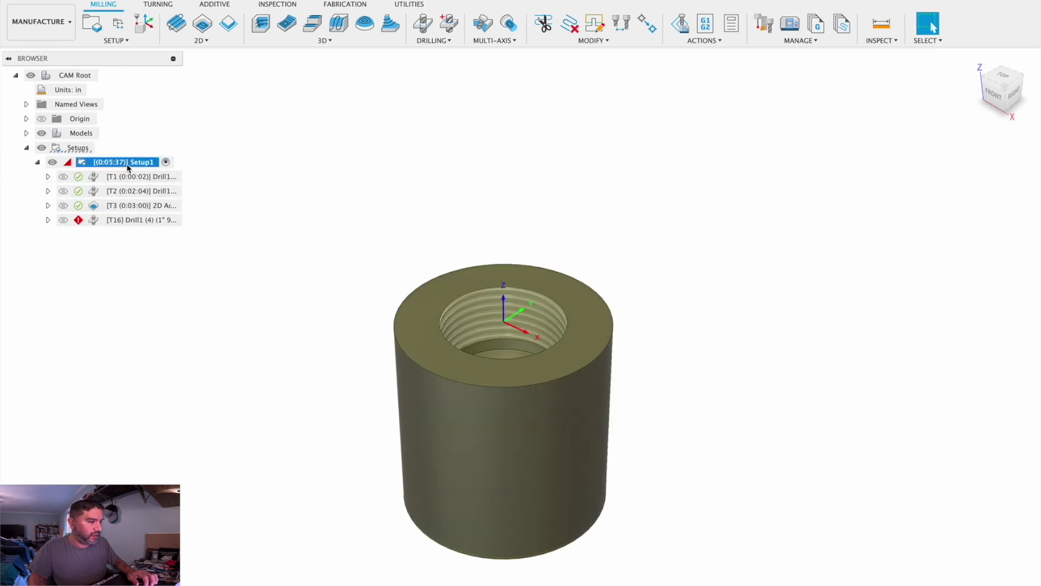
click(200, 41)
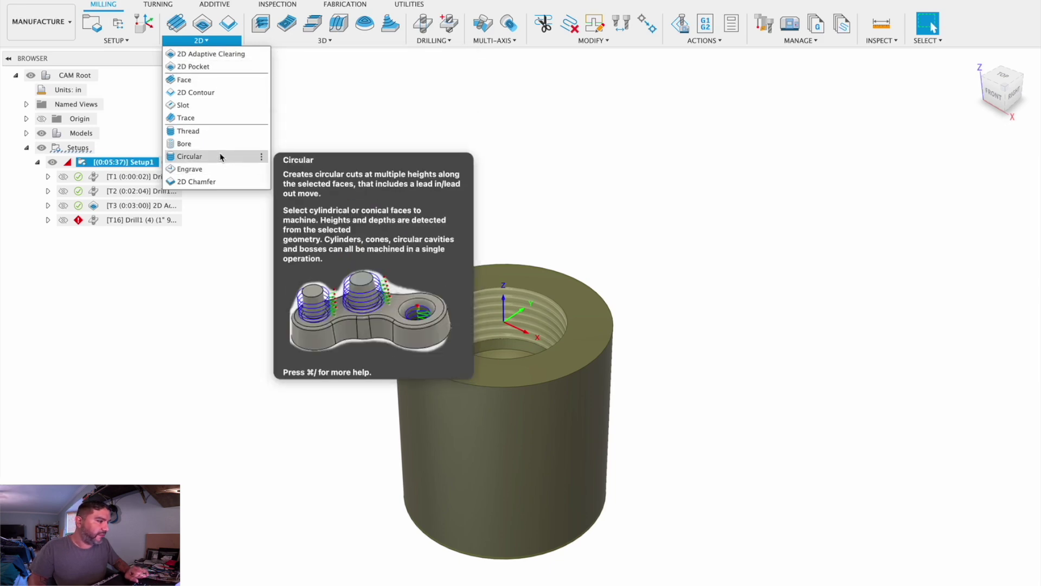
click(220, 182)
click(979, 184)
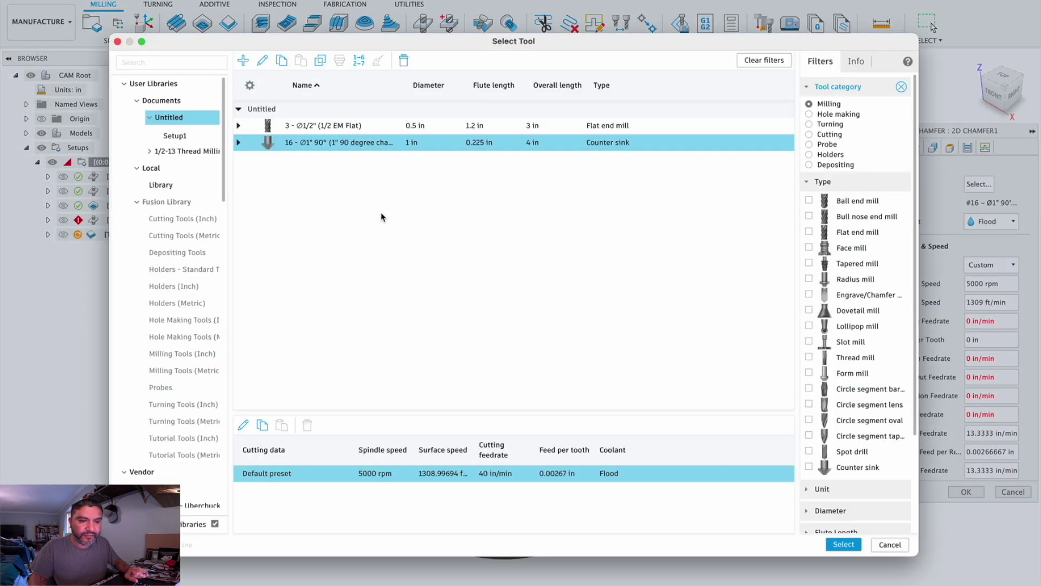
click(243, 60)
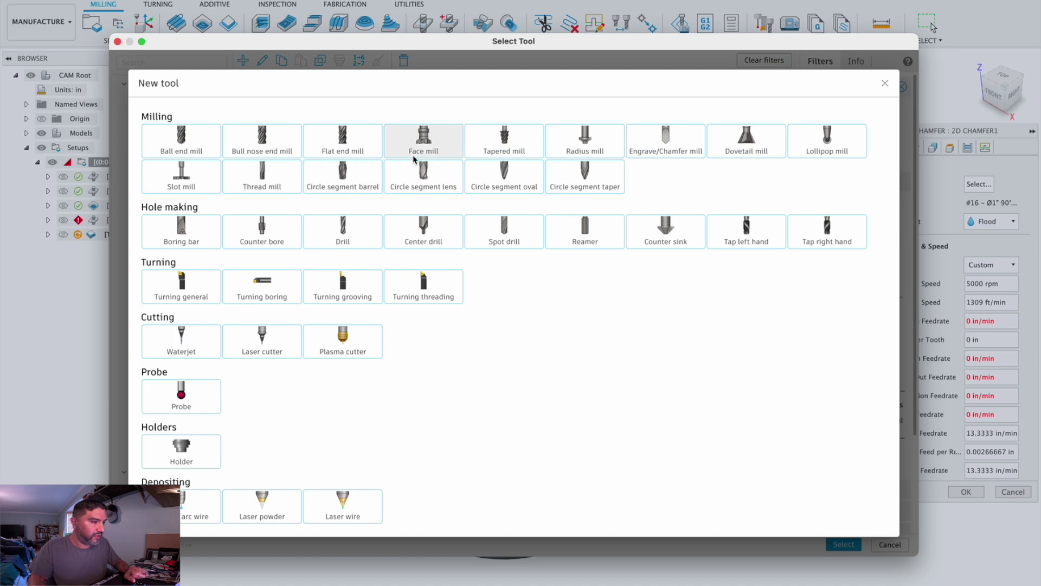
click(666, 140)
Step: Describe the new chamfer mill as "1/2" 90 Degree Cahmfer Mill" and set its tool number to 14
click(307, 117)
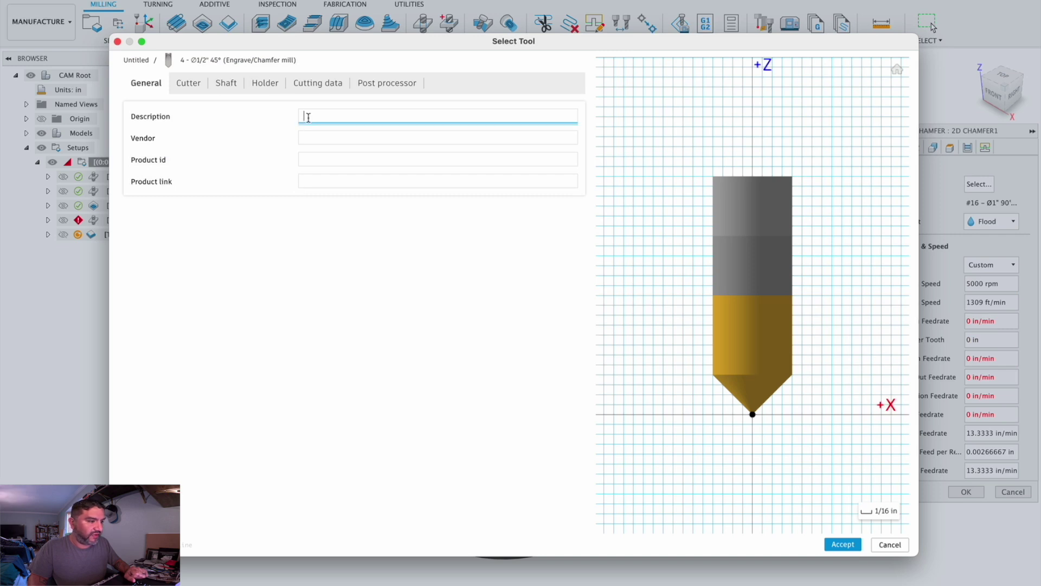
text(1/5)
key(BackSpace)
text(2" 90 Degree Cahmfer Mill)
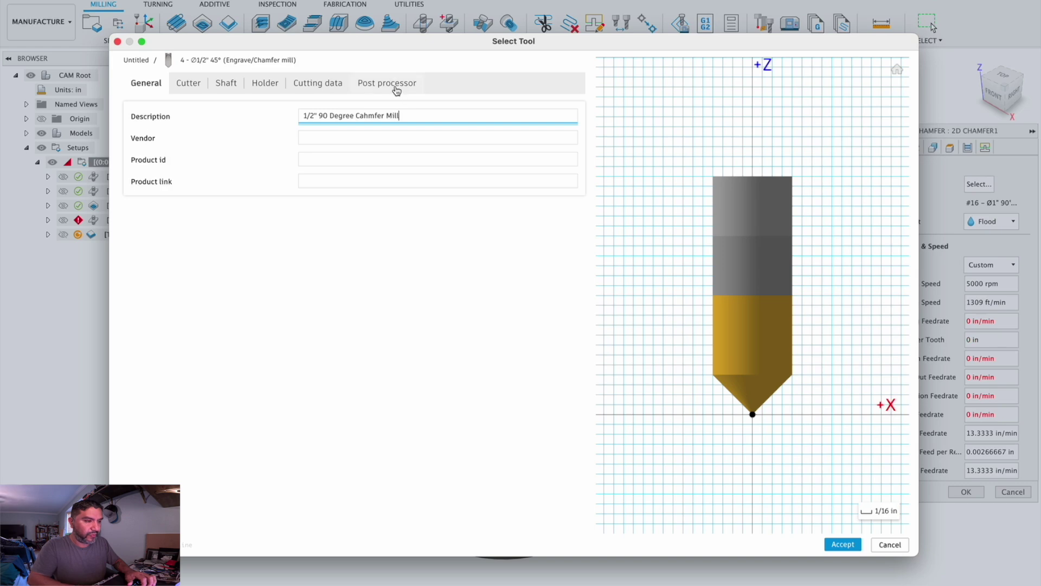
click(396, 83)
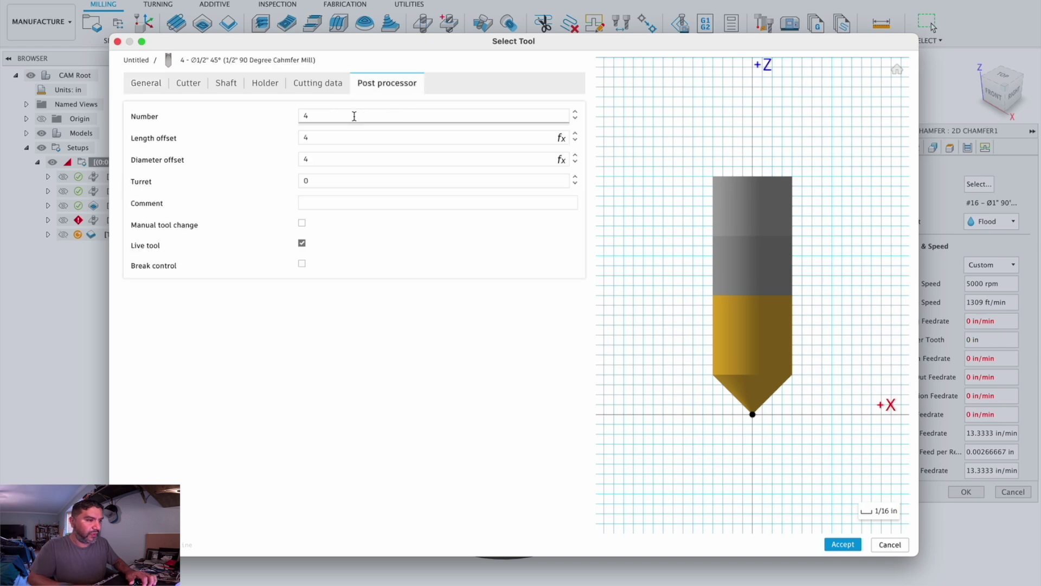
text(14)
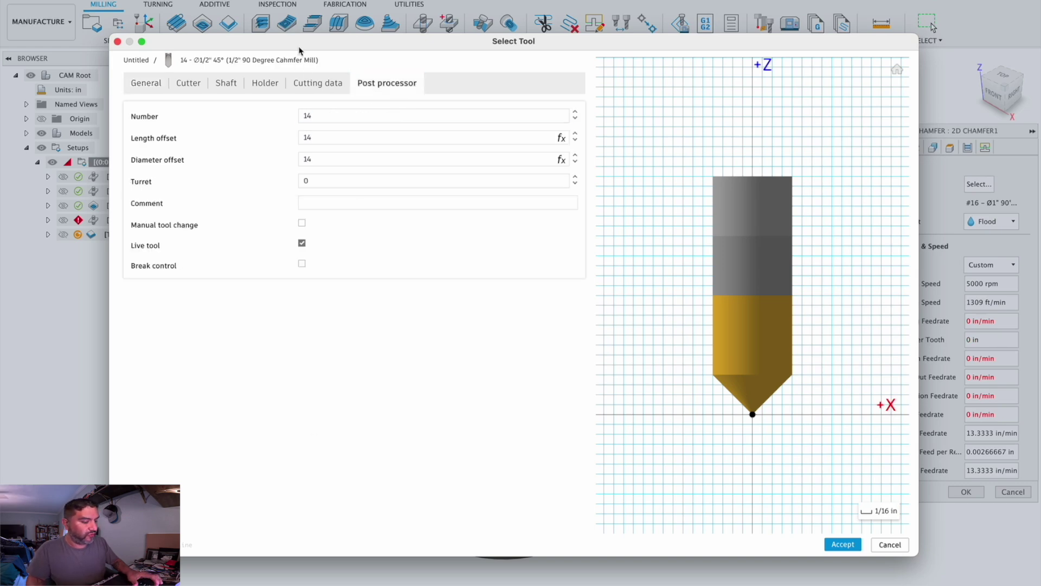
Step: Set the chamfer mill's surface speed to 100 ft/min and its feed per tooth to 0.002 in
click(318, 83)
click(522, 156)
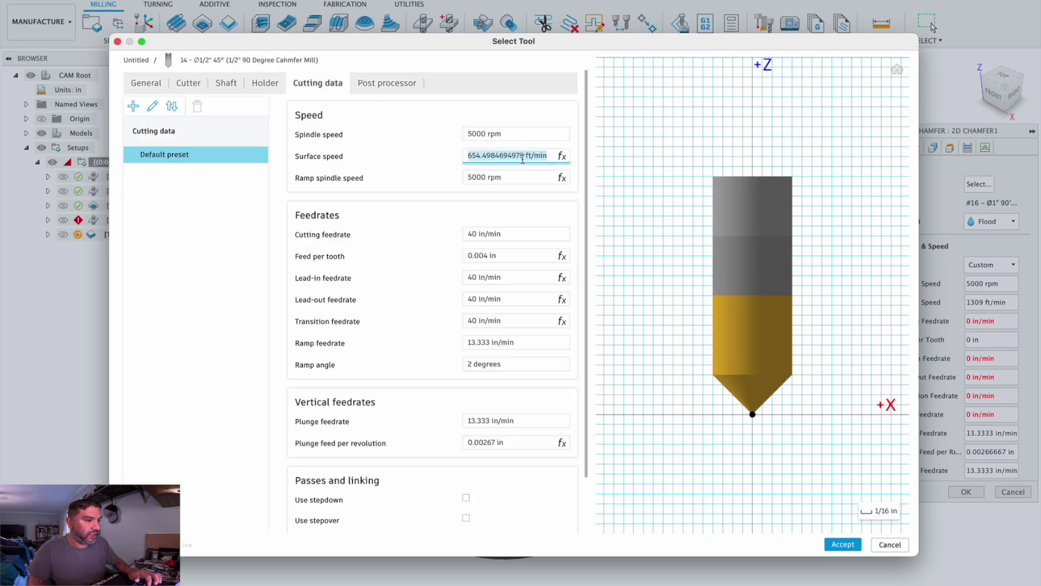
text(1)
key(Return)
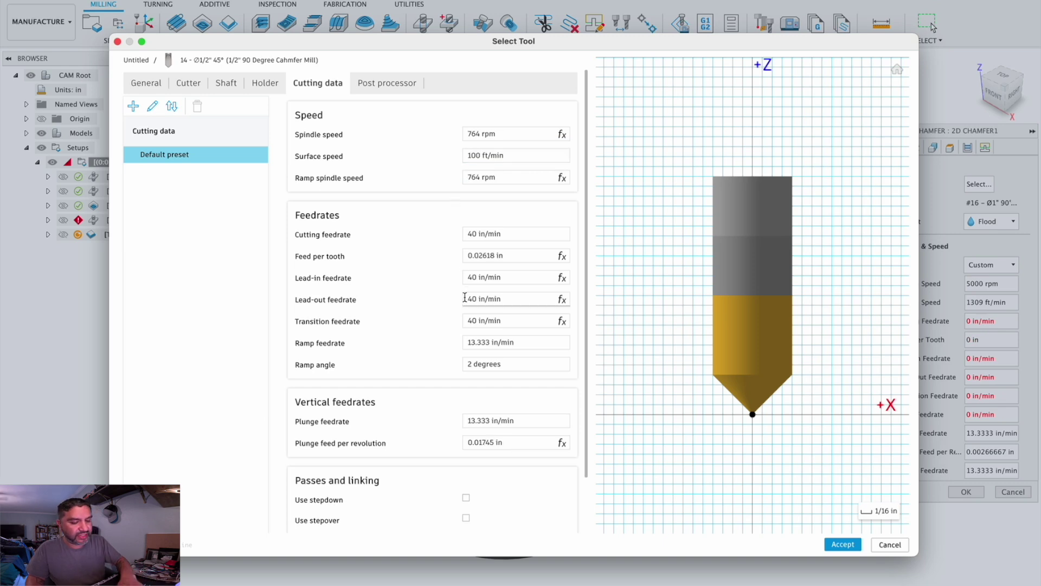
click(522, 257)
text(.002)
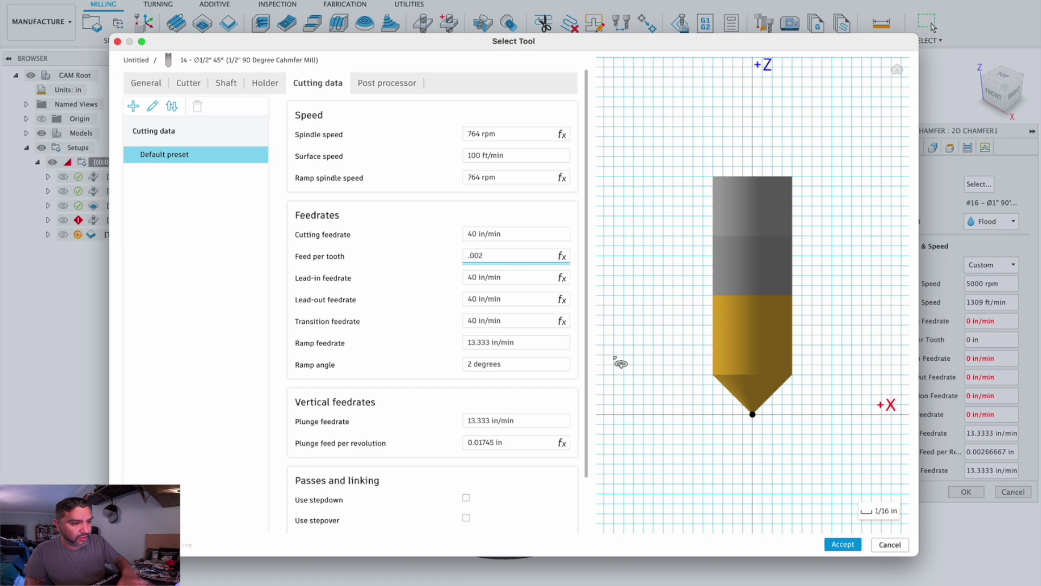
key(Return)
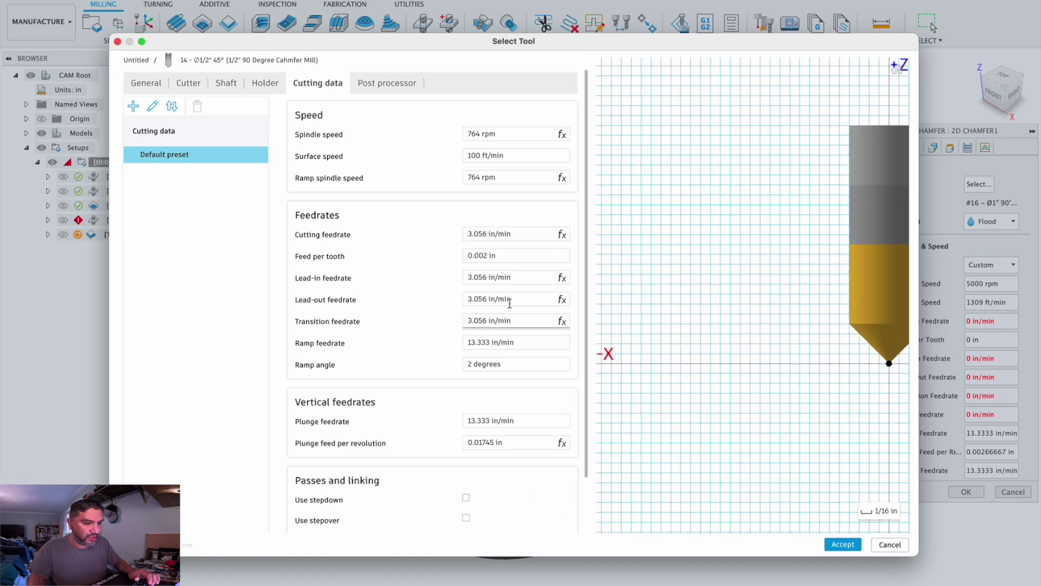
Step: Set the chamfer mill's feed per tooth to 0.004 in and select the tool for the 2D Chamfer operation
click(509, 257)
text(.004)
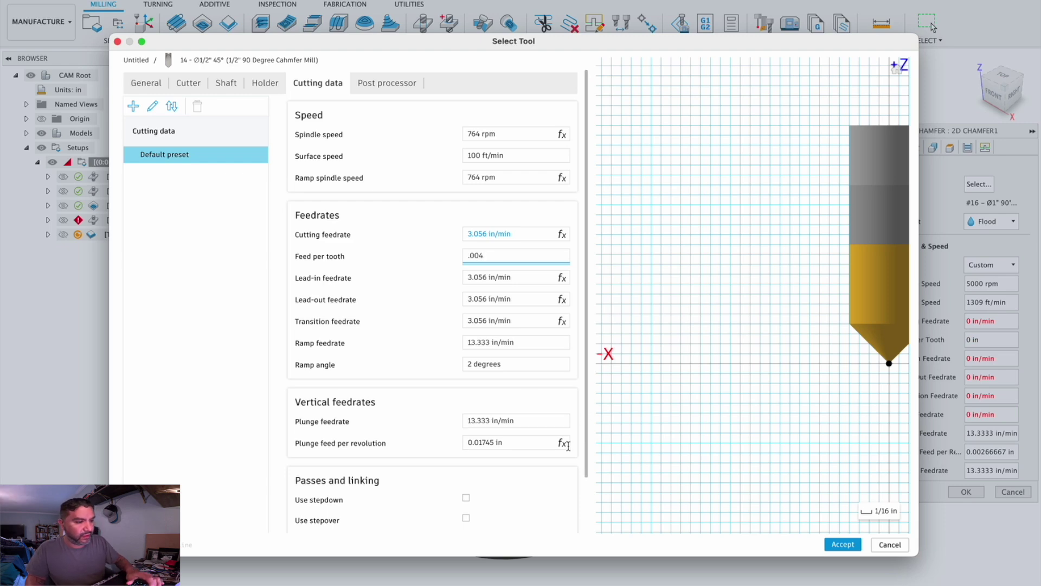
click(840, 545)
click(843, 545)
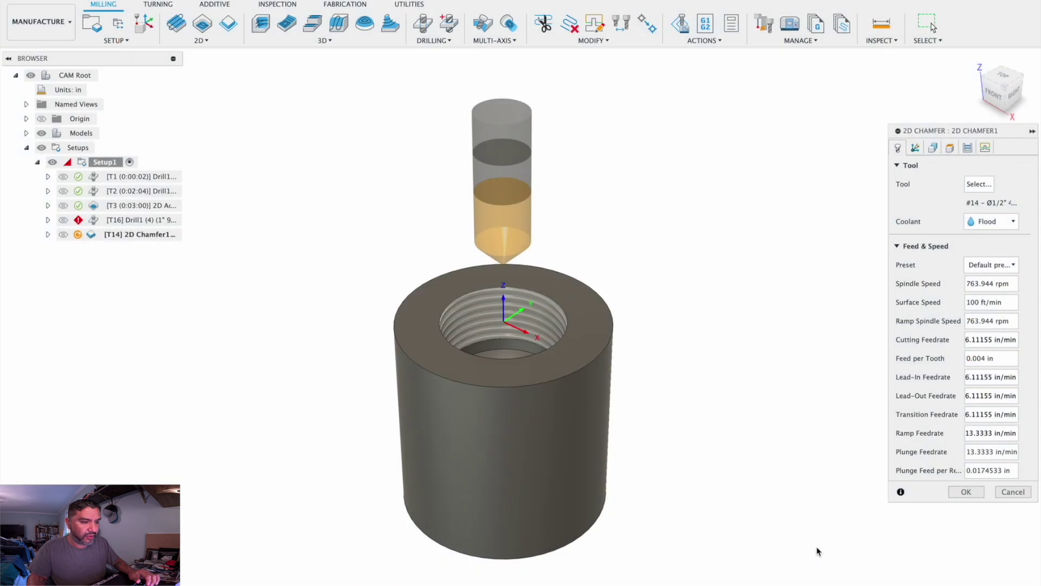
Step: Select the bore's top edge as the chamfer contour, enter 0.08 in the passes settings and generate the 2D chamfer toolpath
click(934, 147)
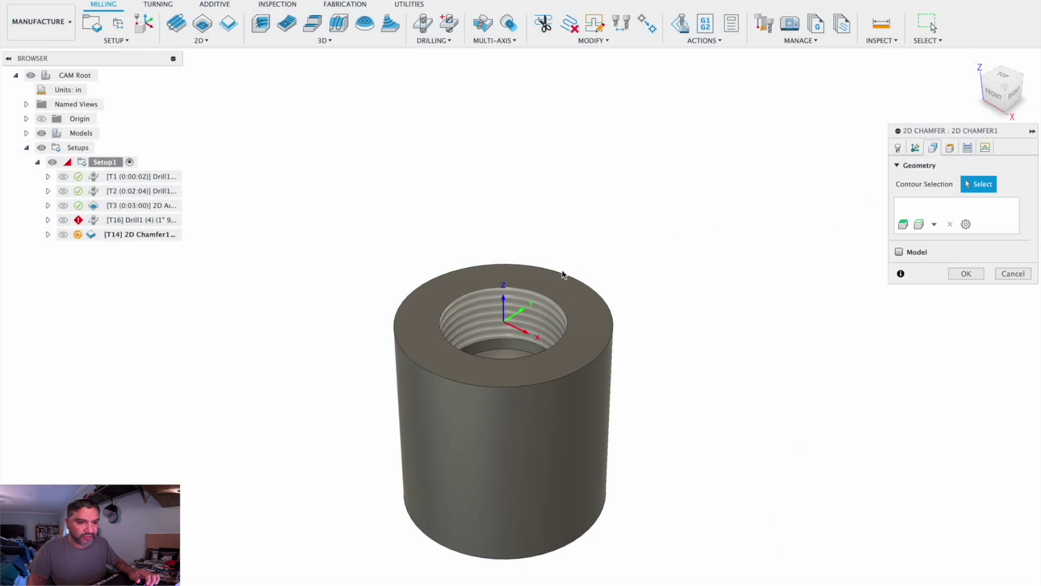
click(968, 147)
click(991, 302)
text(.08)
click(985, 147)
click(966, 460)
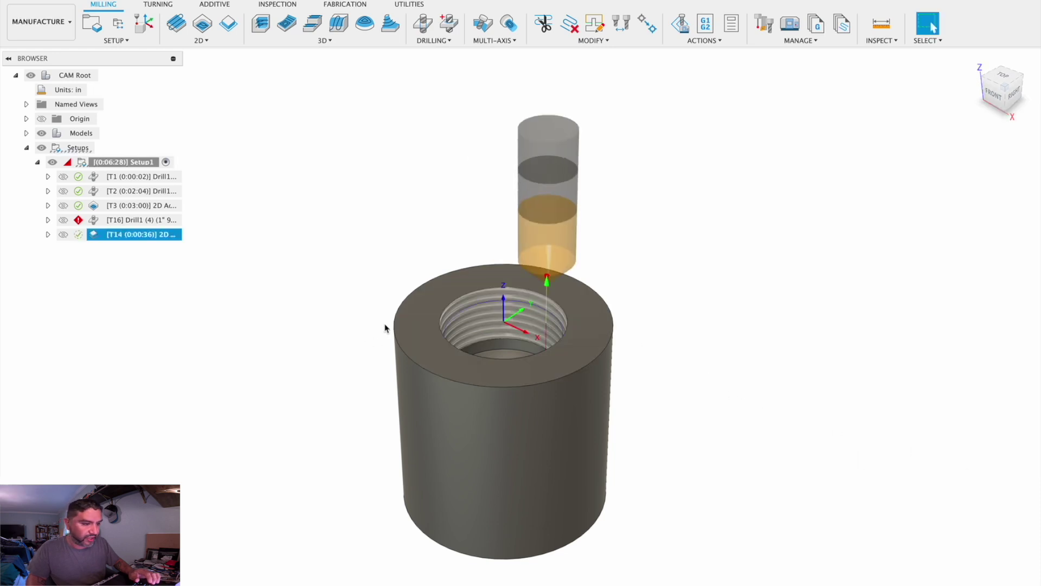
Step: Delete the T16 chamfer drilling operation from Setup1
scroll(385, 328, up, 2)
right_click(149, 219)
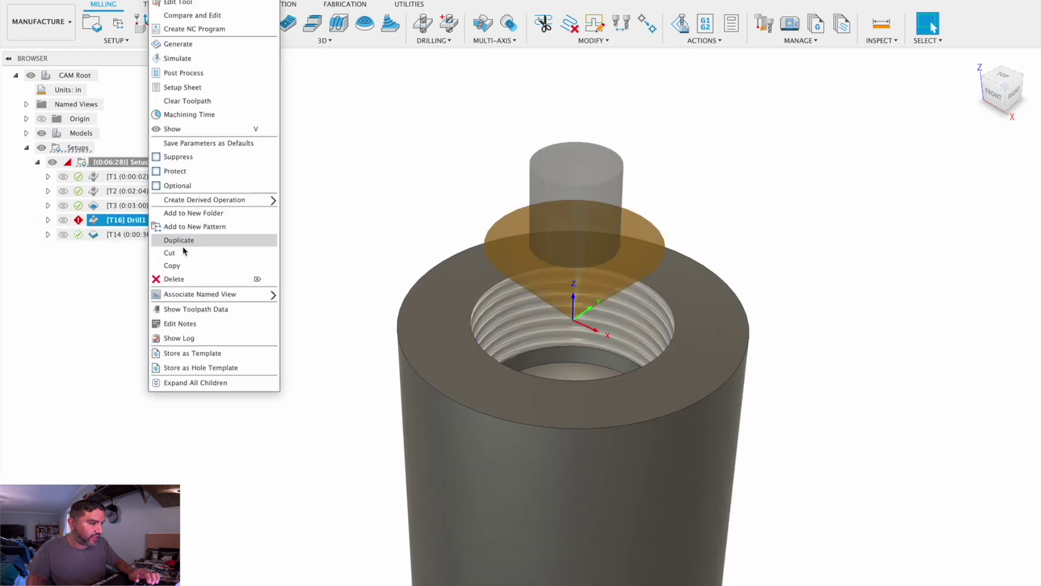
click(179, 278)
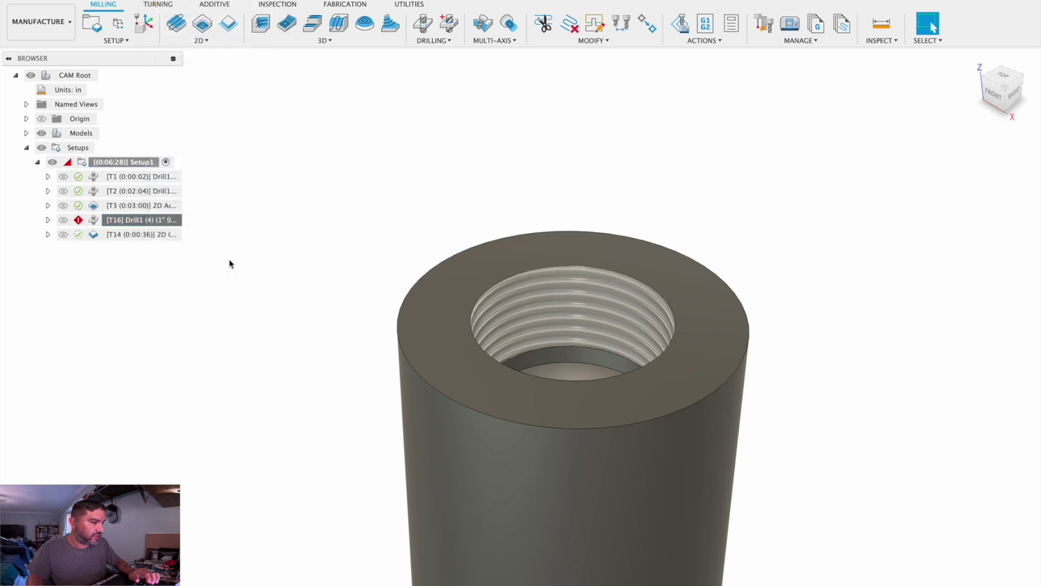
Step: Simulate Setup1's operations on the stock to check the bore chamfer, and exit the simulation
click(681, 24)
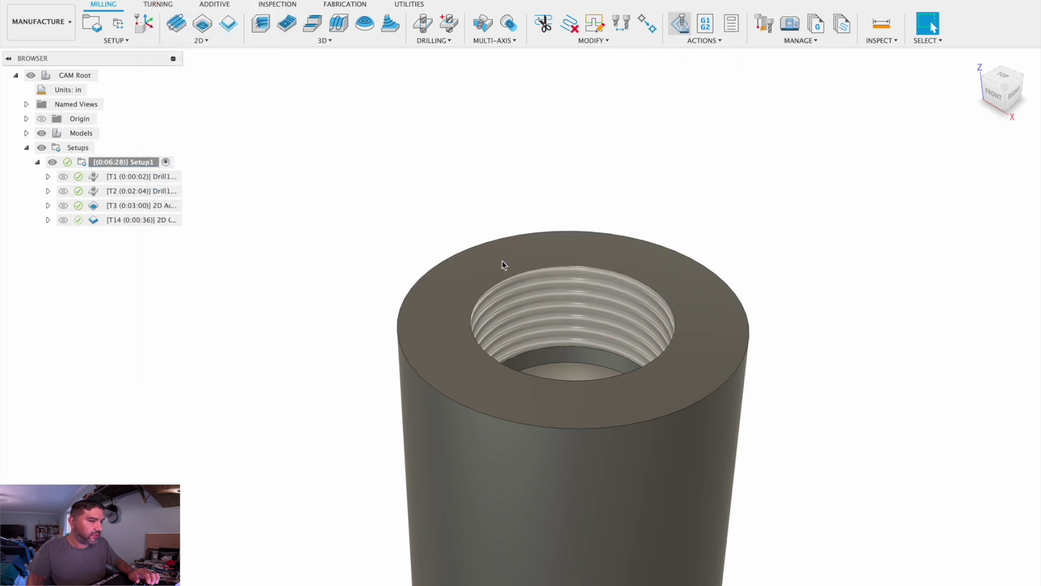
click(521, 559)
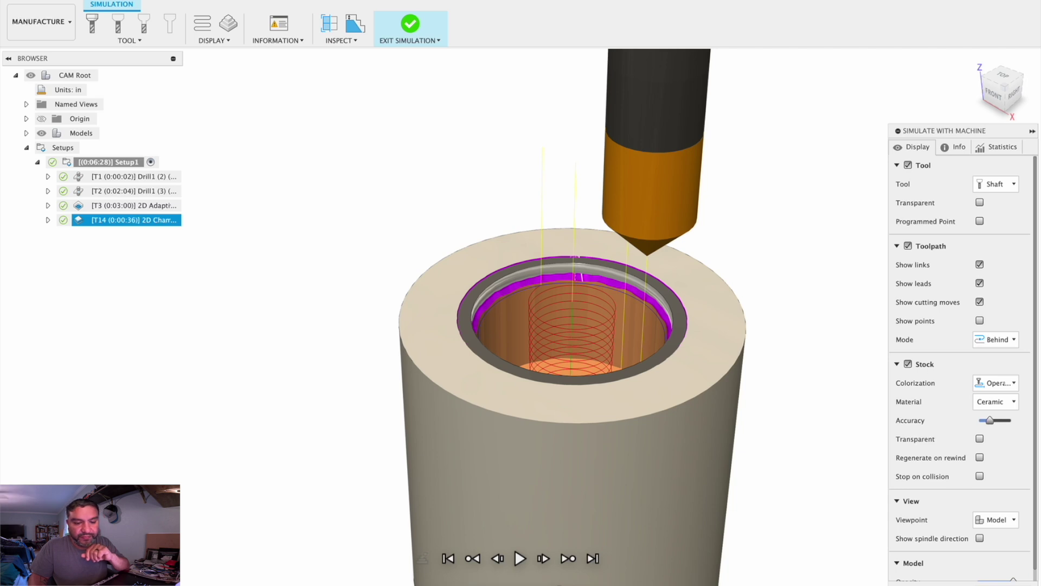
click(411, 25)
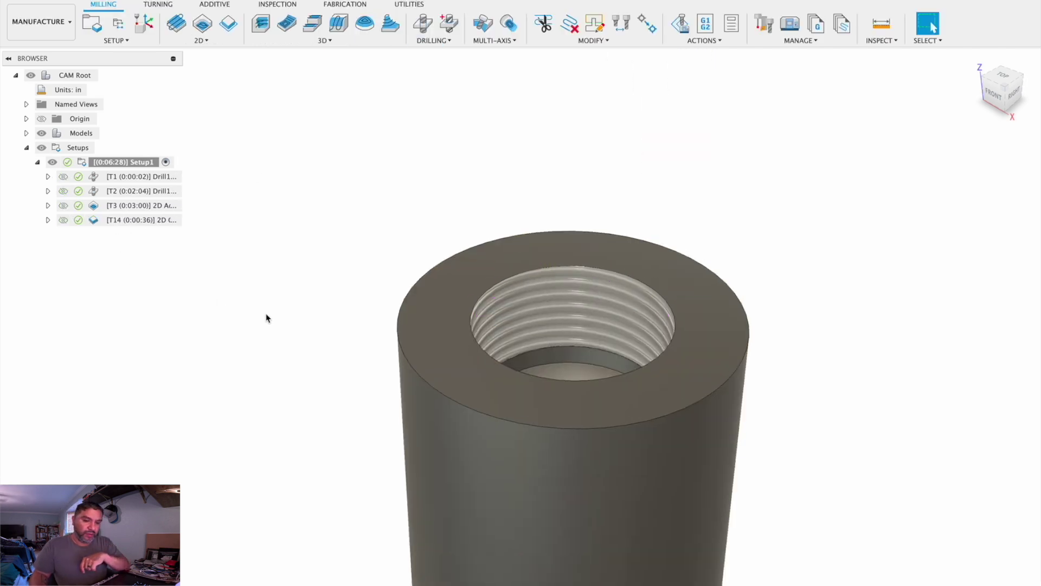
click(139, 176)
click(141, 163)
click(244, 268)
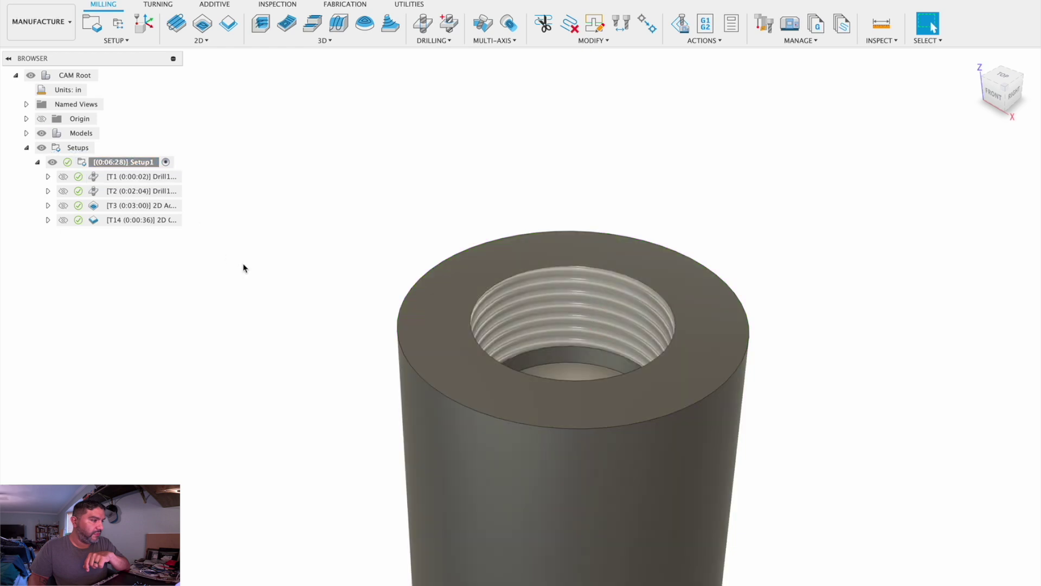
right_click(141, 163)
click(353, 188)
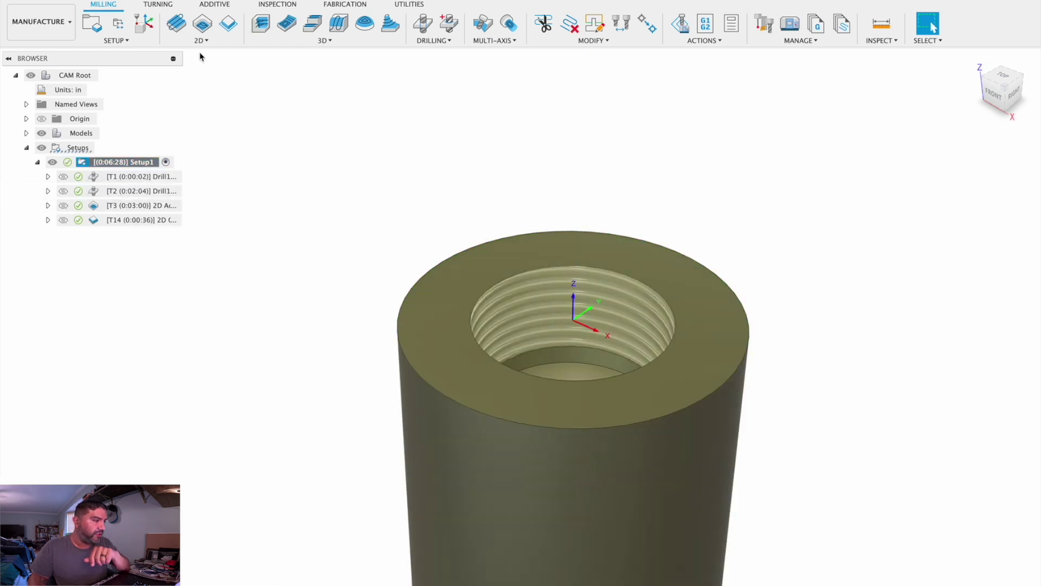
Step: Start a Thread operation in Setup1 and create a new thread mill in the document's tool library
click(201, 40)
click(213, 133)
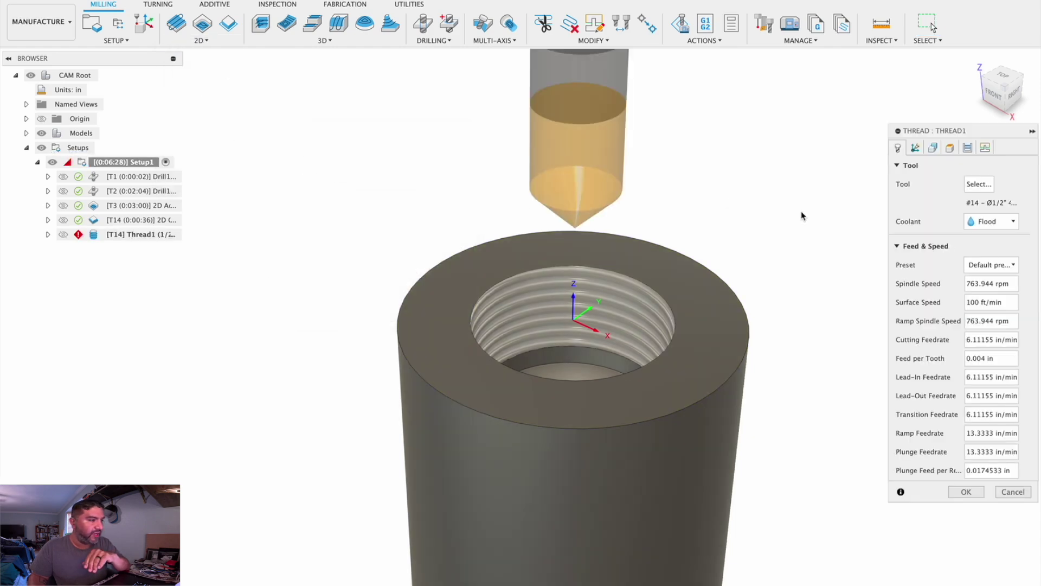
click(979, 184)
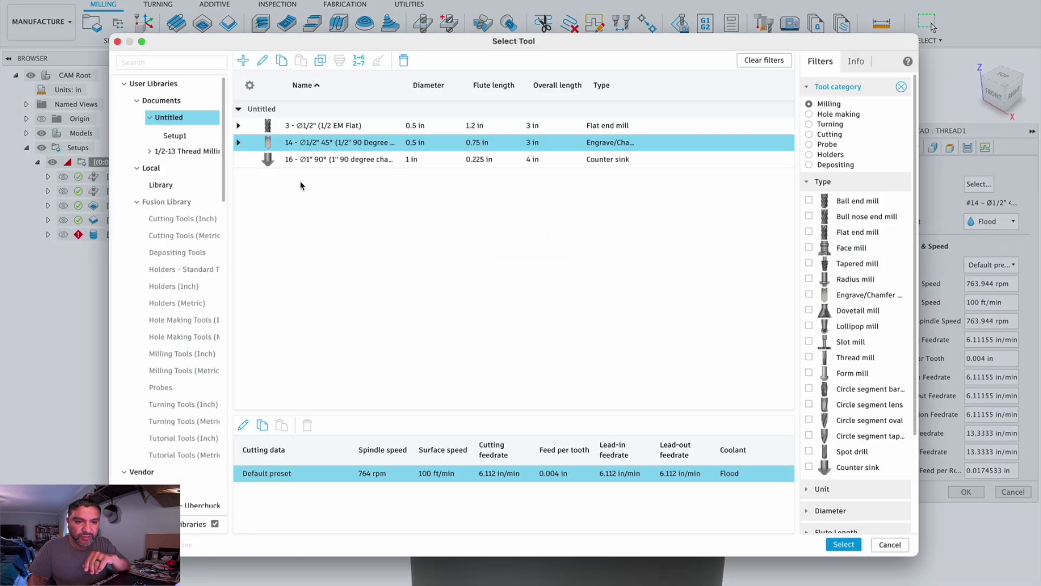
click(243, 61)
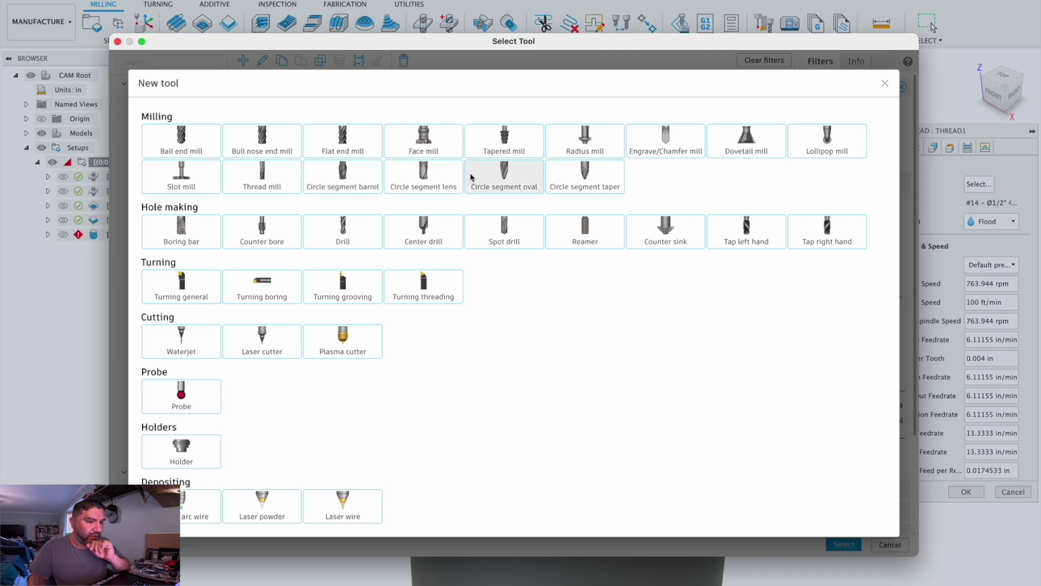
click(262, 172)
Step: Set the new thread mill's description to "11.5 TPI Thread Mill"
click(324, 117)
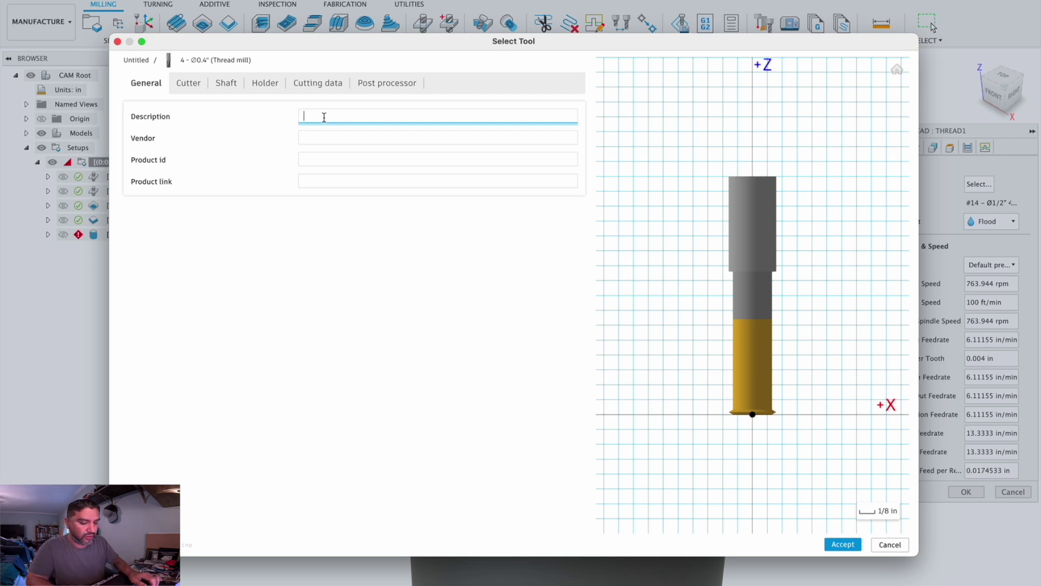
text(11.5 TPI th)
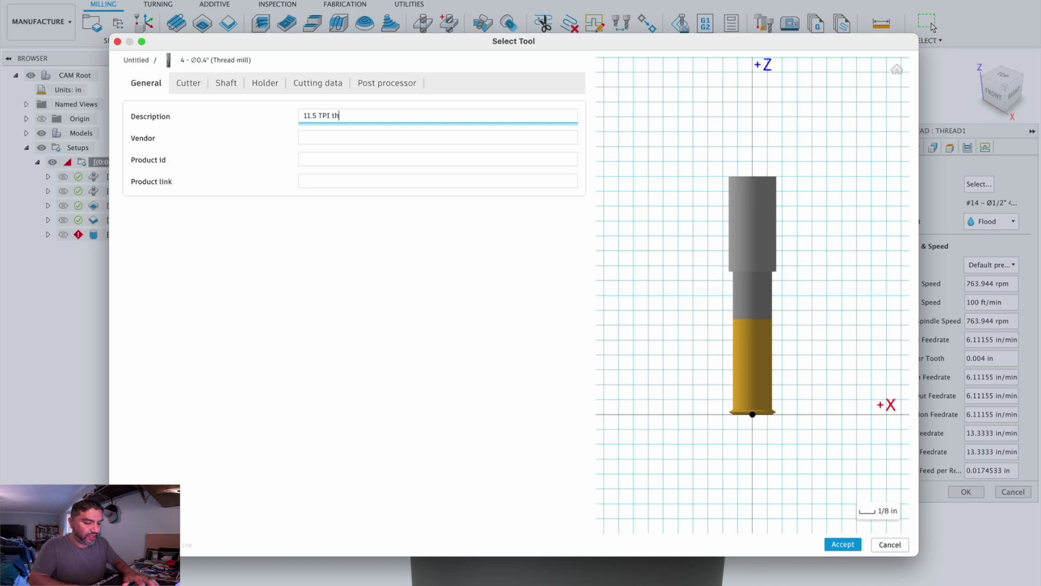
text(read)
key(BackSpace)
key(BackSpace)
key(BackSpace)
key(BackSpace)
key(BackSpace)
key(BackSpace)
text(Thread mil)
key(BackSpace)
key(BackSpace)
key(BackSpace)
text(Mill)
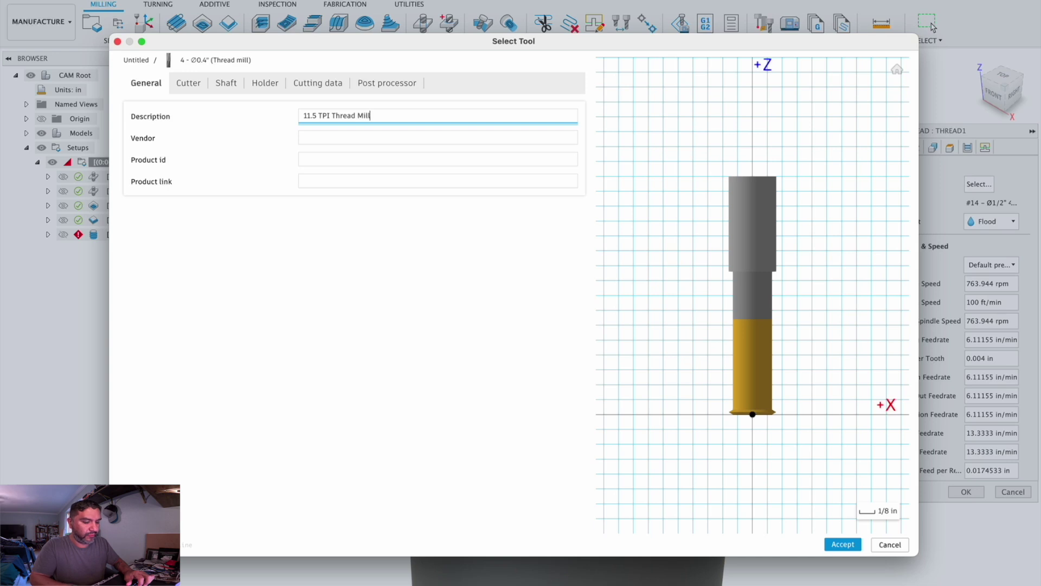
Step: Set the thread mill's cutter diameter and shaft diameter both to 0.5 in
click(191, 83)
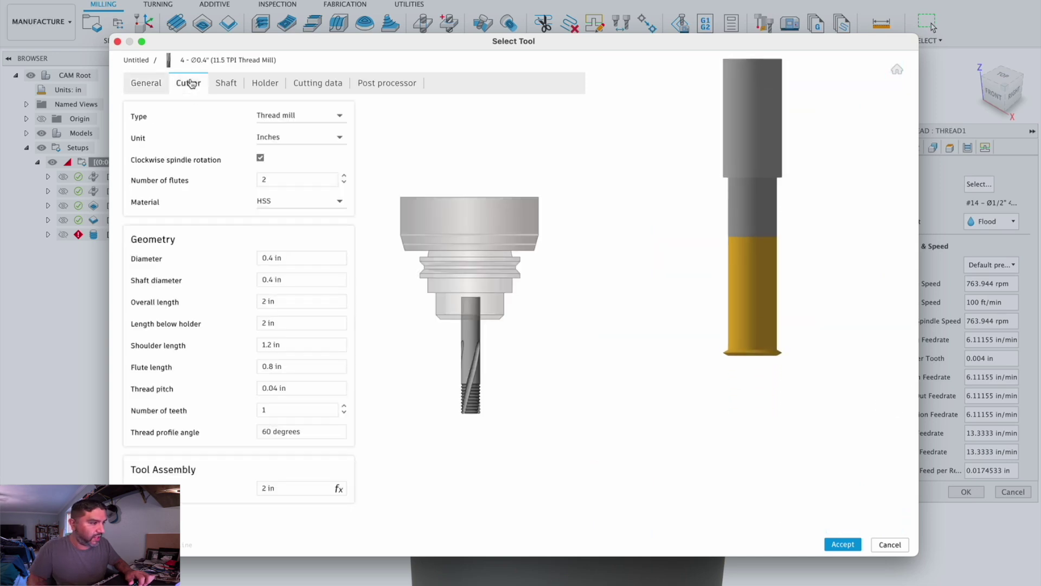
click(225, 85)
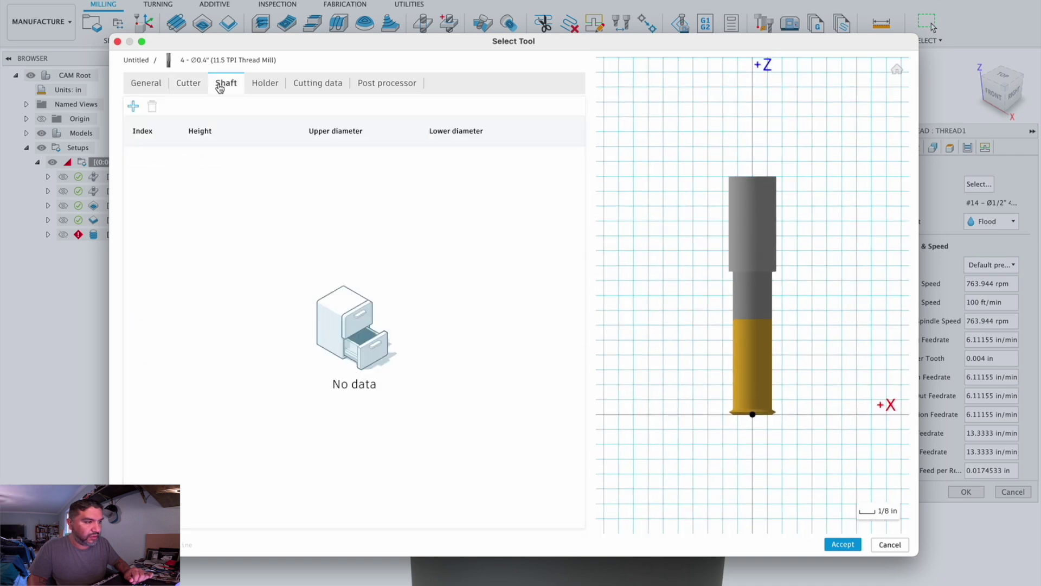
click(197, 87)
click(291, 257)
key(BackSpace)
text(.5)
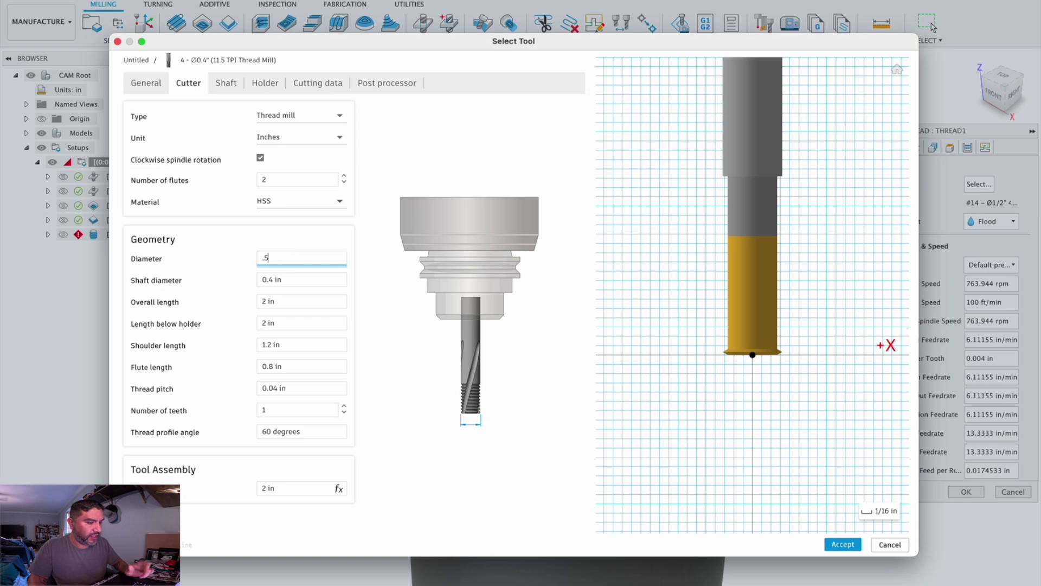
text(00)
key(Tab)
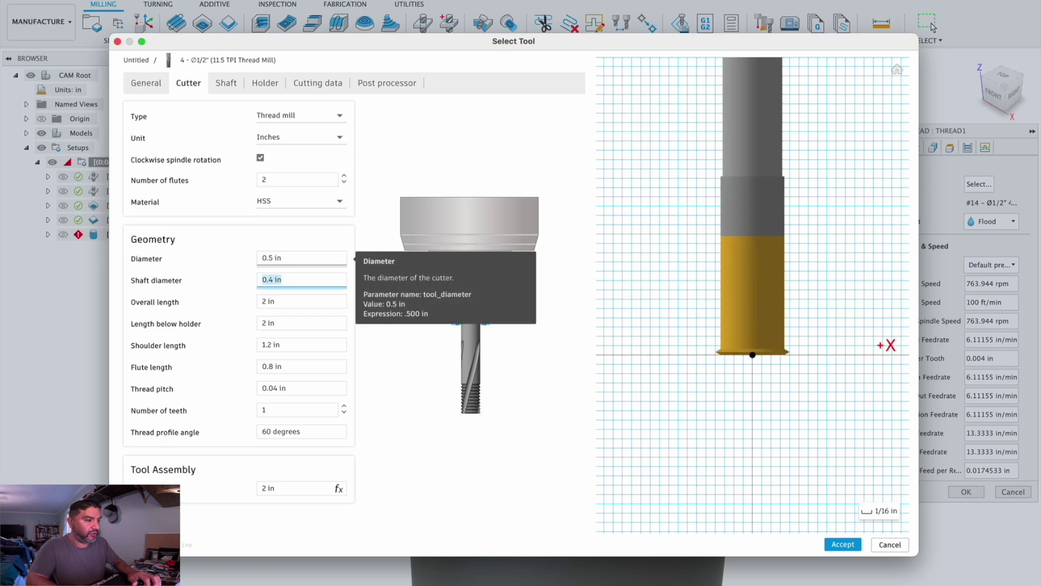
text(.0)
text(500)
key(Tab)
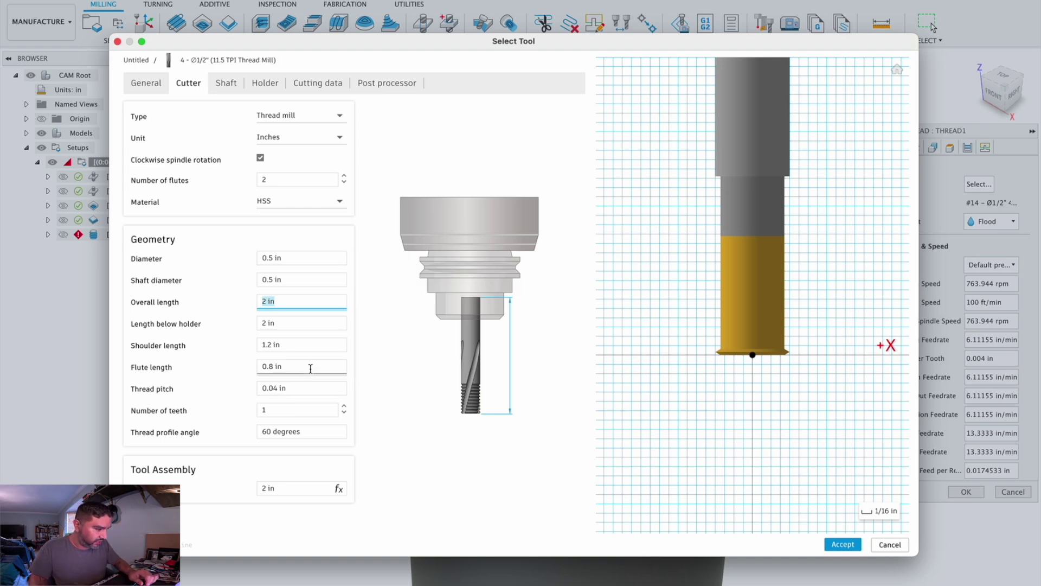
Step: Set the thread mill's thread pitch to 1/11.5 in
click(305, 389)
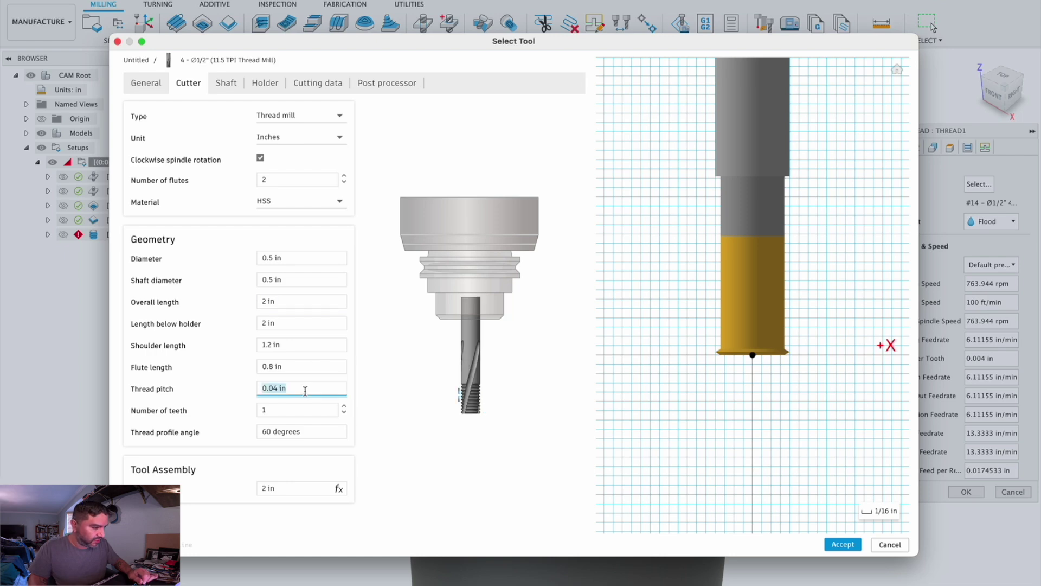
text(1/115)
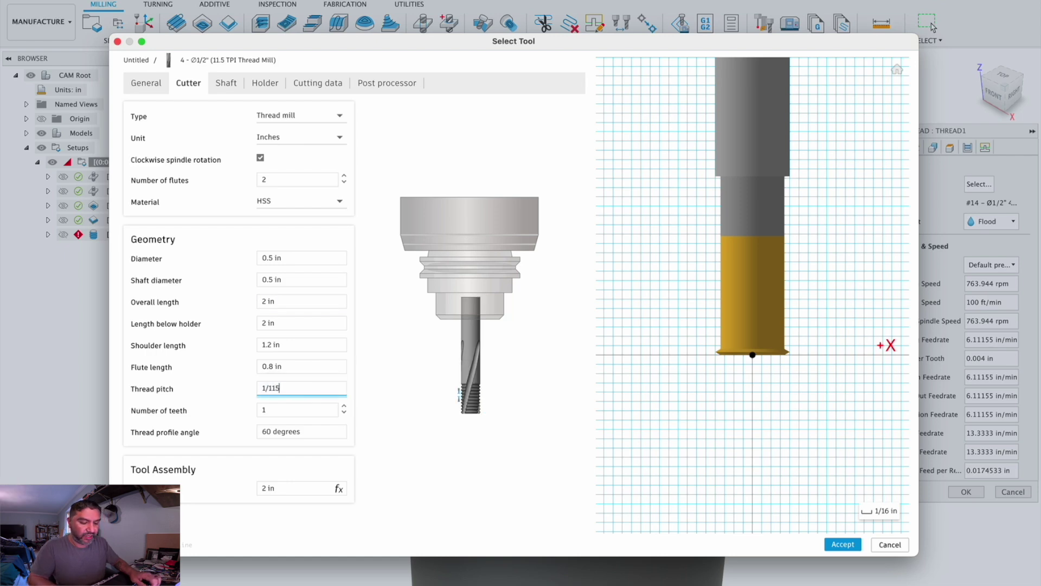
key(BackSpace)
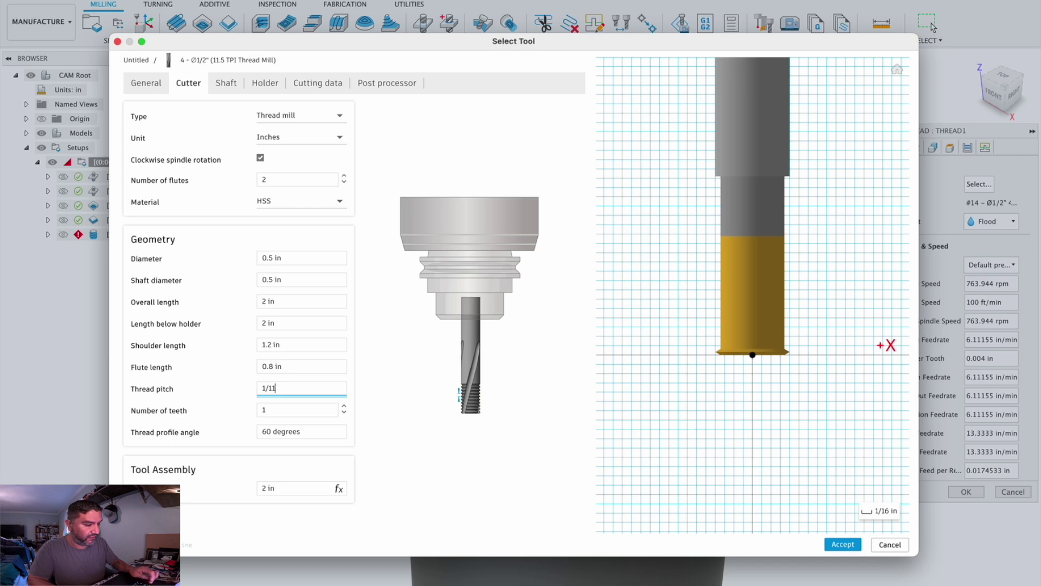
text(.5)
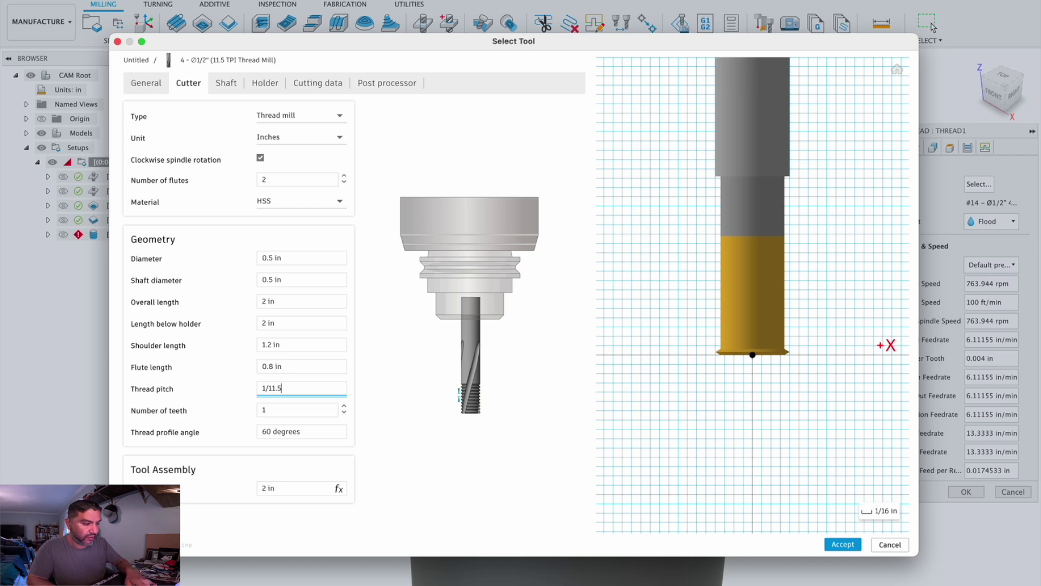
key(Tab)
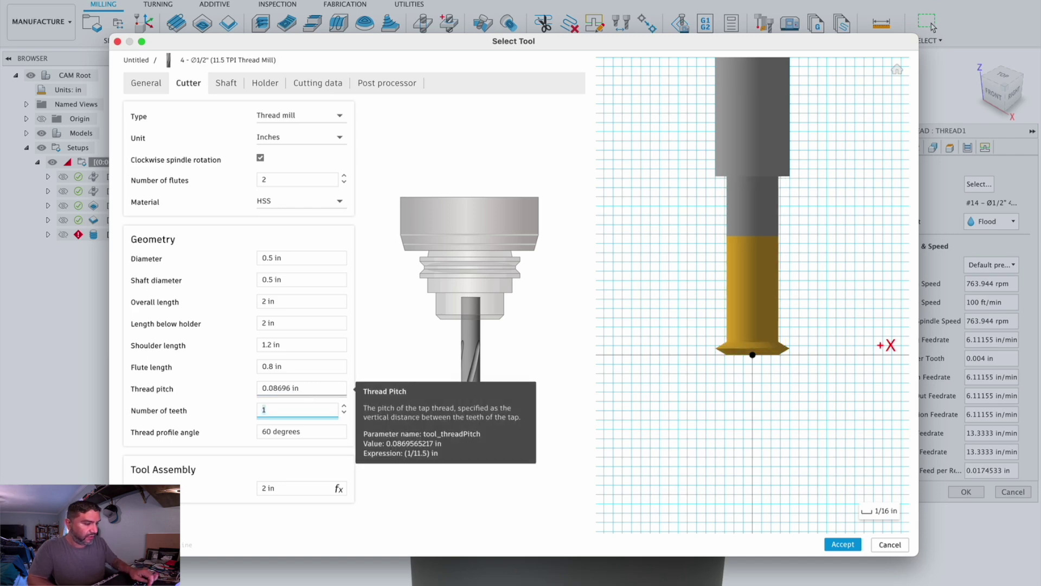
click(544, 494)
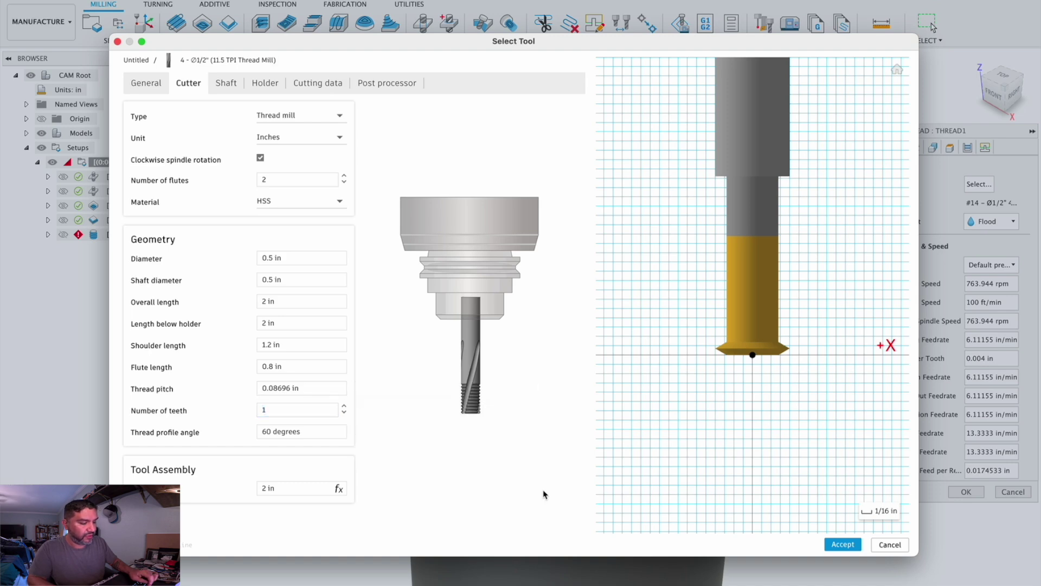
Step: Set the thread mill's tool number to 12
click(408, 82)
click(340, 114)
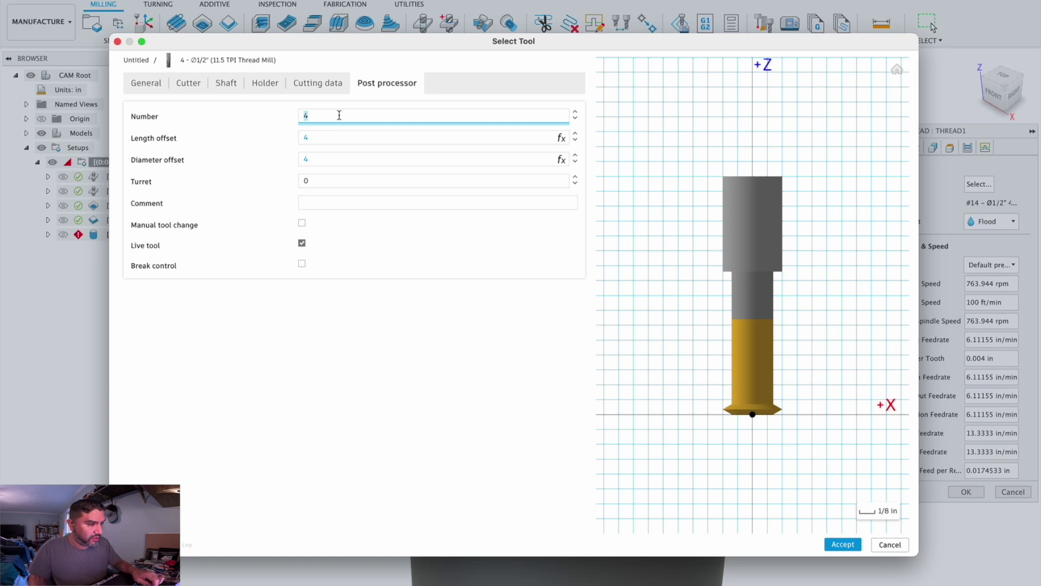
key(Return)
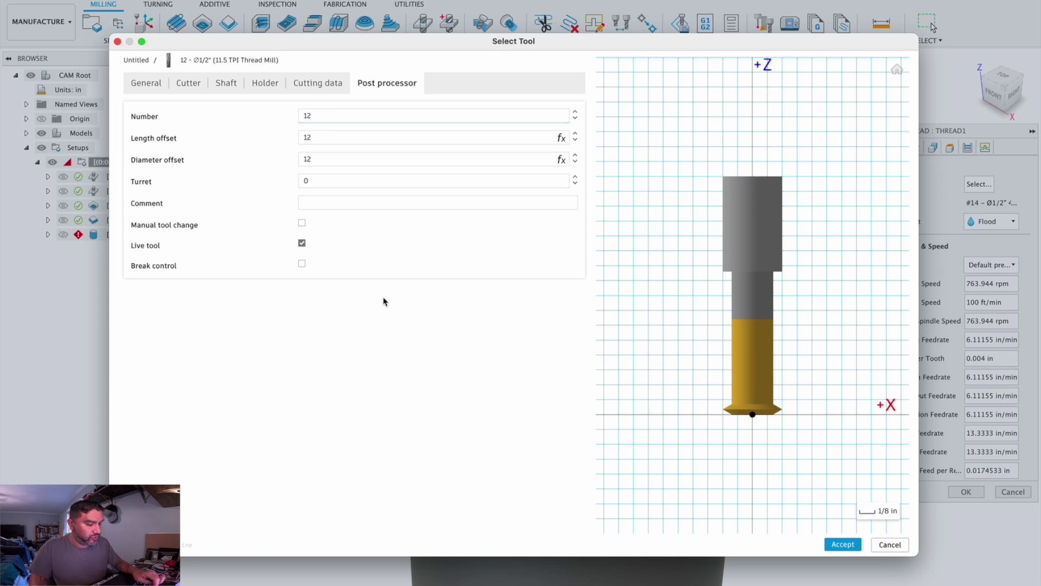
Step: Set the thread mill's default cutting data to a 60 ft/min surface speed and 0.003 in feed per tooth
click(312, 81)
click(492, 157)
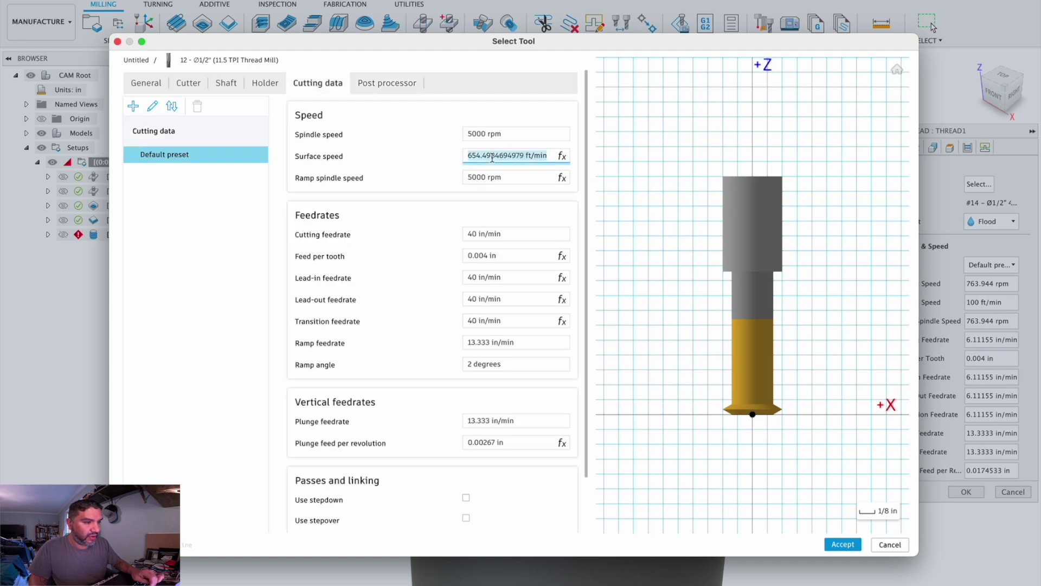
text(60)
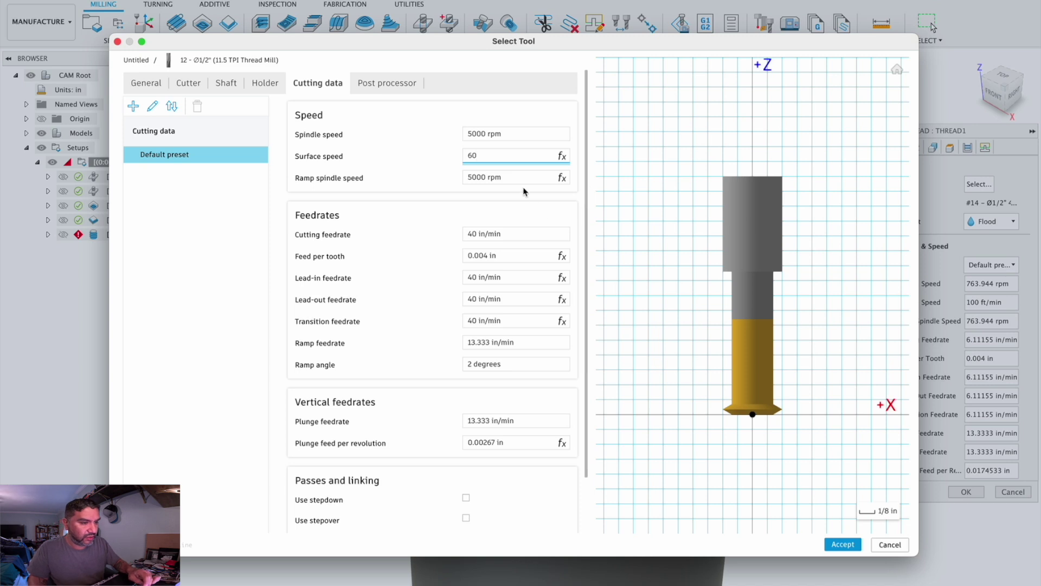
click(516, 255)
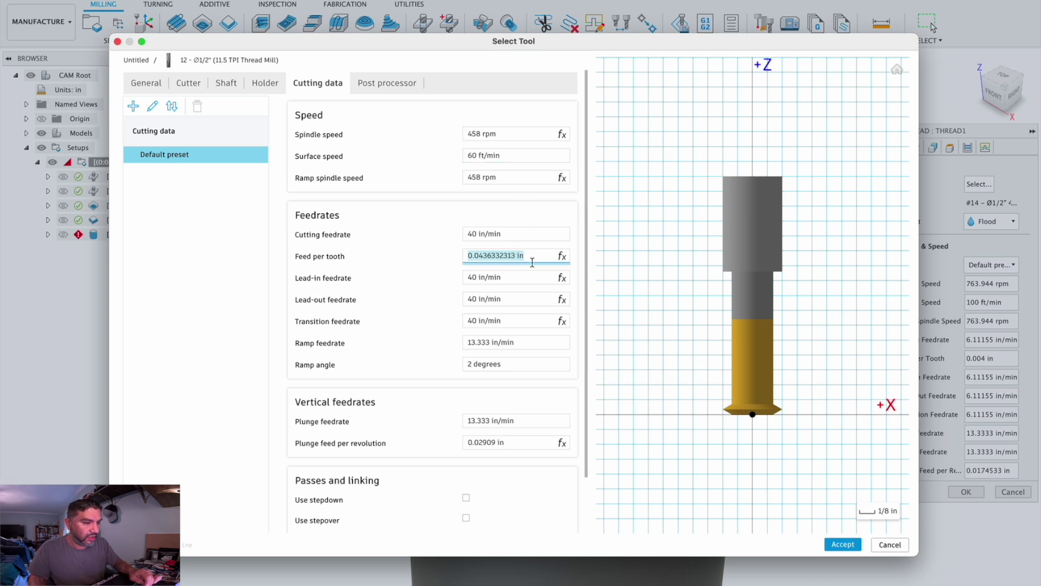
text(.00)
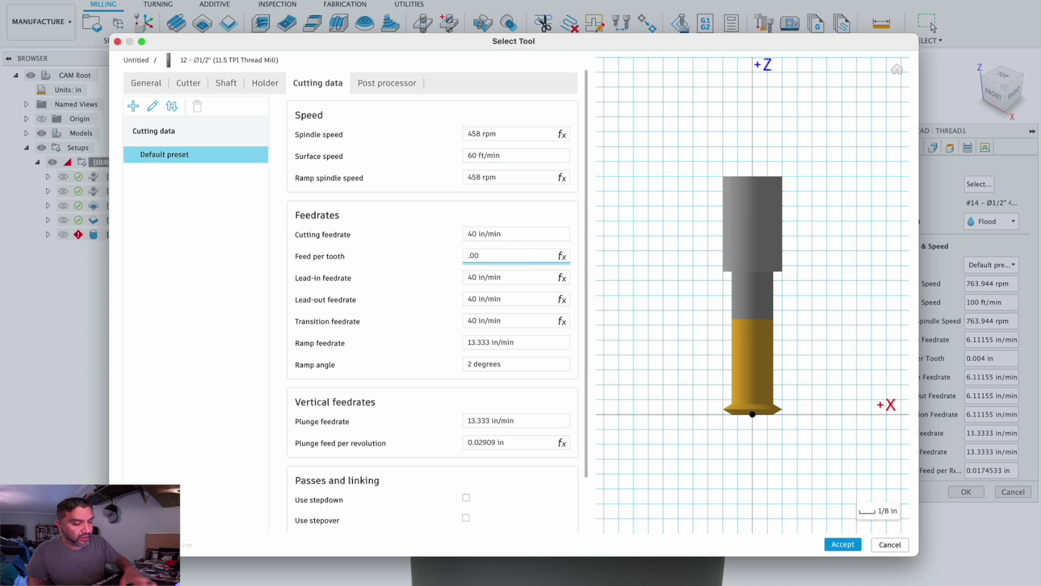
text(3)
key(Return)
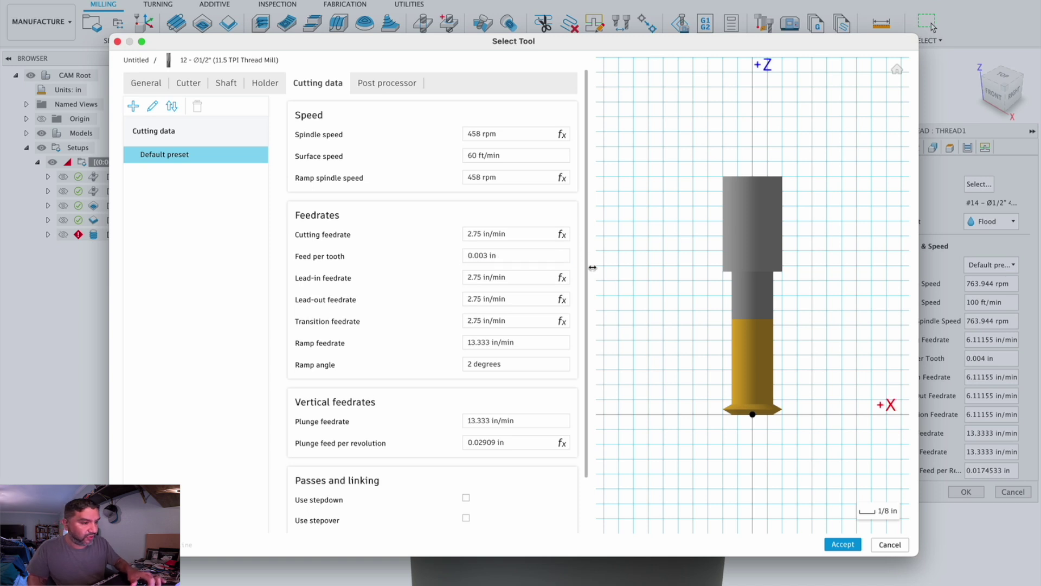
Step: Accept the new 11.5 TPI thread mill and select it as the Thread operation's tool
click(369, 86)
click(843, 544)
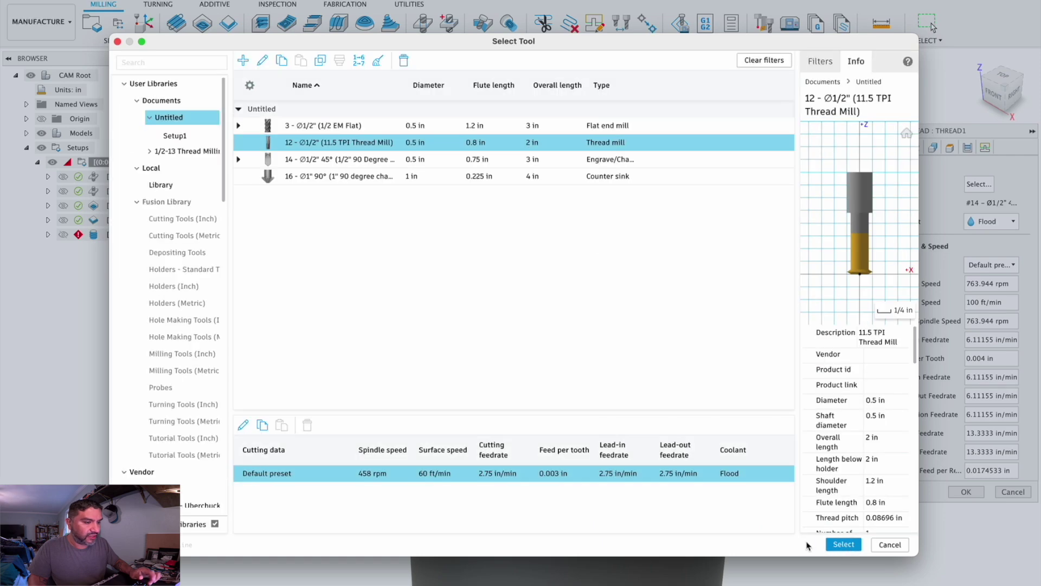
click(842, 545)
Step: Select the bore's threaded cylindrical face as the Thread operation's geometry, review its heights and generate the toolpath
shift+middle_drag(767, 308, 531, 393)
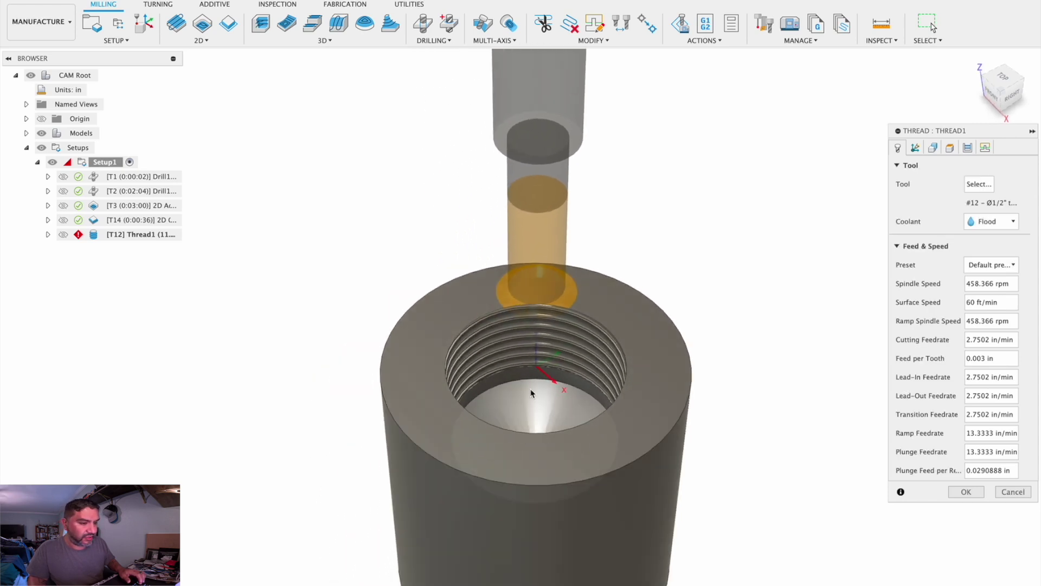
click(916, 149)
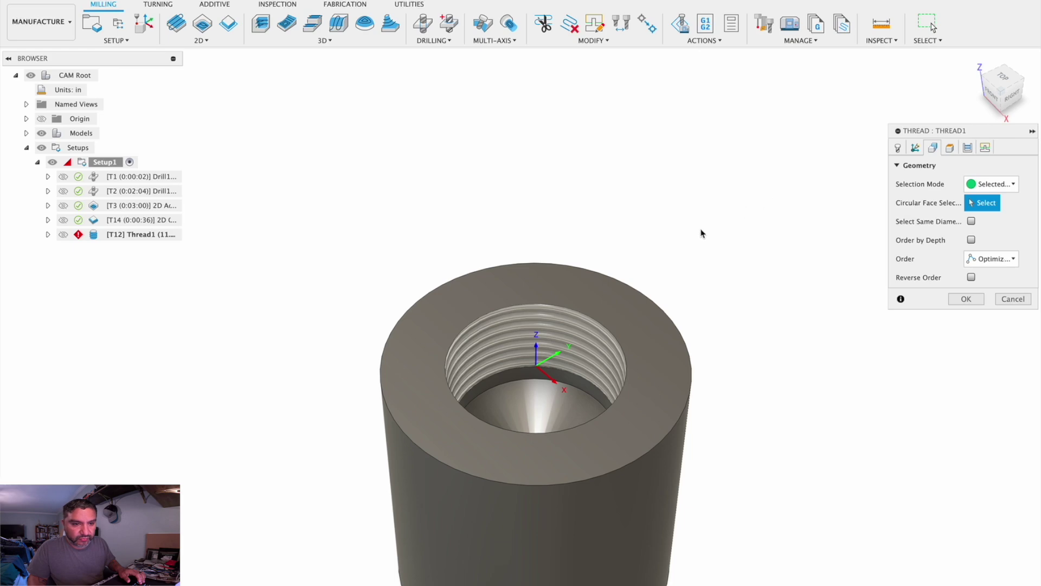
click(624, 347)
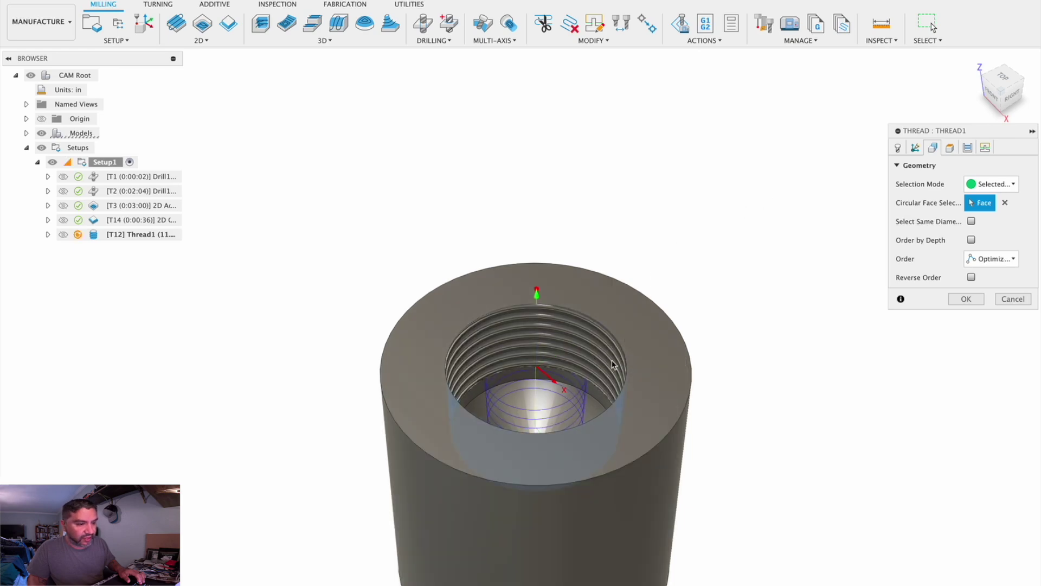
scroll(565, 414, up, 5)
shift+middle_drag(562, 383, 527, 266)
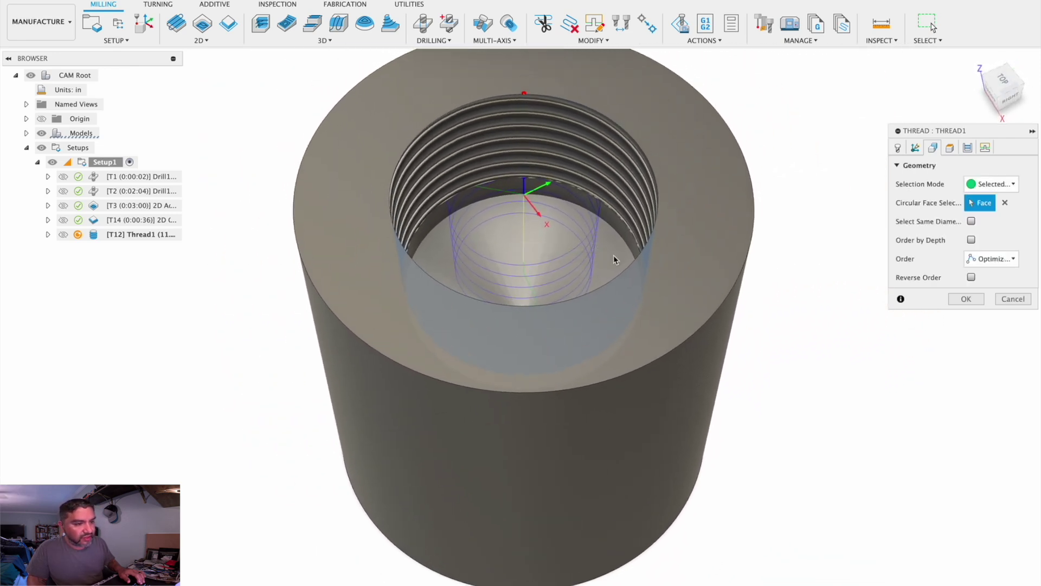
click(950, 148)
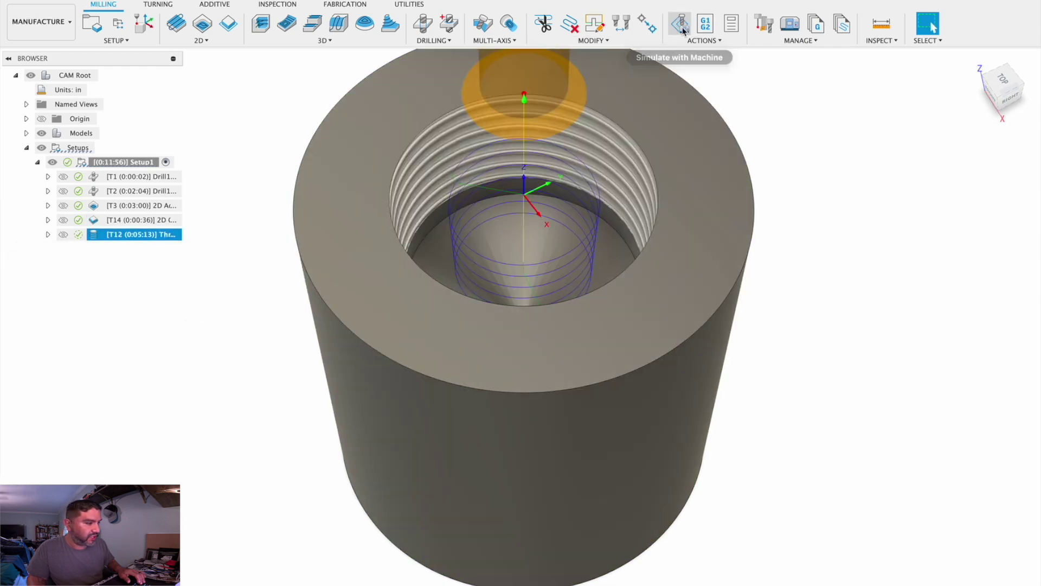
Step: Simulate the thread milling operation on the stock, exit the simulation and dismiss the post processor notification
click(681, 27)
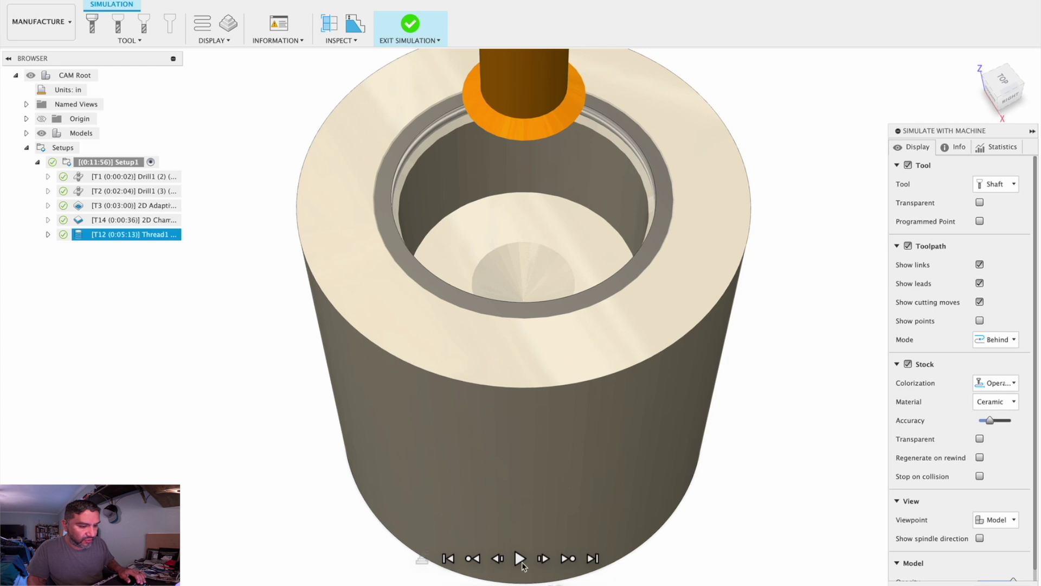
click(521, 560)
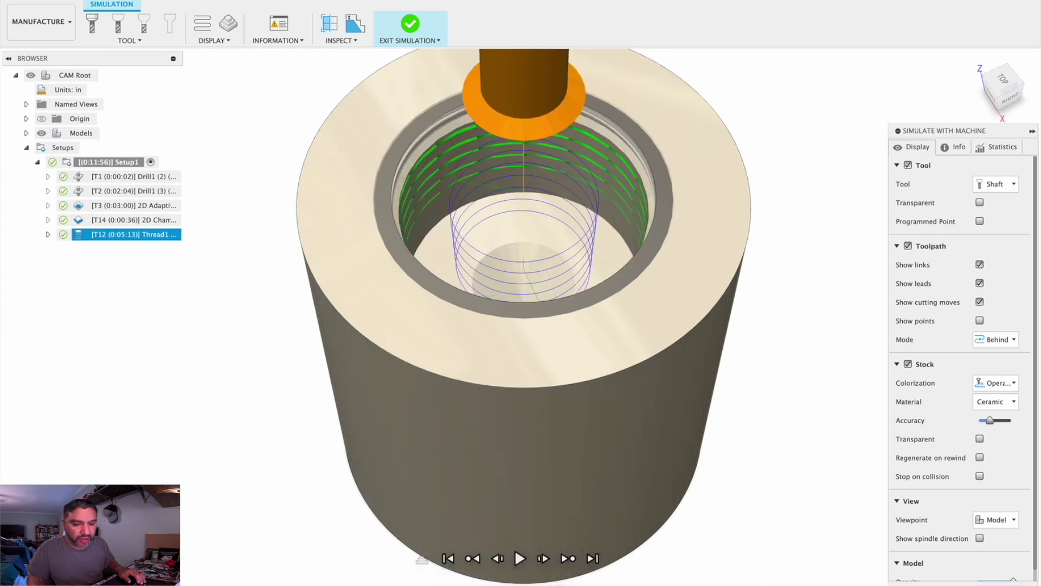
key(Escape)
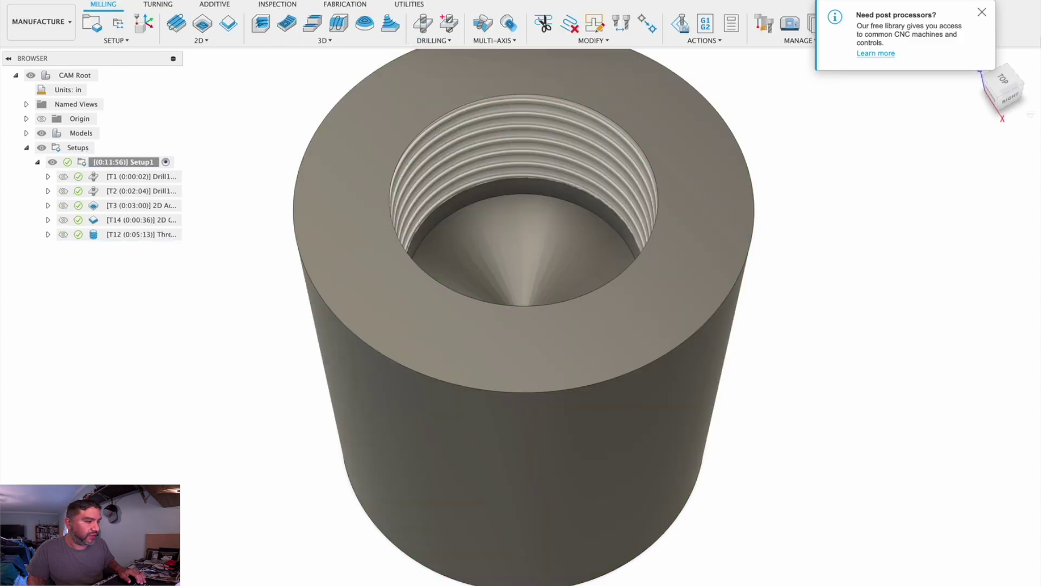
click(983, 12)
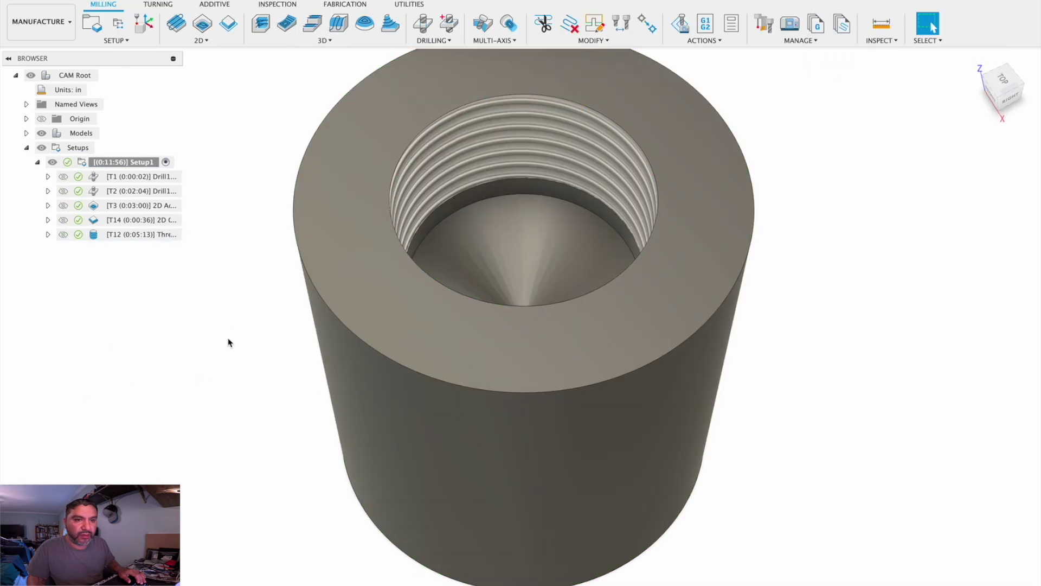
Step: Reopen the thread milling operation in Setup1 for editing
right_click(151, 235)
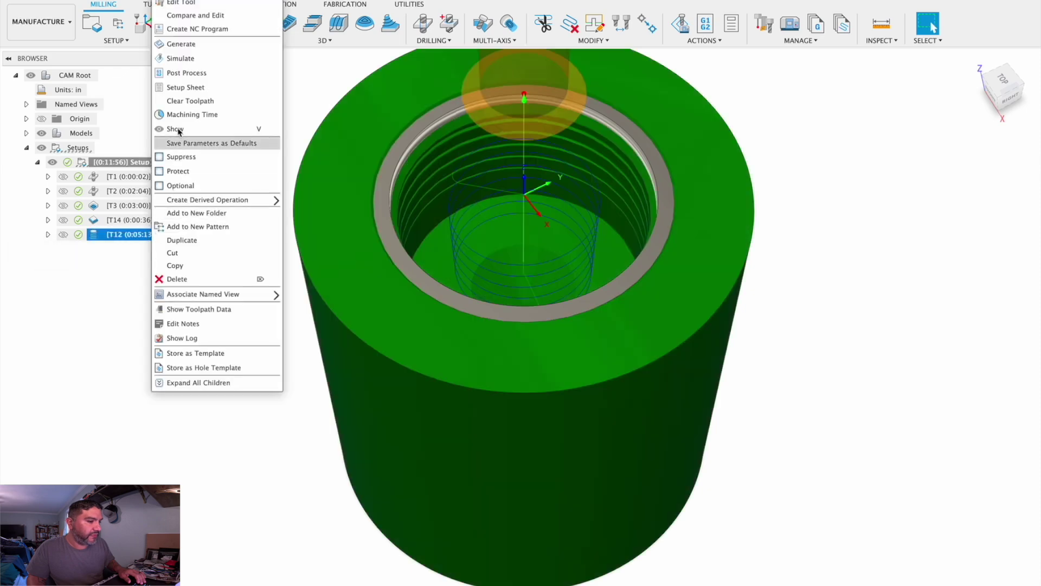
click(228, 5)
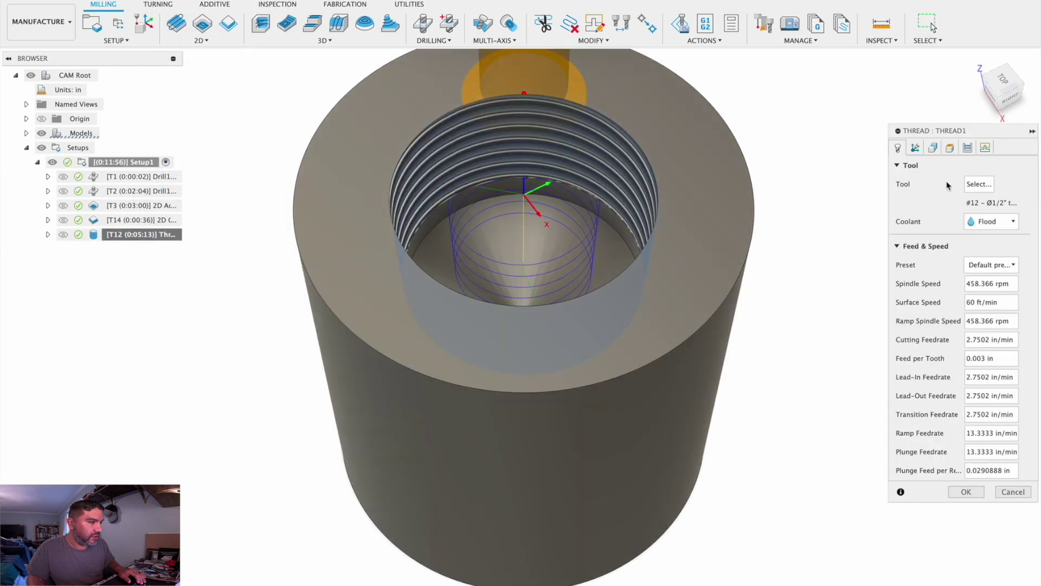